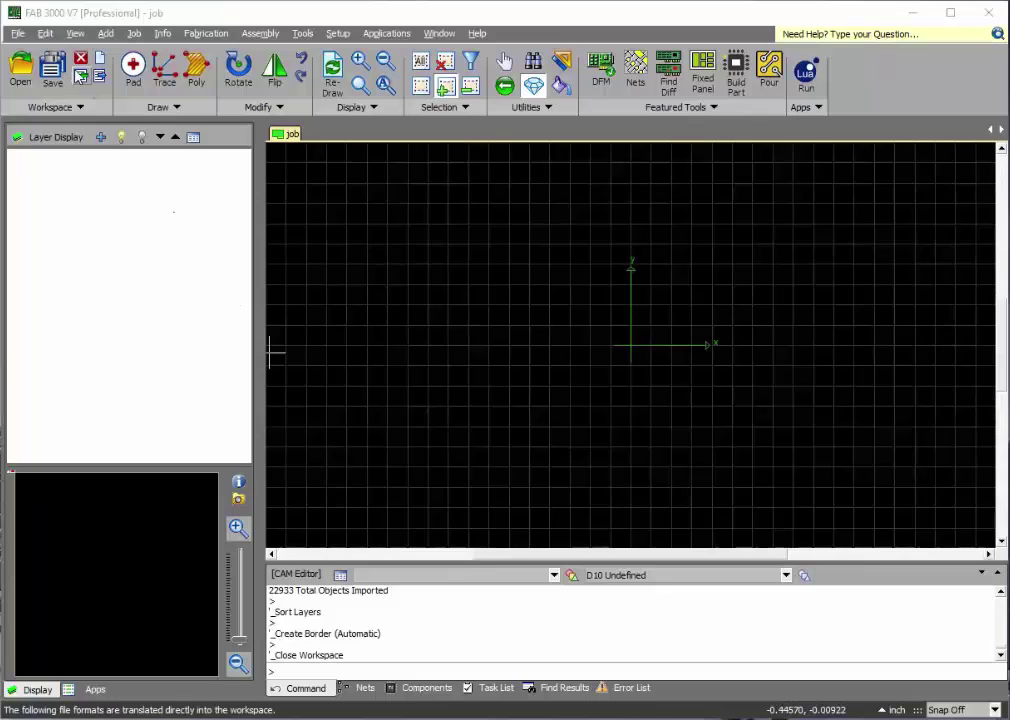
Import all Gerber and drill files from the fab-examples\274X folder with AutoLoad, using English units
click(80, 76)
click(88, 95)
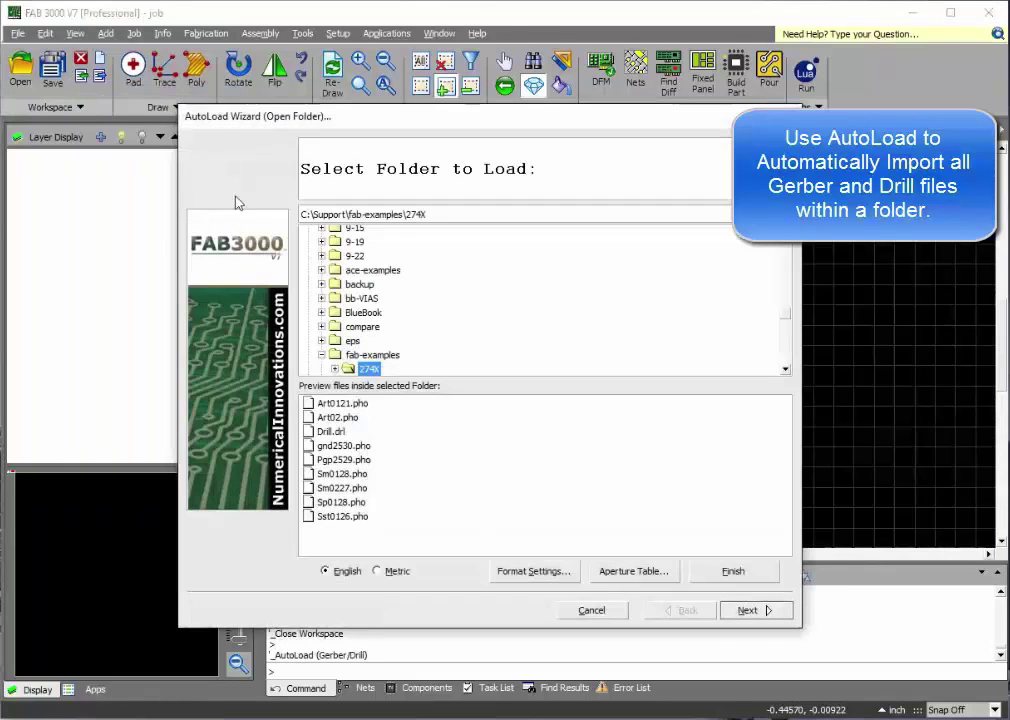
scroll(313, 275, down, 1)
click(372, 341)
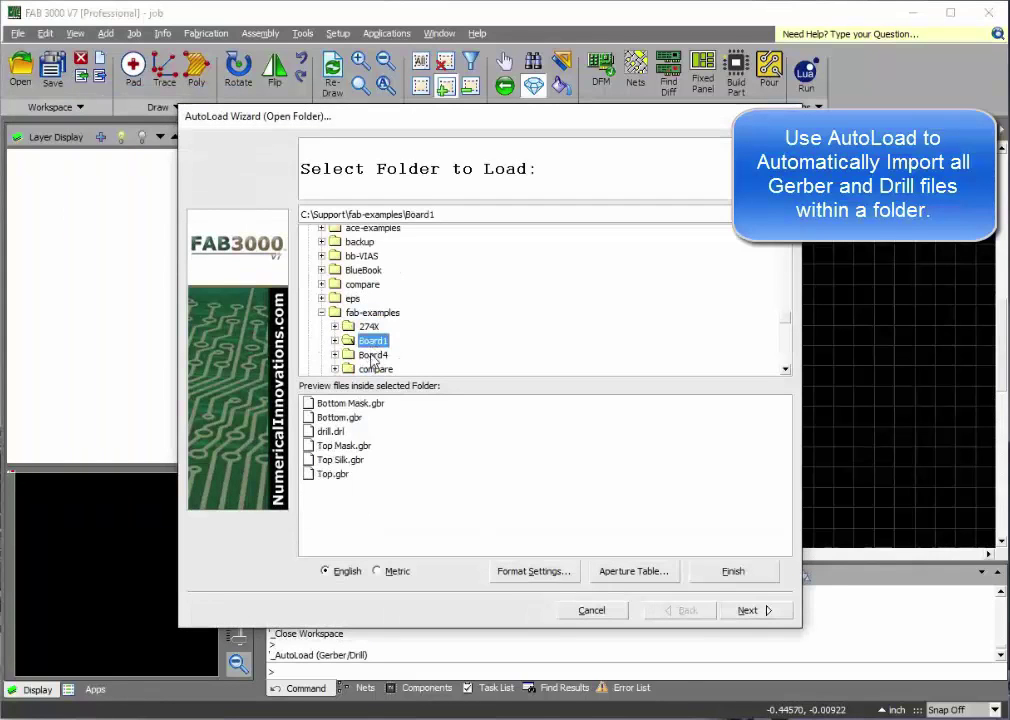
click(369, 327)
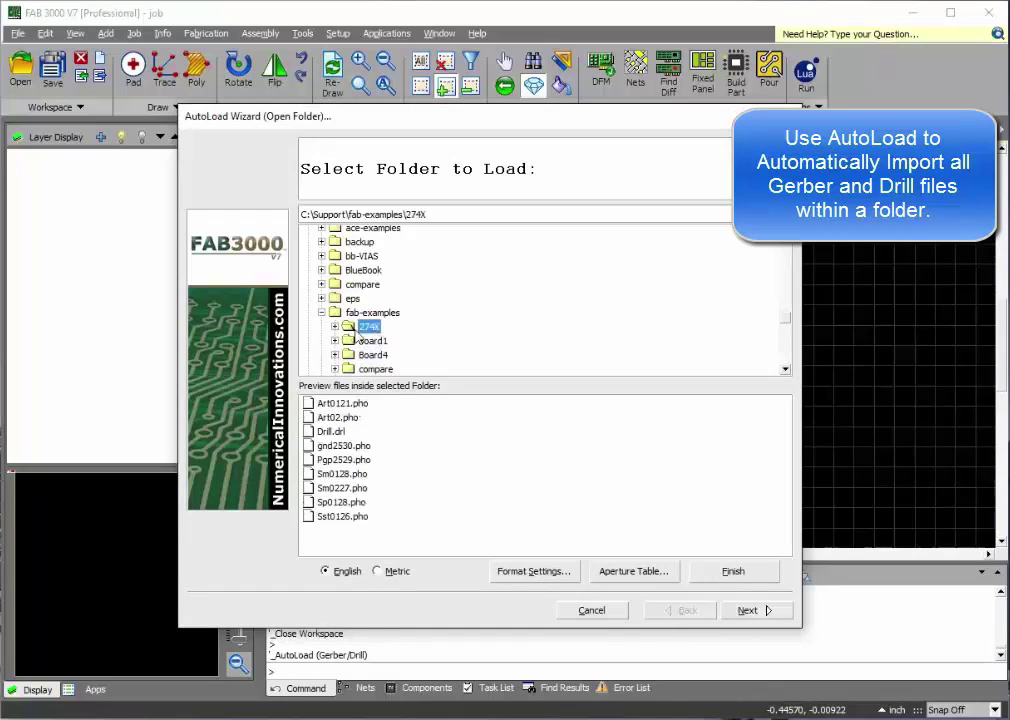
click(733, 571)
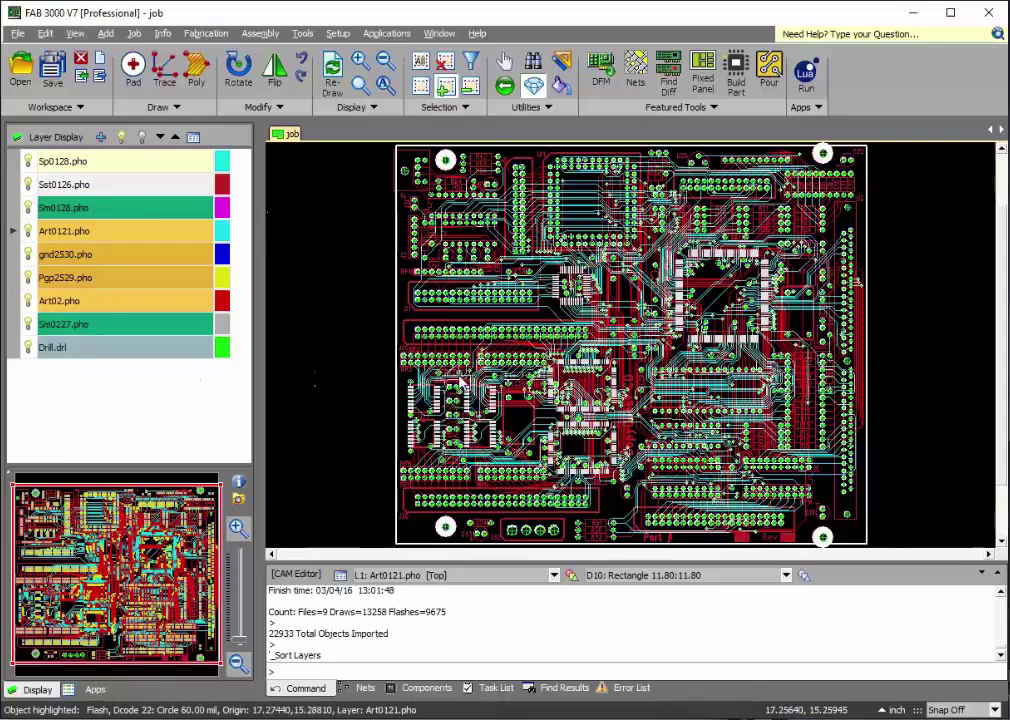
Switch to NC Editor mode and start Auto Rout, generating the missing border layer from the board automatically
click(441, 34)
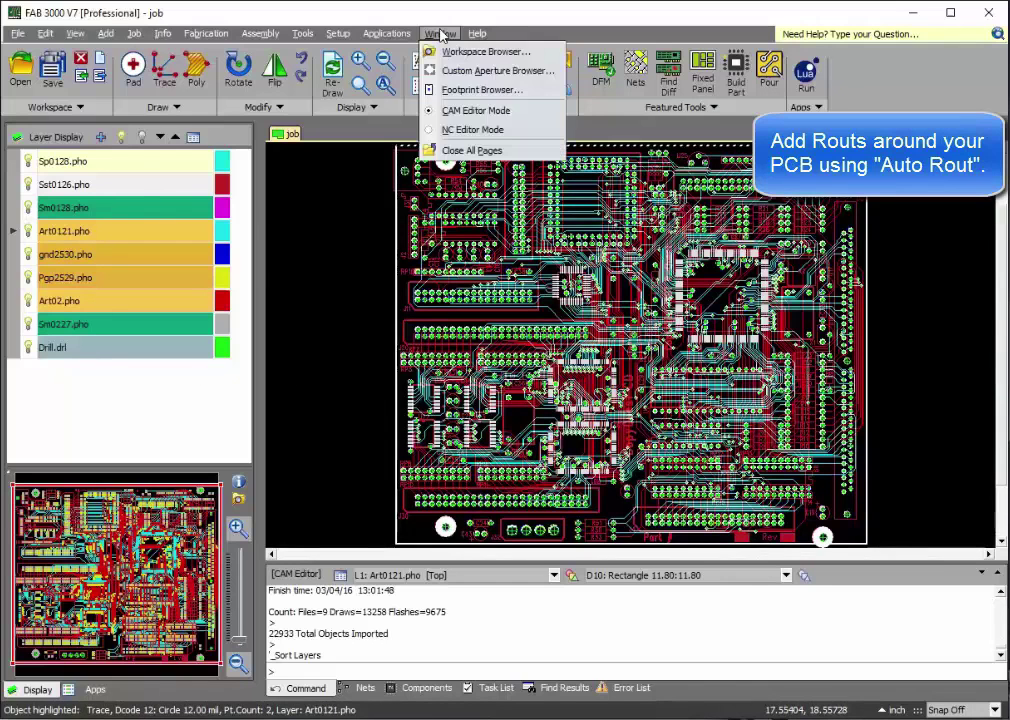
click(476, 134)
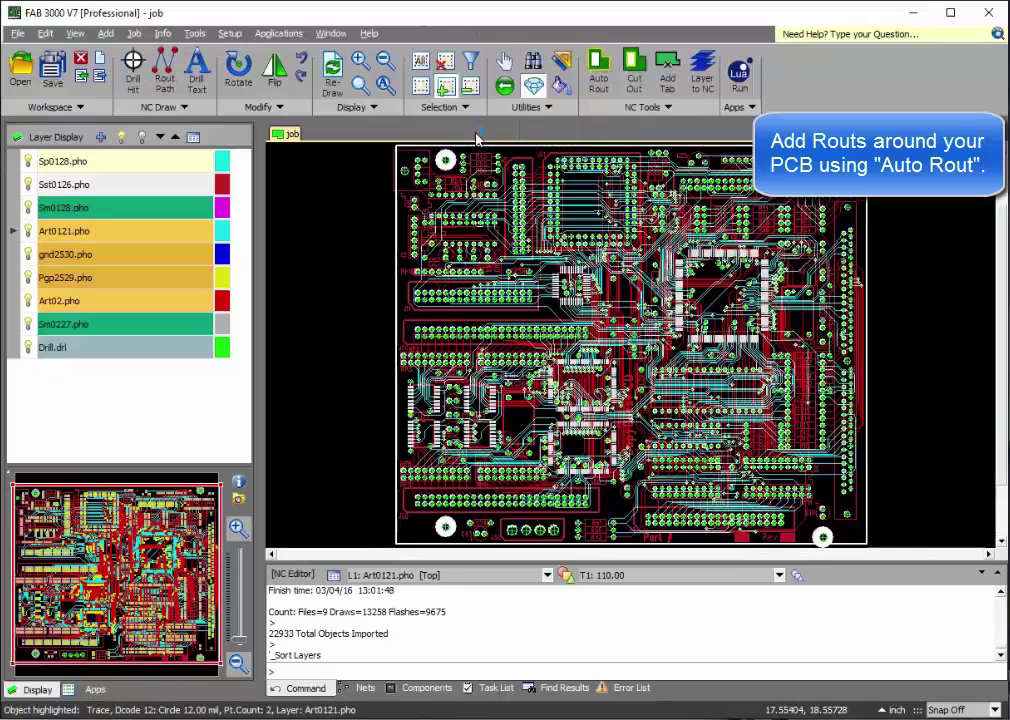
click(597, 76)
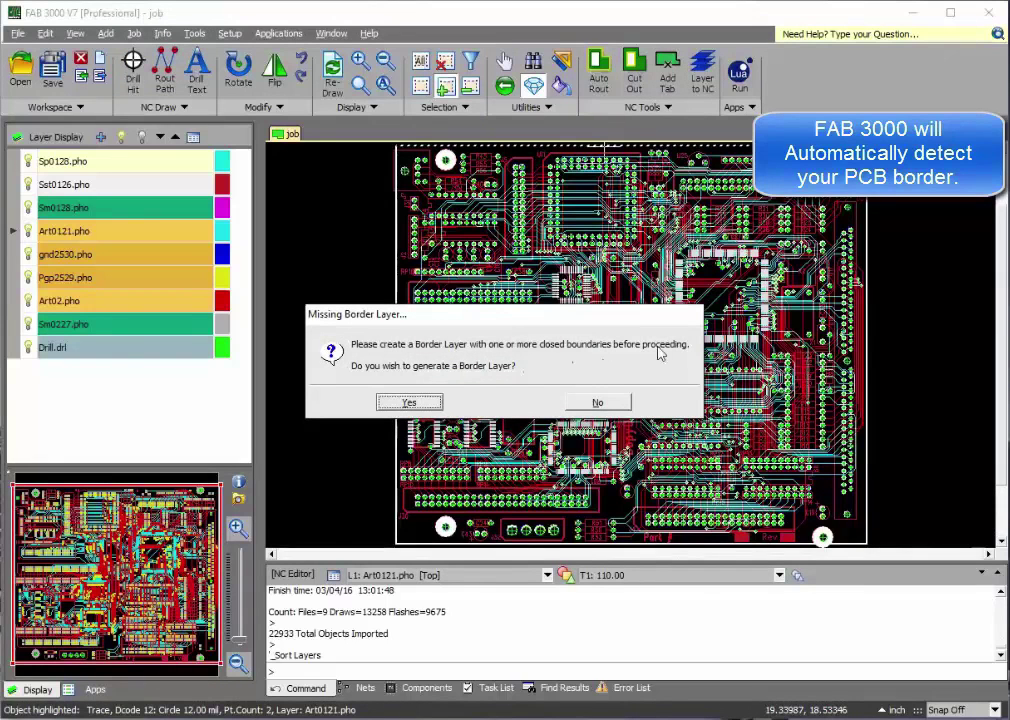
click(409, 402)
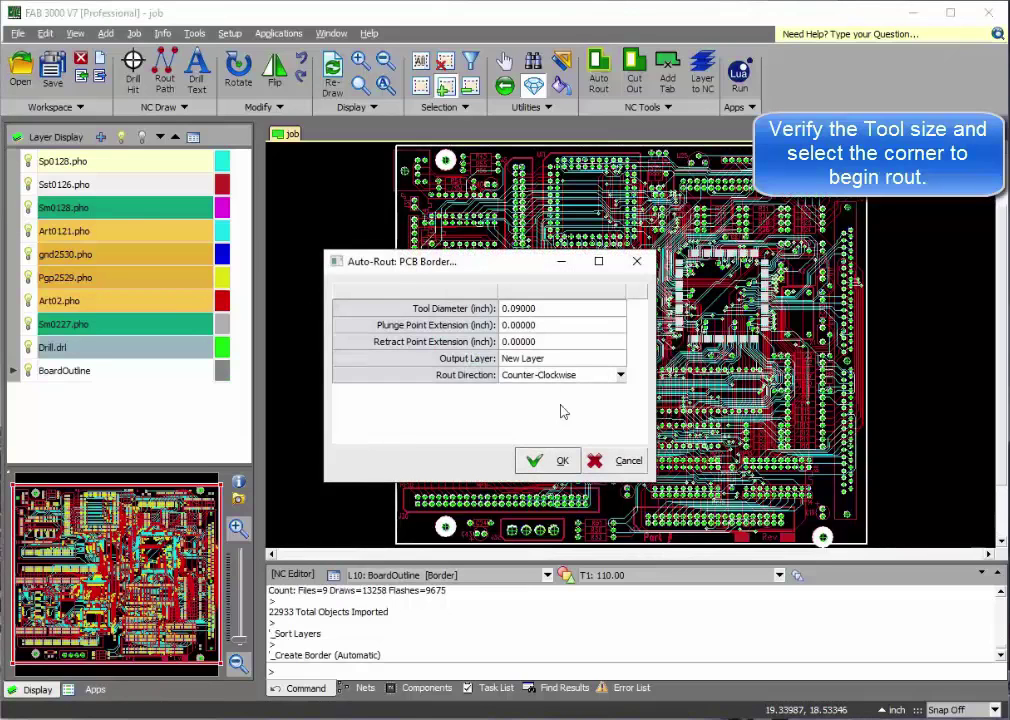
Auto-rout the PCB border counter-clockwise with a 0.09 inch tool onto a new layer, starting from a board corner
click(539, 462)
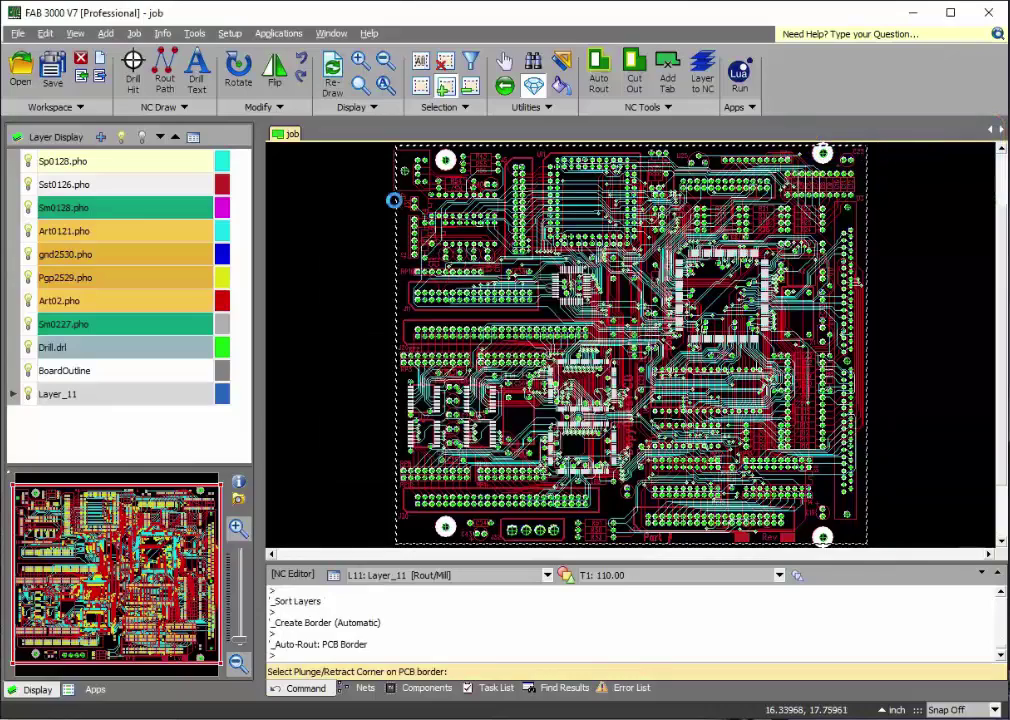
scroll(379, 273, down, 2)
scroll(450, 393, up, 2)
scroll(505, 480, up, 4)
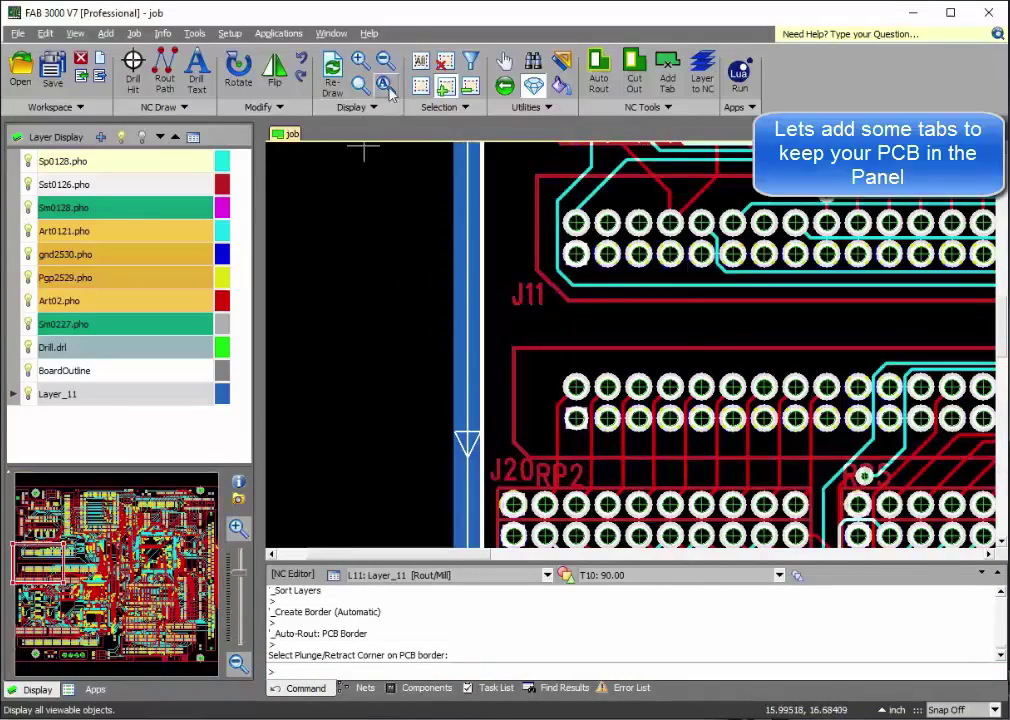
Add one symmetrically placed Break-Perforated tab with three 0.025 inch holes to each of the four rout sides
click(332, 72)
click(667, 72)
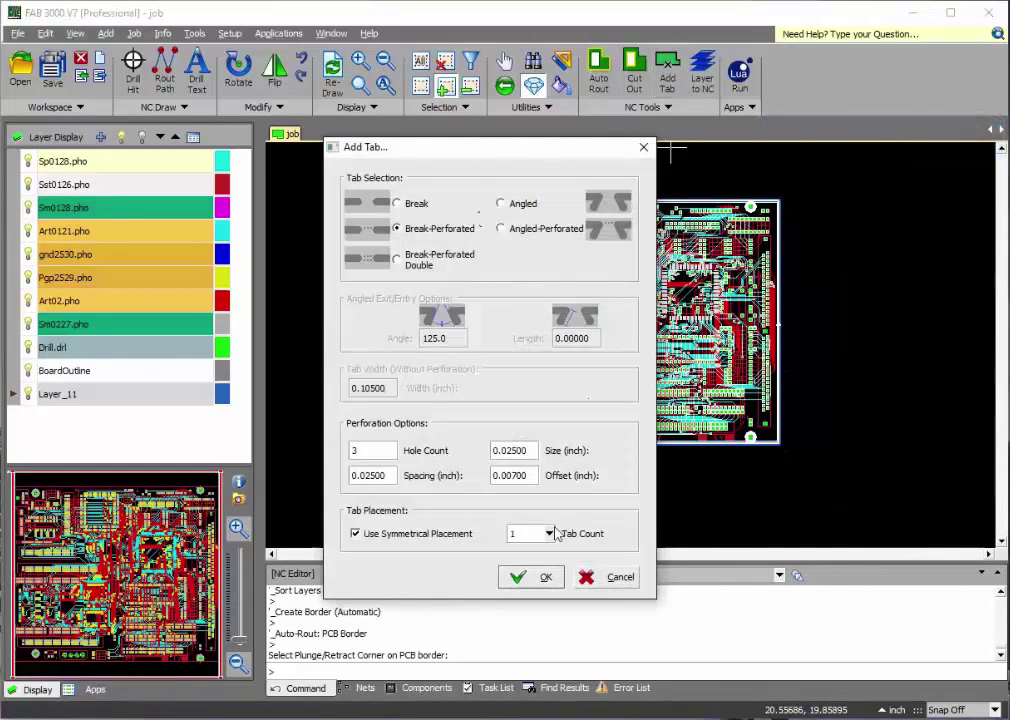
click(549, 536)
click(549, 536)
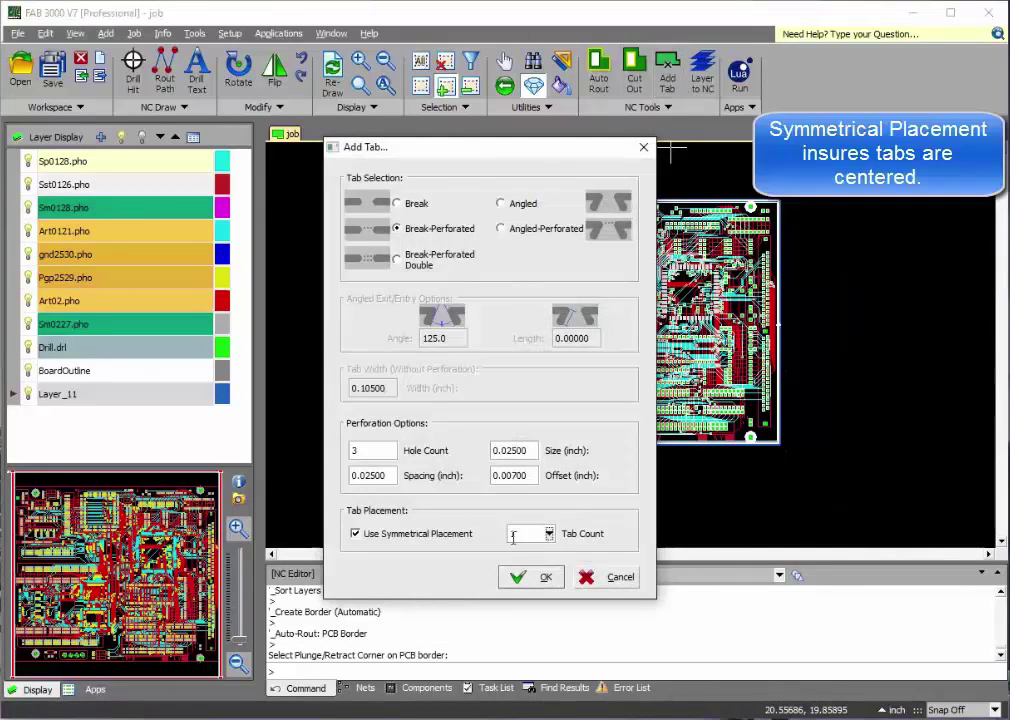
click(524, 580)
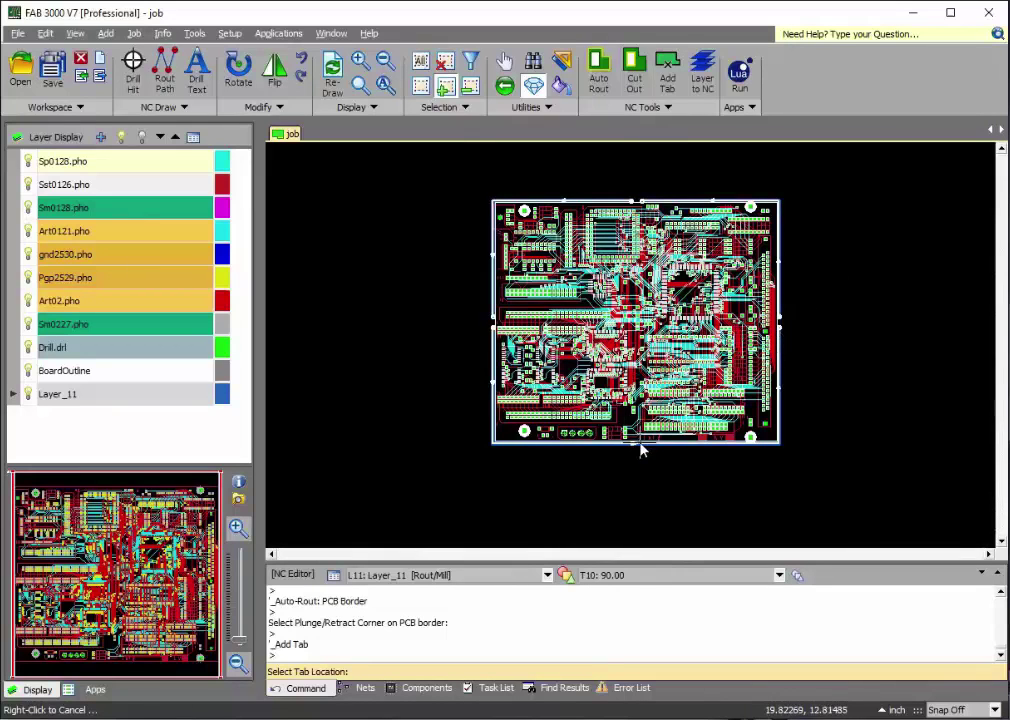
right_click(541, 473)
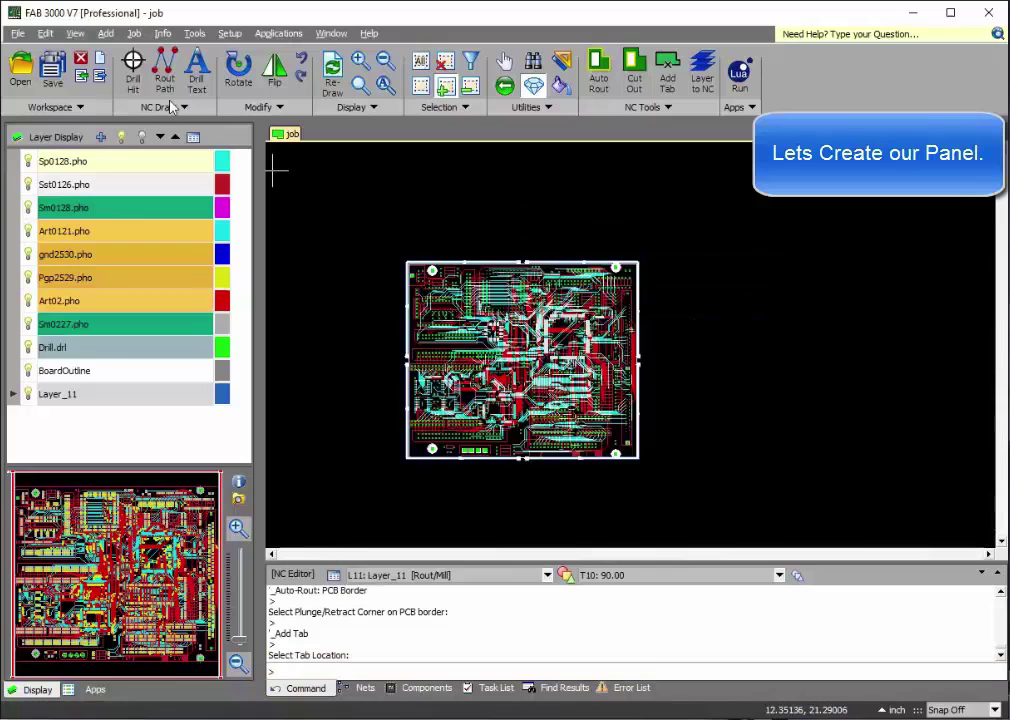
Start a new panel in inches and choose the Panel 18x24 configuration for it
click(101, 62)
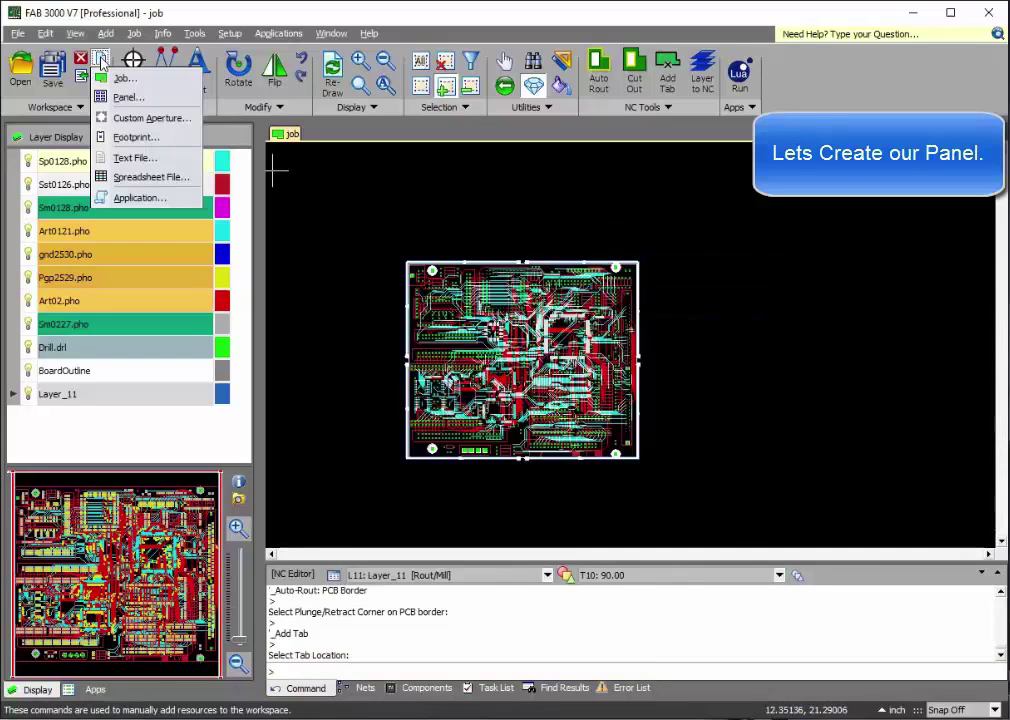
click(136, 100)
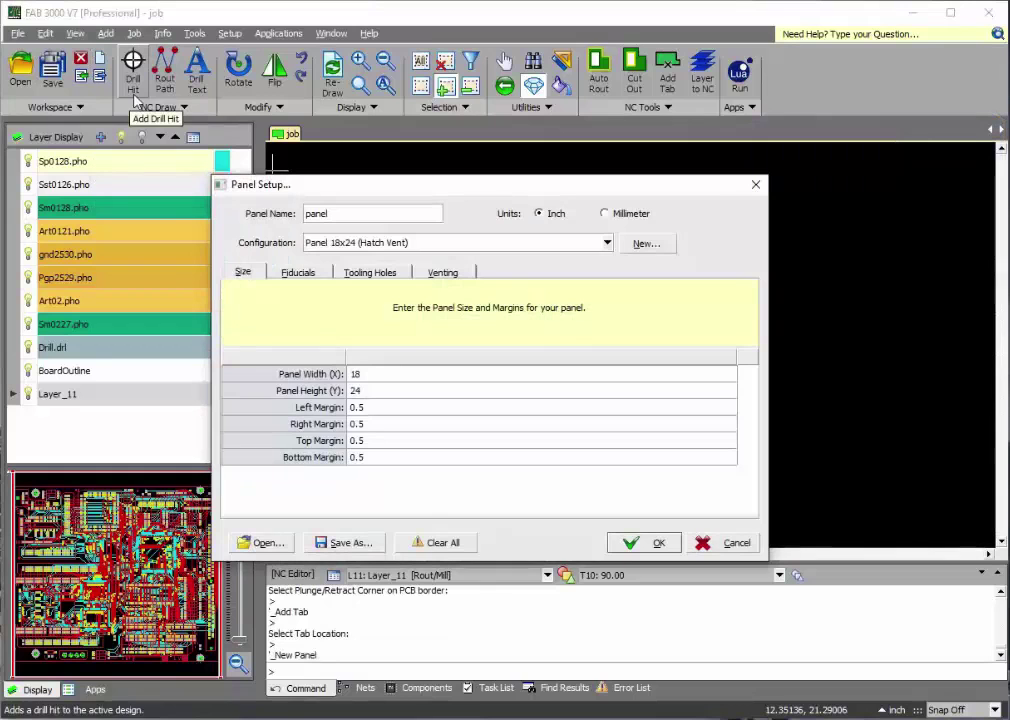
click(606, 245)
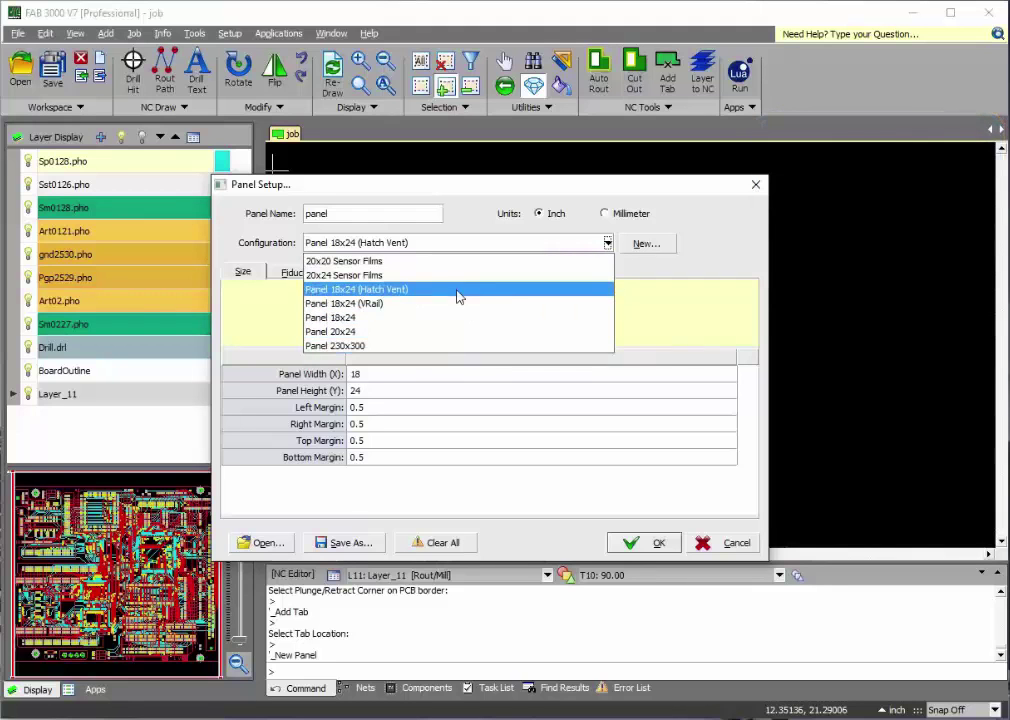
click(451, 318)
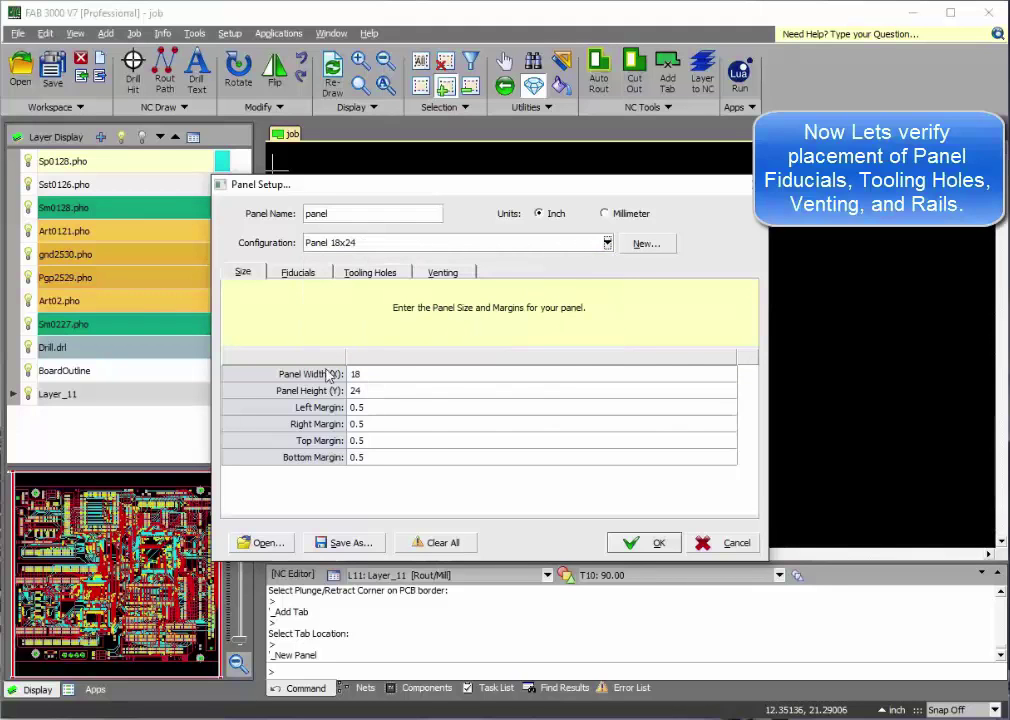
Review the panel's fiducial, tooling hole and venting settings and create the panel with them
click(297, 272)
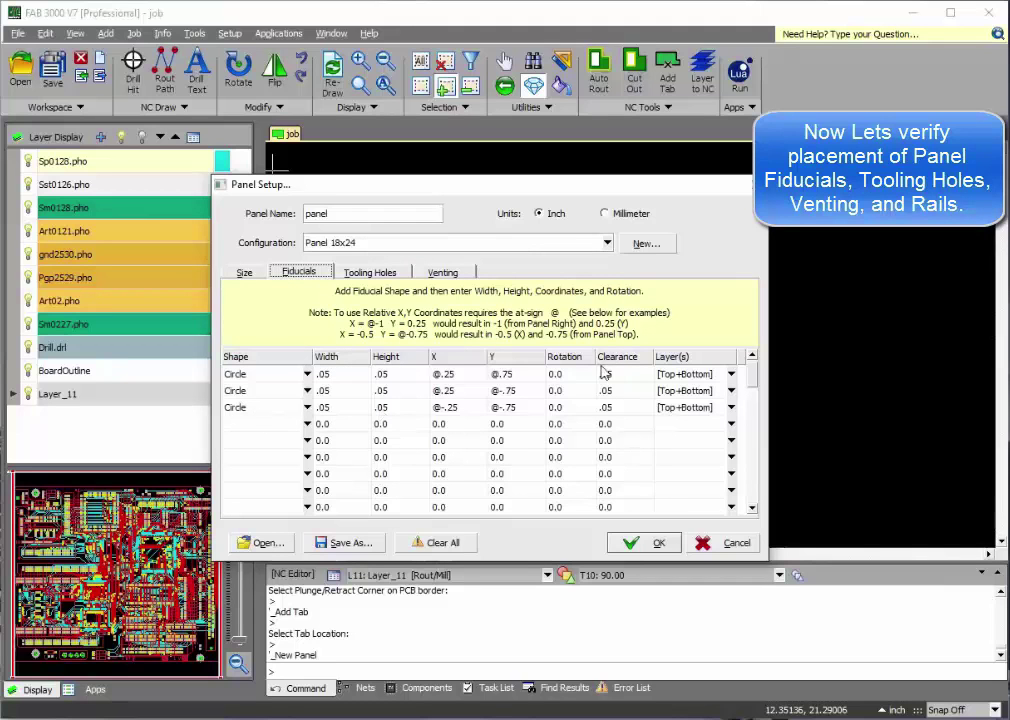
click(372, 272)
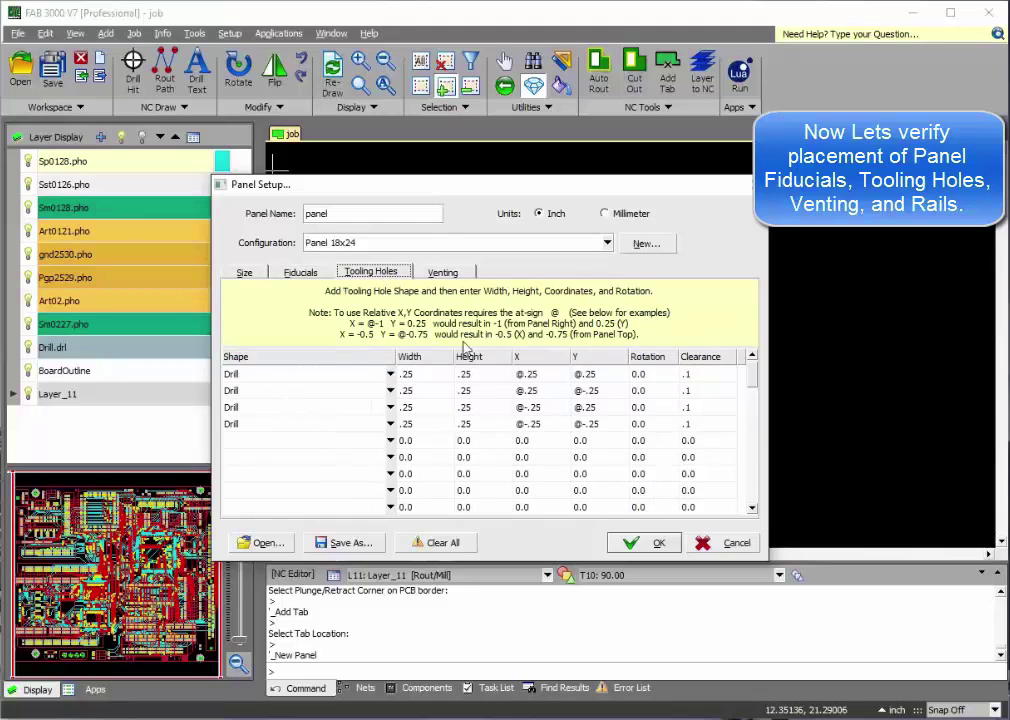
click(443, 272)
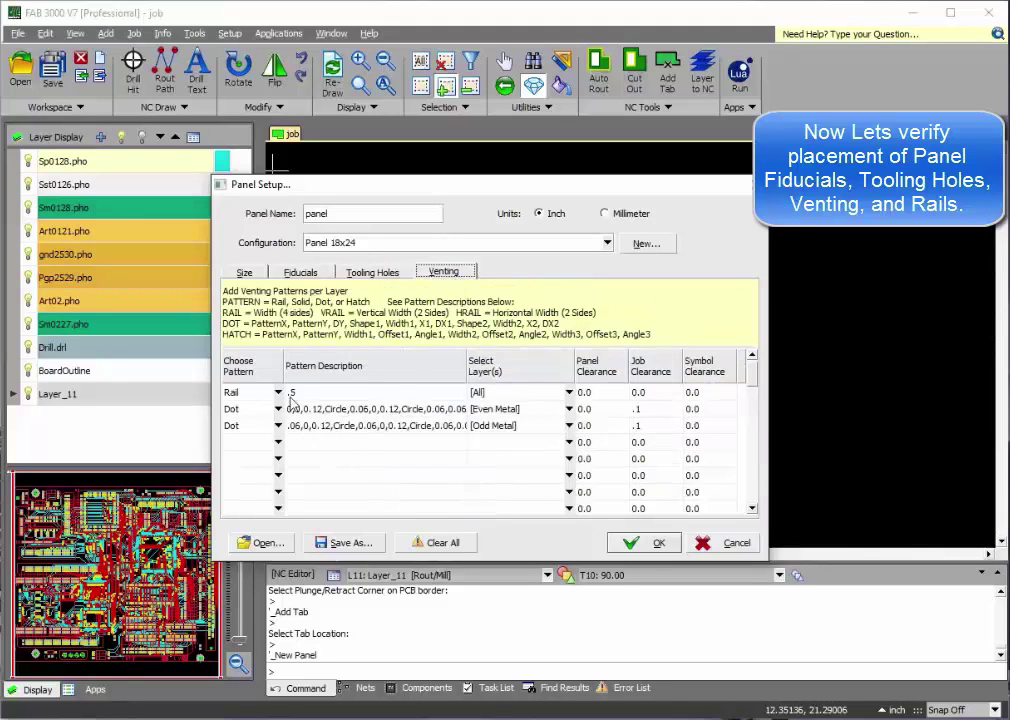
click(659, 543)
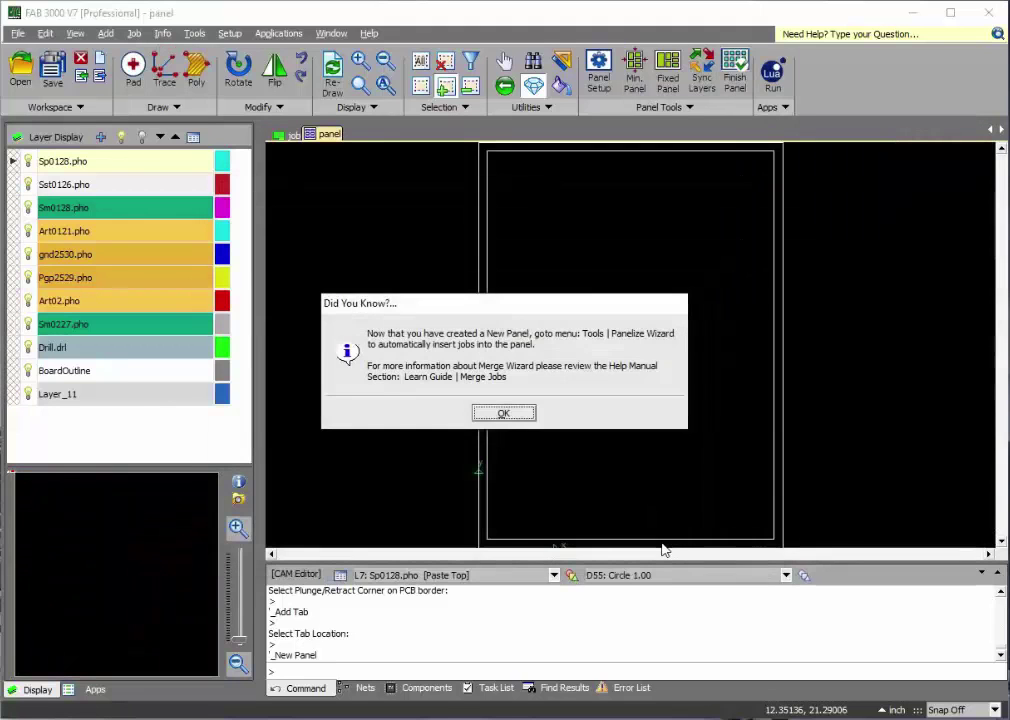
click(503, 415)
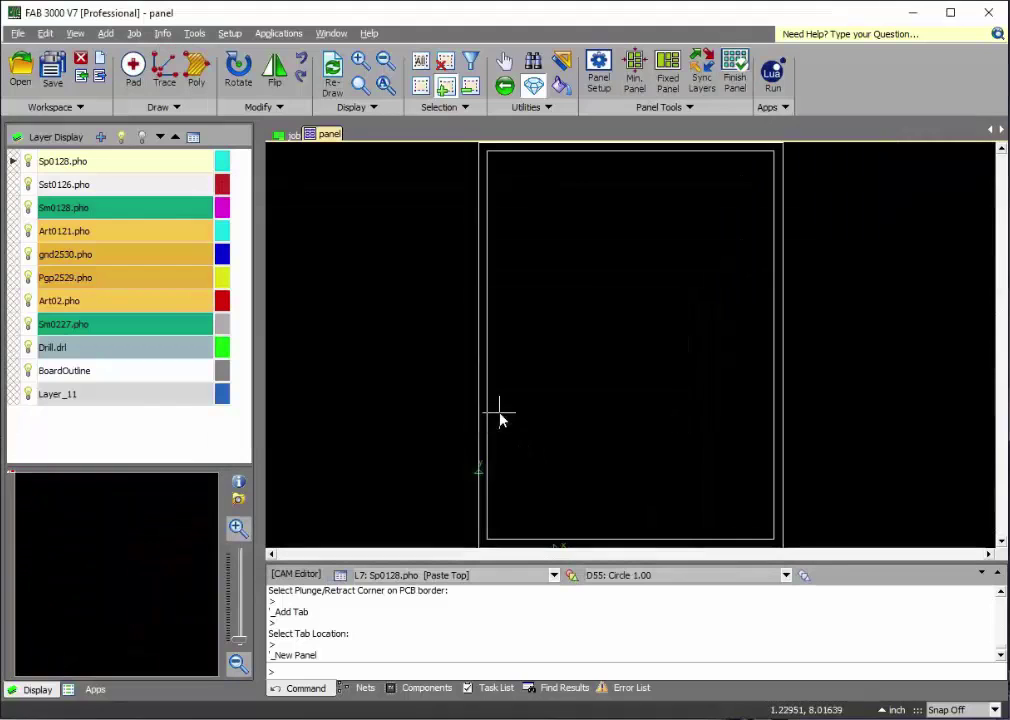
Set up the fixed-size Panelize Wizard with a job surplus of 10 and 0.09 inch job spacing, and calculate the layouts
click(657, 77)
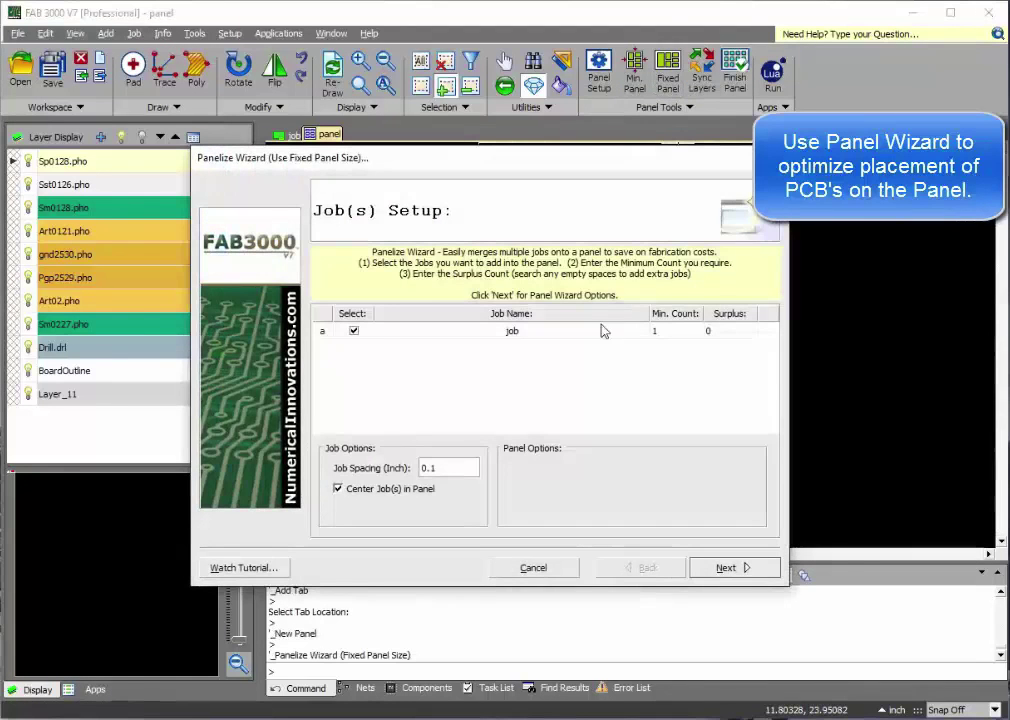
click(712, 330)
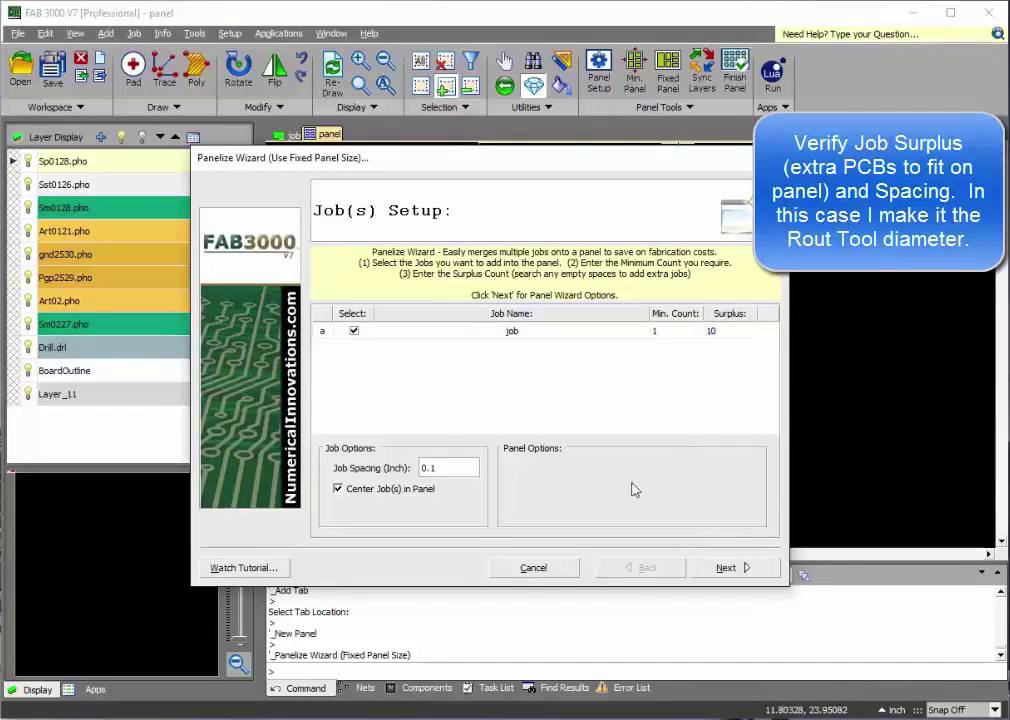
click(438, 467)
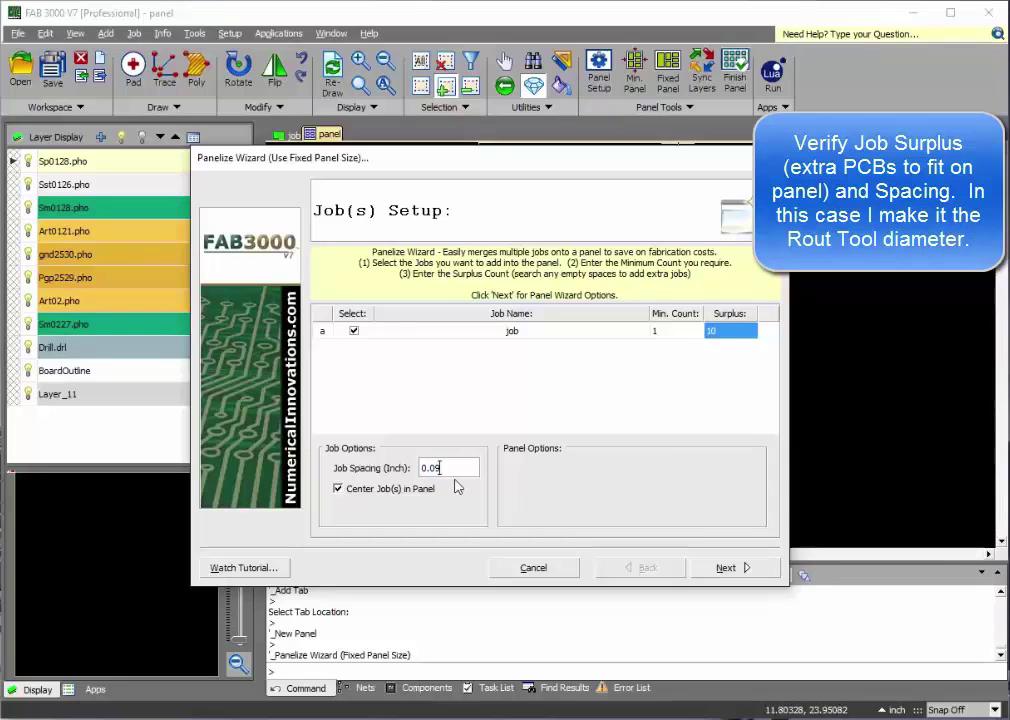
click(744, 568)
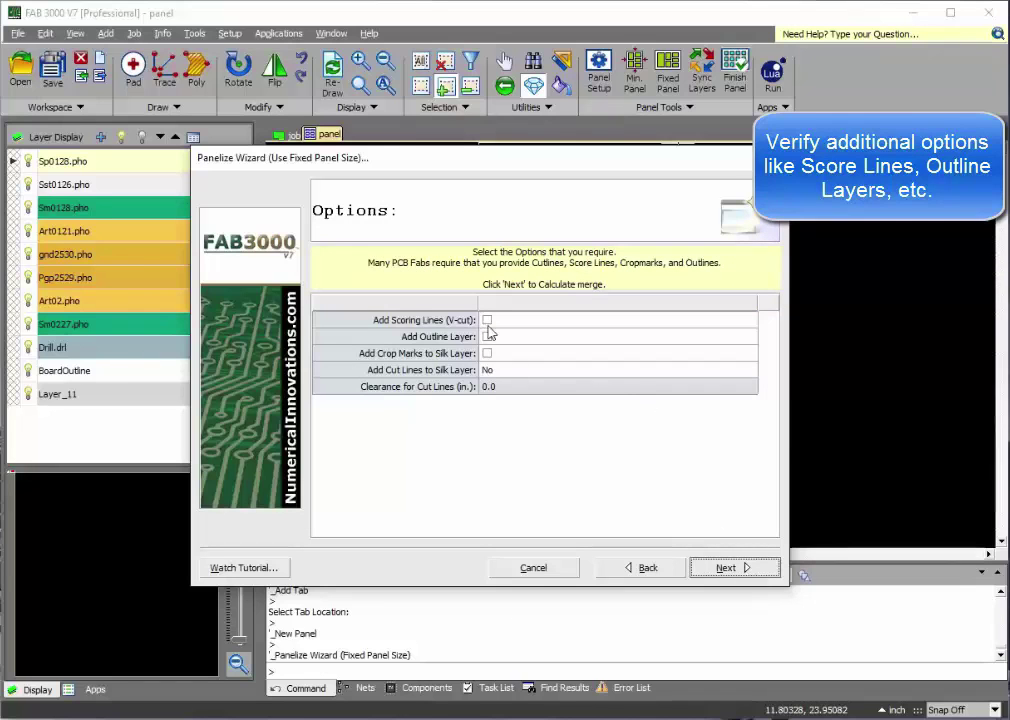
click(727, 573)
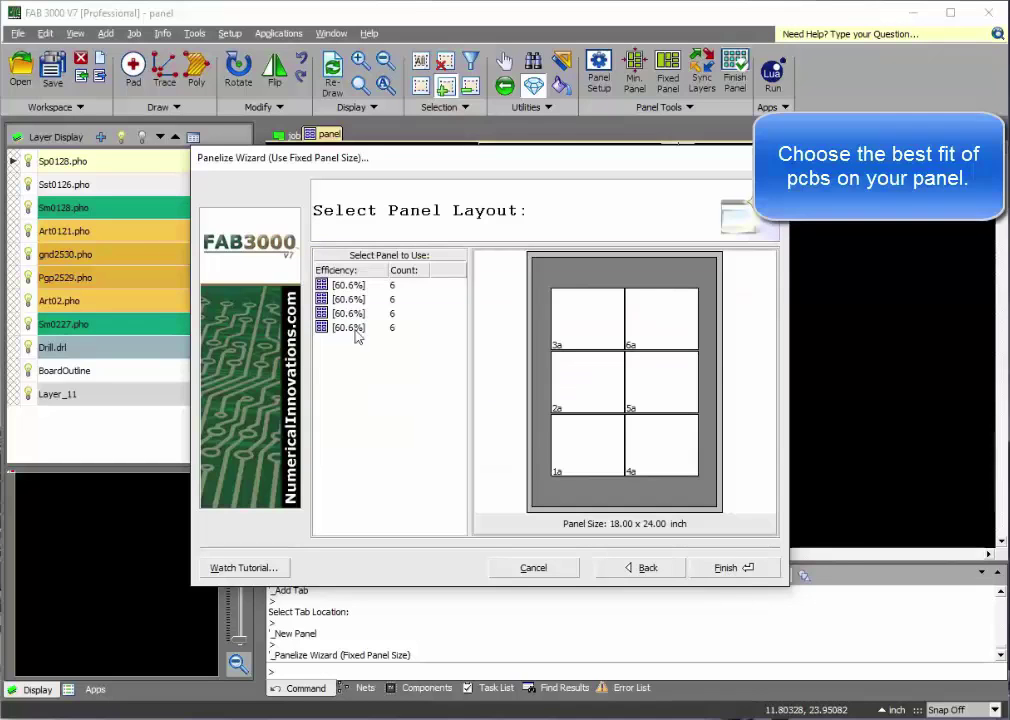
Compare the proposed panel layouts and place the boards using the first one in the list
click(350, 300)
click(350, 313)
click(350, 327)
click(348, 286)
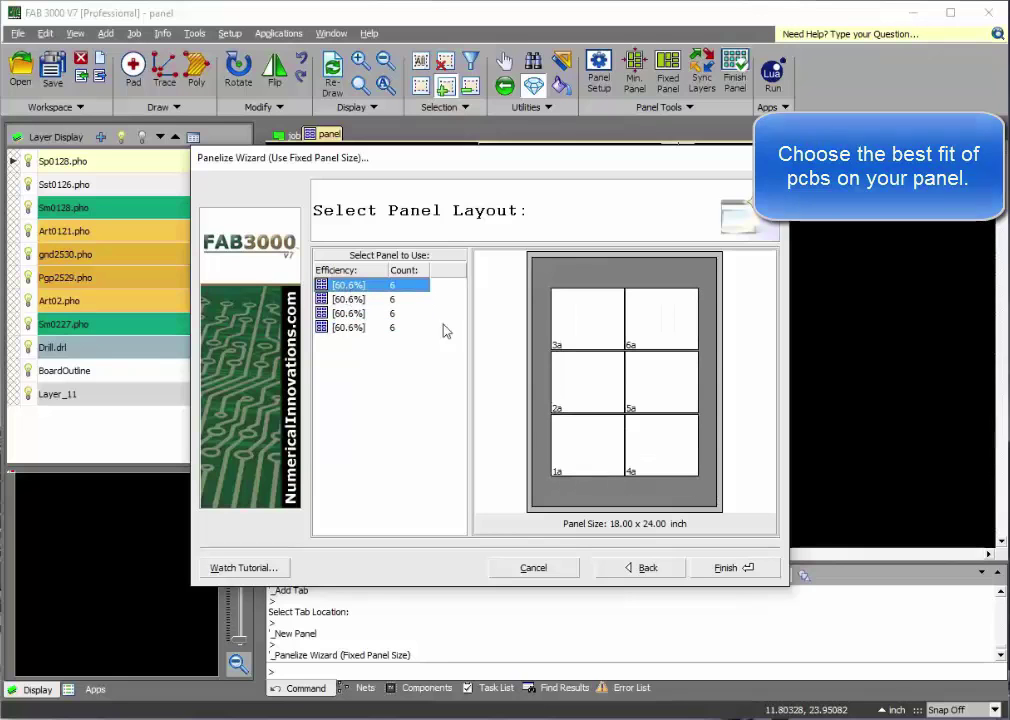
click(730, 568)
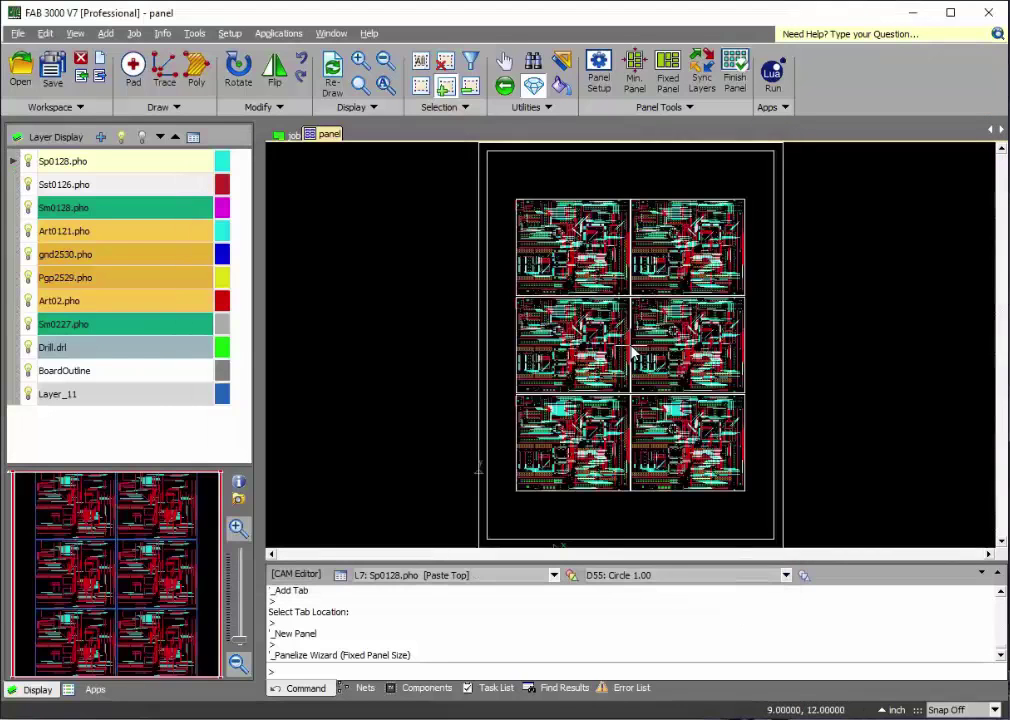
Finish the panel, synchronizing the layers with the listed layer types, and inspect the rails, venting and routed board edges
scroll(668, 255, up, 1)
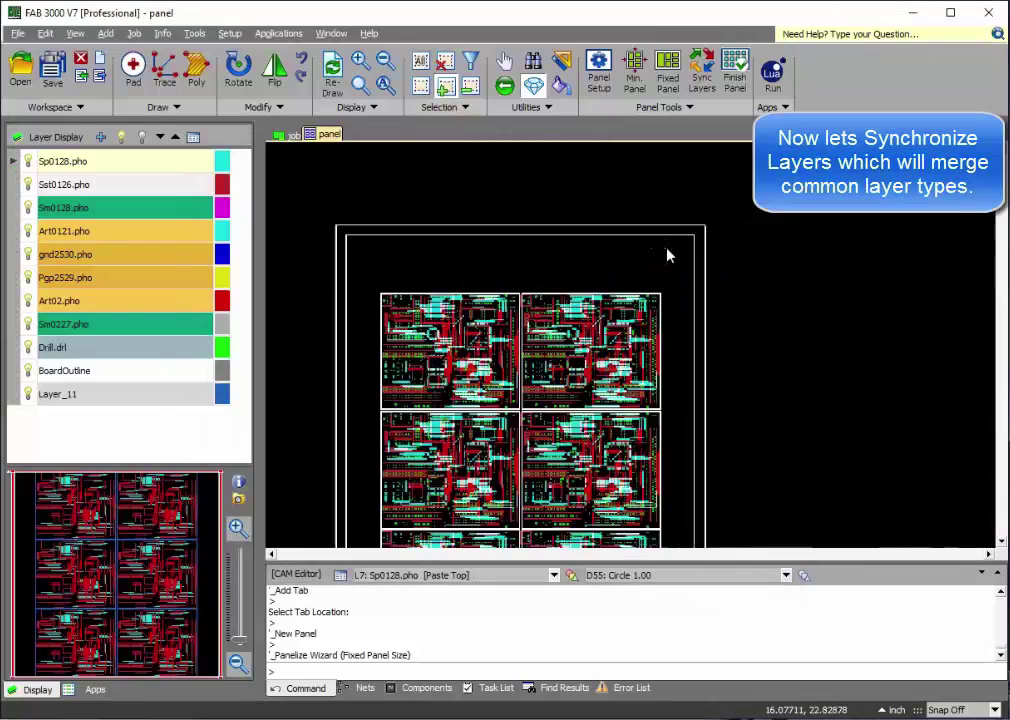
click(737, 77)
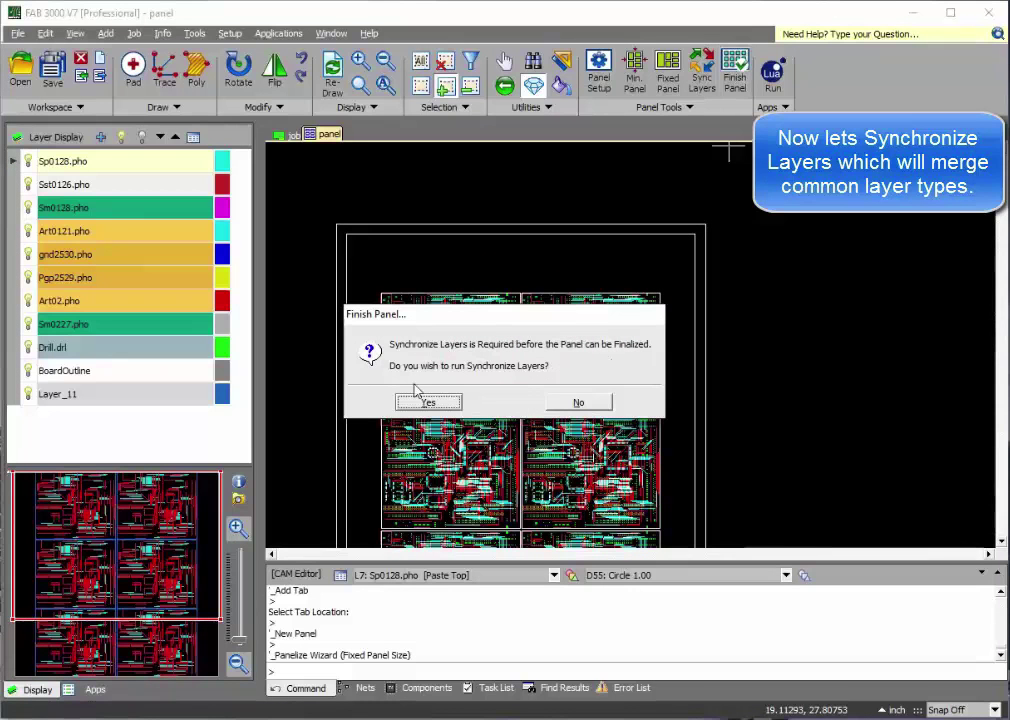
click(445, 405)
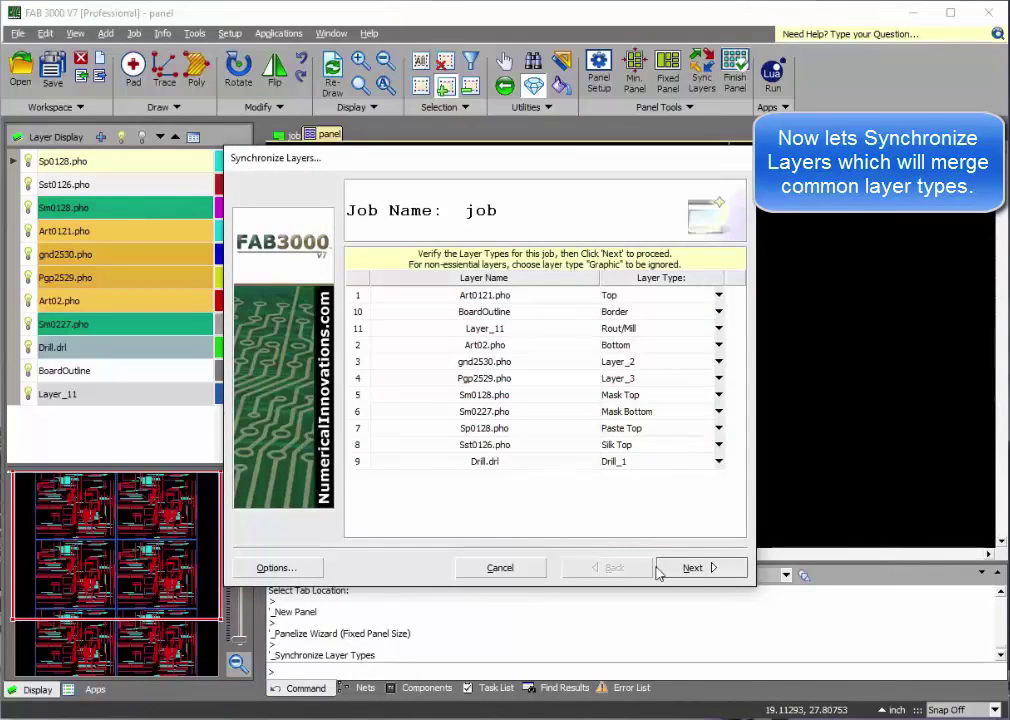
click(690, 568)
click(686, 568)
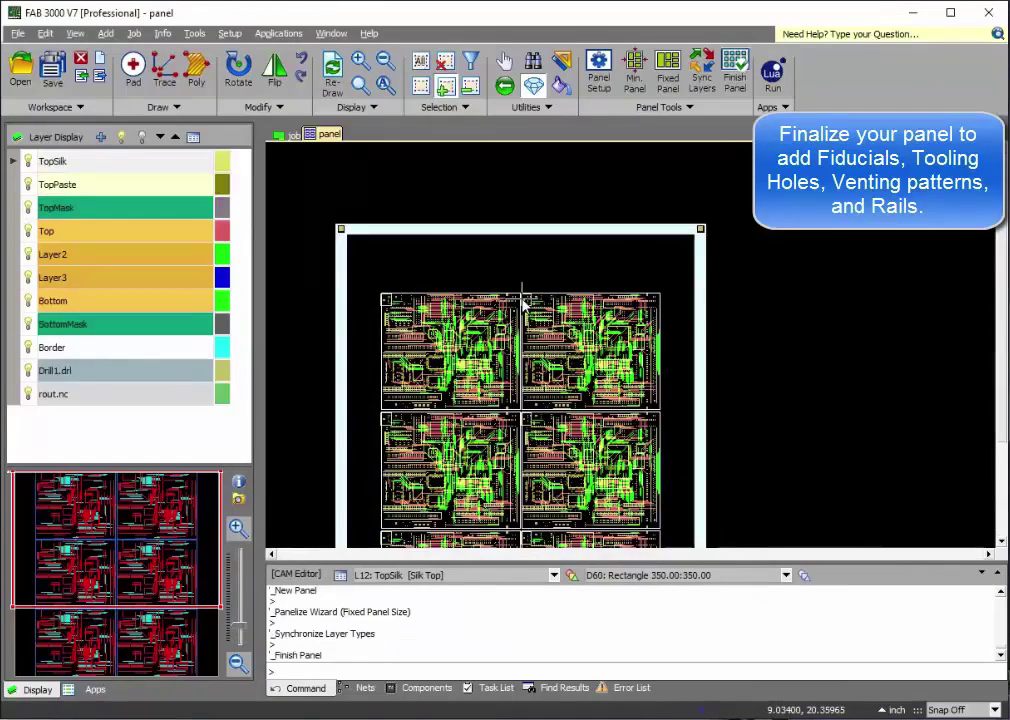
scroll(460, 331, up, 5)
scroll(500, 364, down, 1)
scroll(493, 367, up, 3)
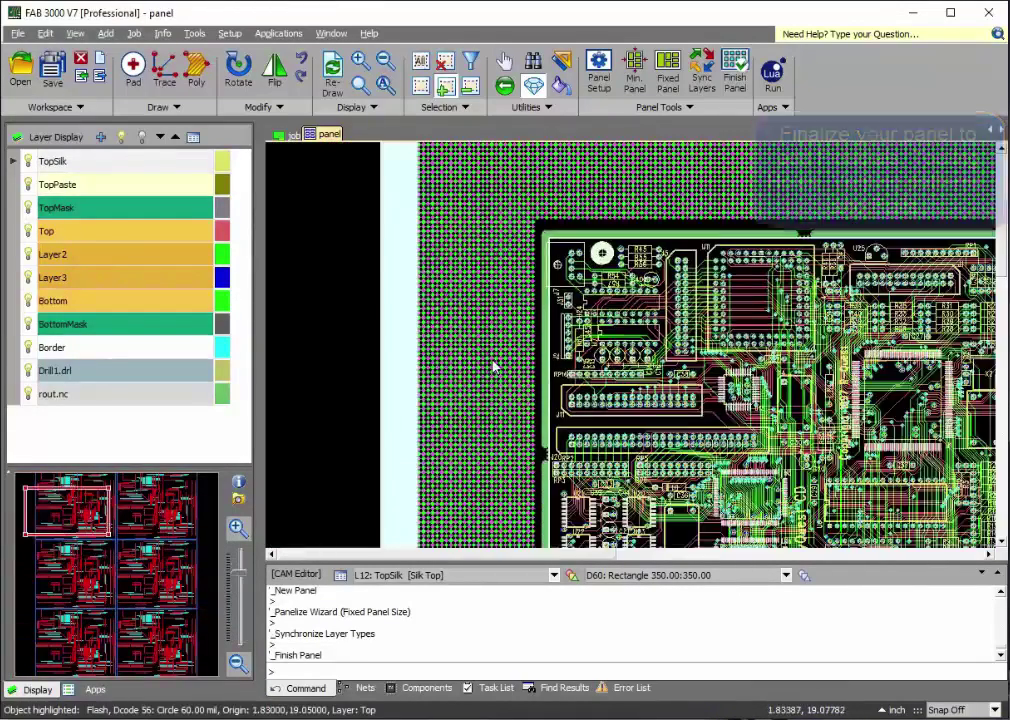
Show only the Top layer and examine the finished panel's rails, venting pattern, corner clearances and board copper up close
click(90, 230)
scroll(537, 322, down, 4)
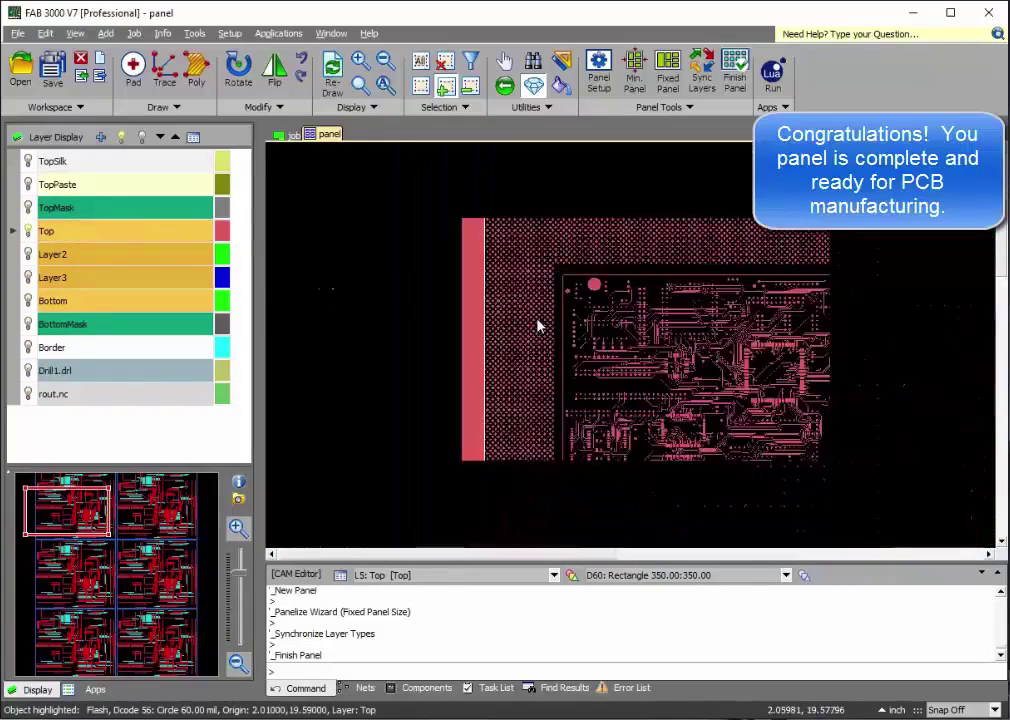
scroll(537, 322, up, 2)
scroll(962, 386, up, 2)
scroll(965, 383, down, 3)
scroll(940, 383, up, 2)
scroll(925, 383, down, 2)
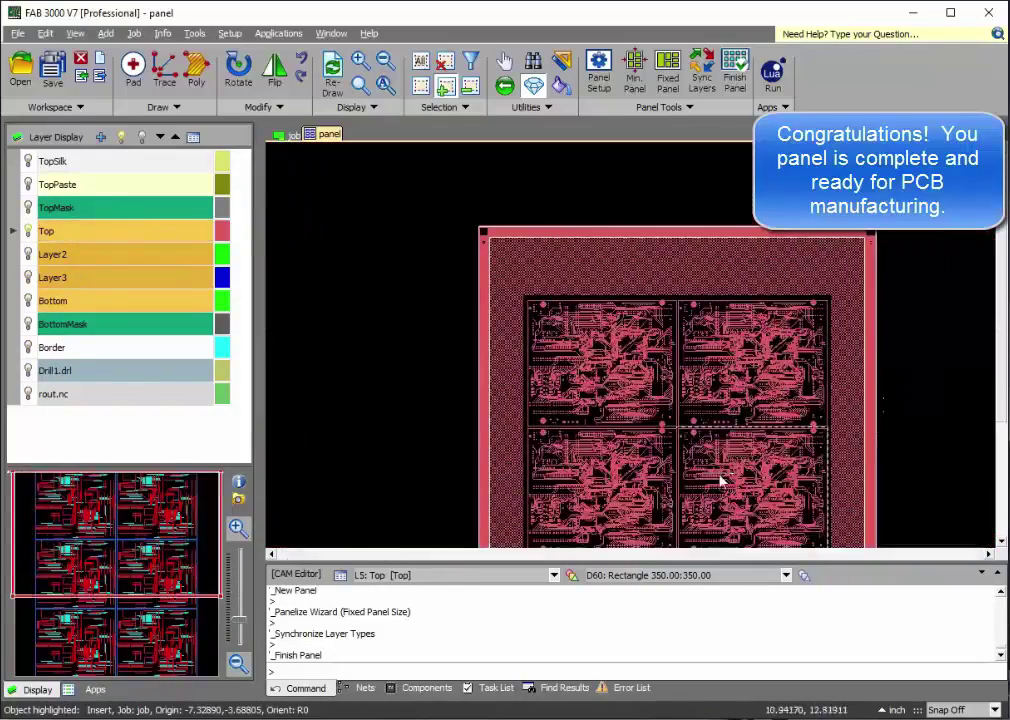
scroll(905, 386, up, 3)
scroll(633, 474, down, 1)
scroll(395, 310, down, 3)
scroll(395, 310, up, 3)
scroll(448, 191, down, 1)
scroll(448, 191, up, 4)
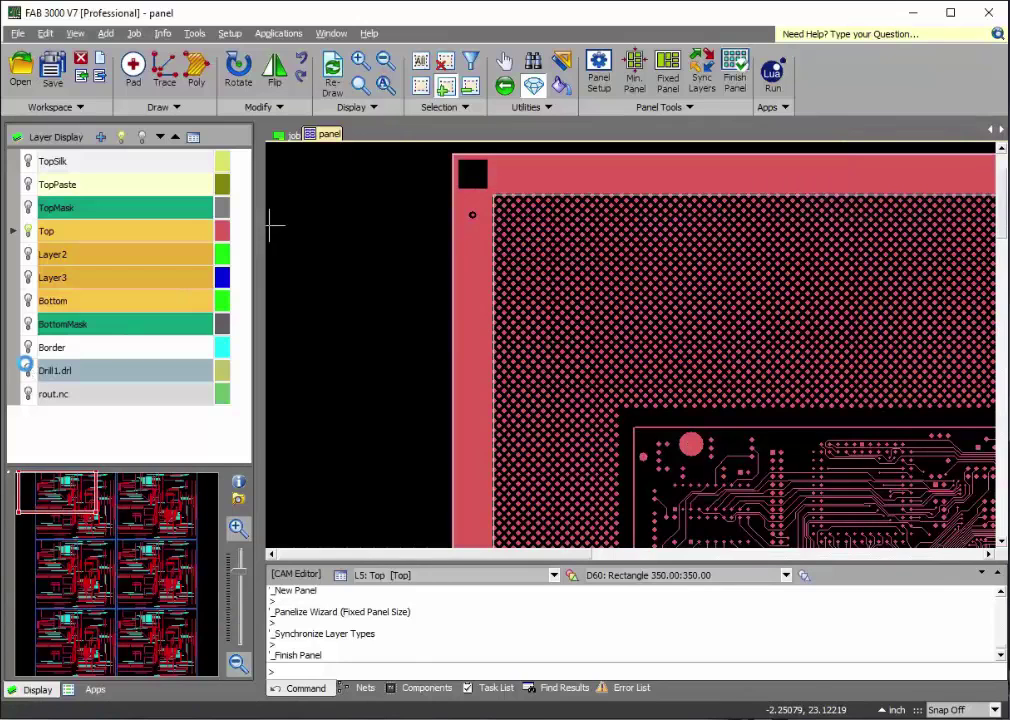
Check another layer across the whole panel and turn the display of all layers back on
click(40, 370)
scroll(392, 244, down, 5)
click(120, 138)
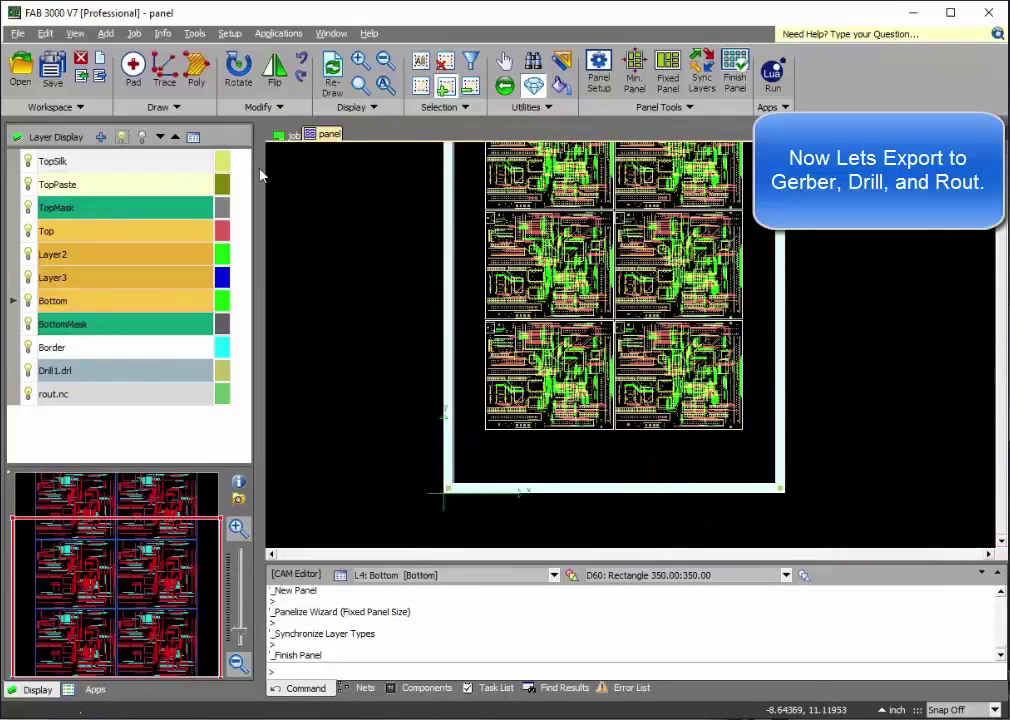
Start a Gerber/NC export of the panel and review the Gerber and NC drill/rout format options
click(102, 77)
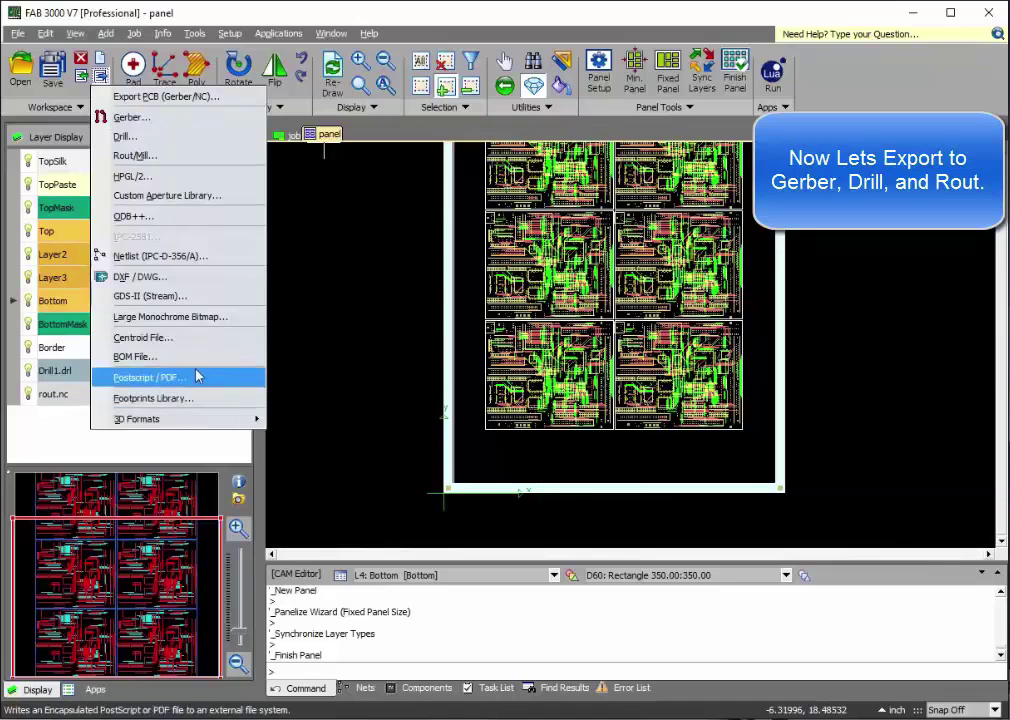
click(165, 97)
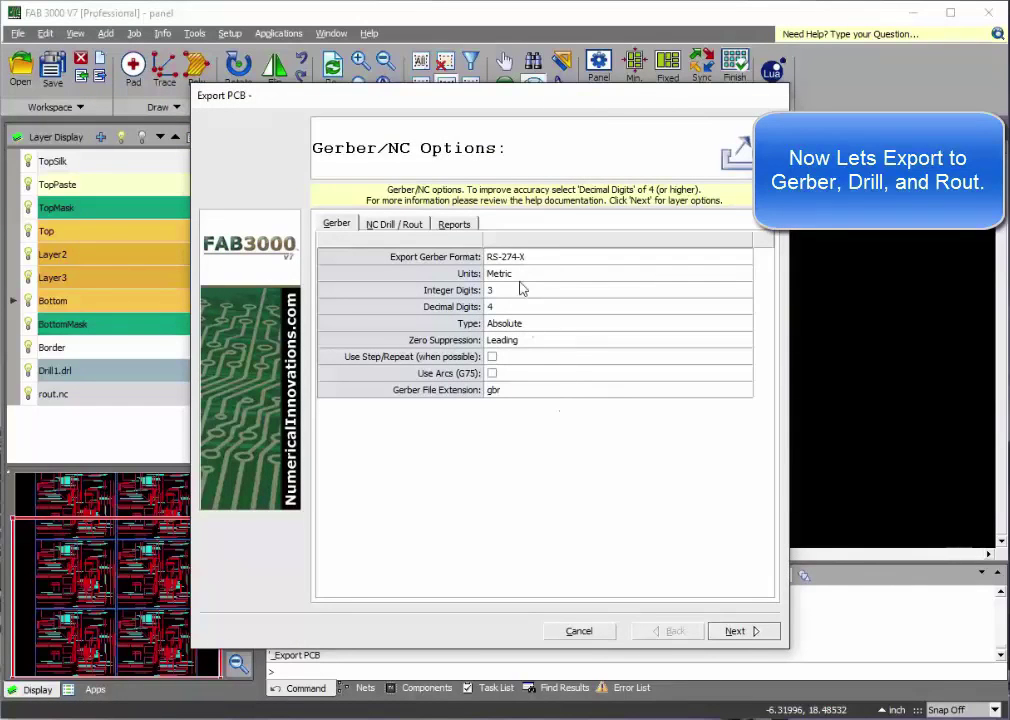
click(380, 225)
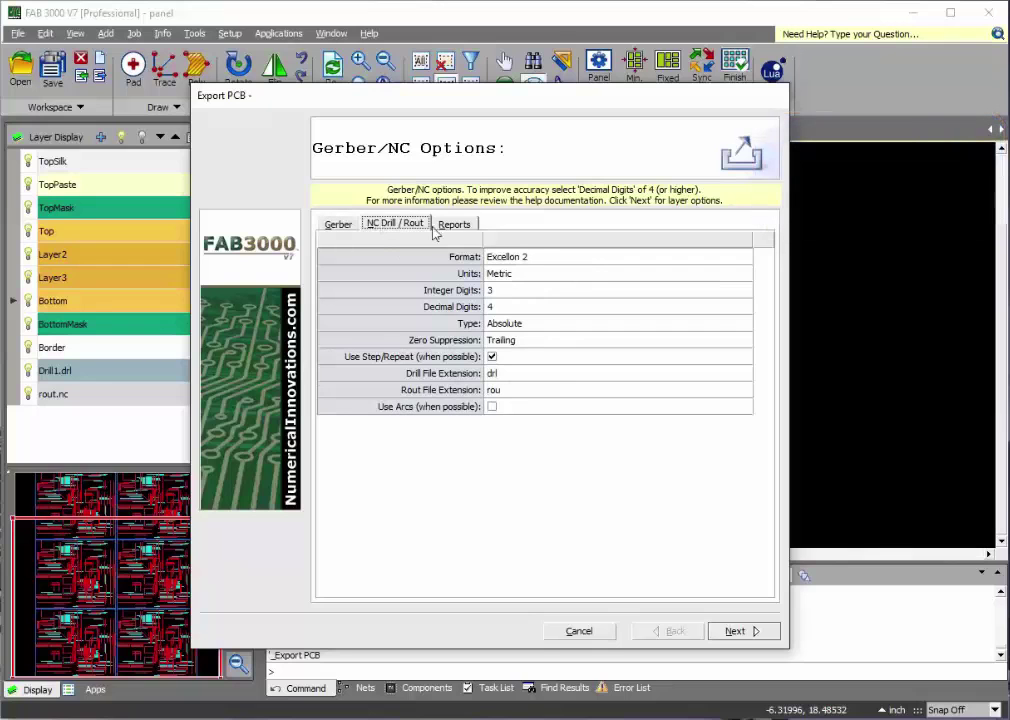
click(340, 225)
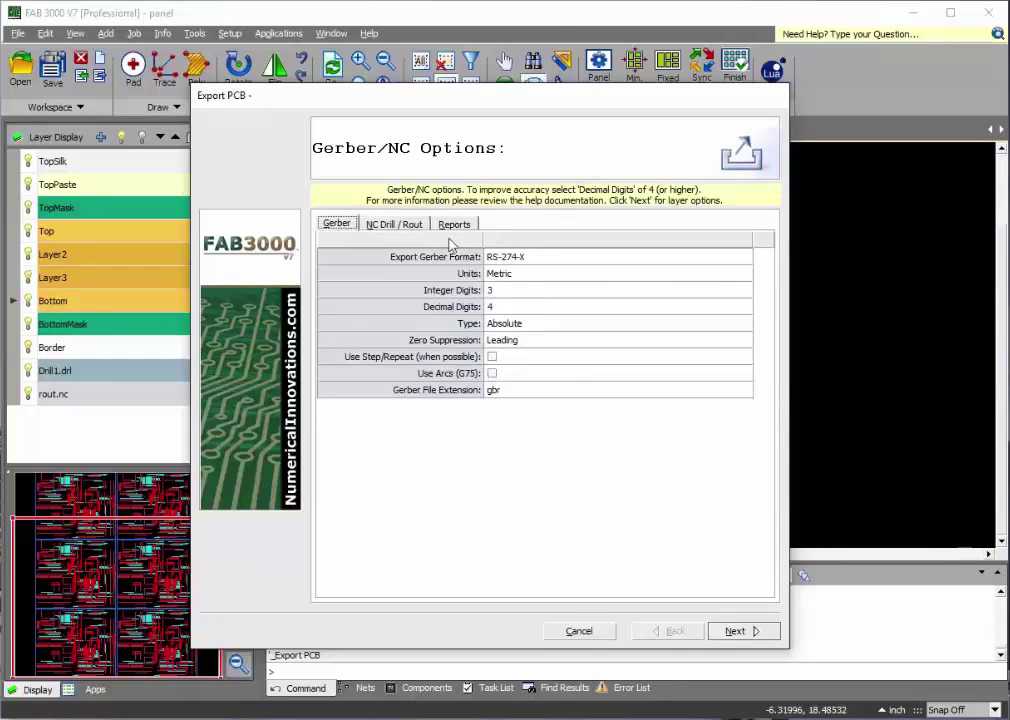
Keep all listed layers selected and export them as Gerber, drill and rout files to the chosen output folder
click(736, 632)
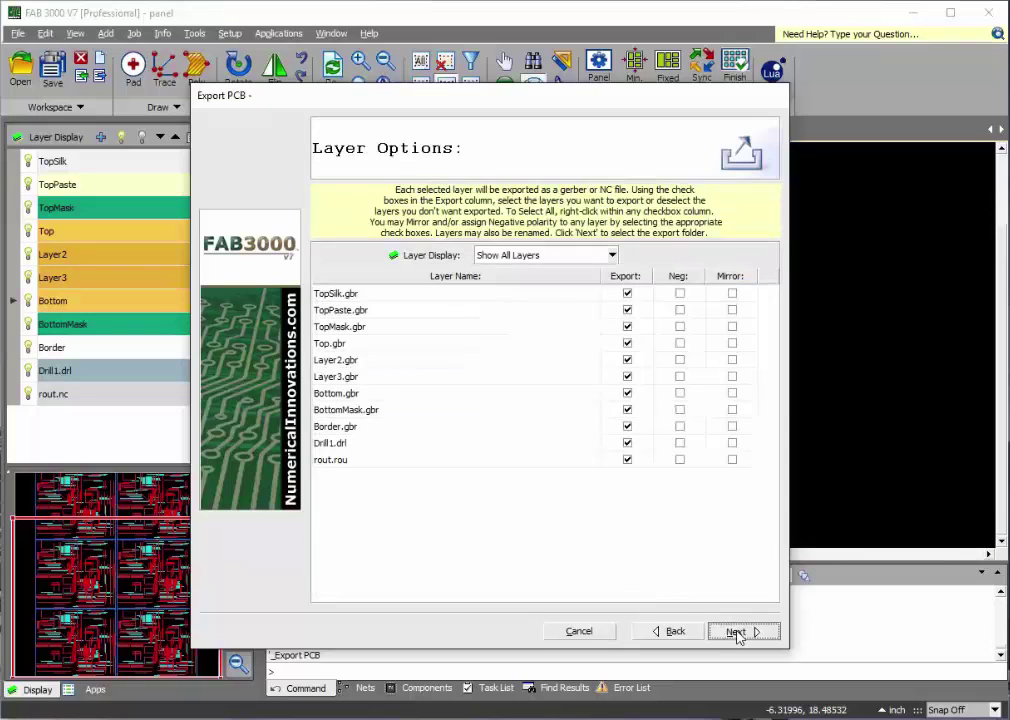
click(736, 632)
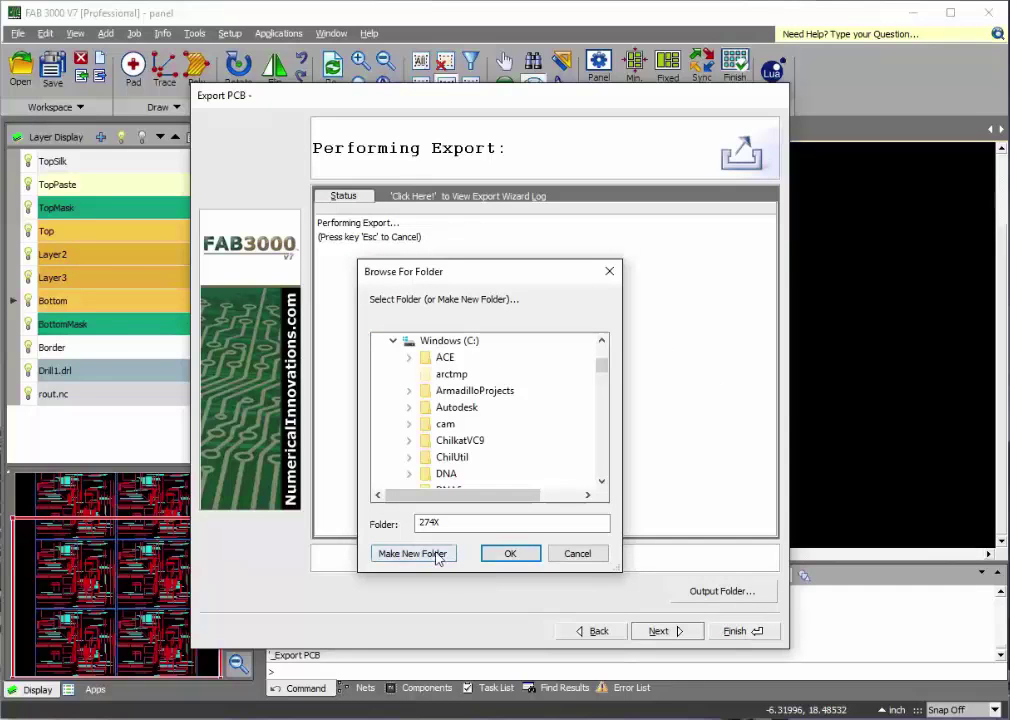
click(434, 556)
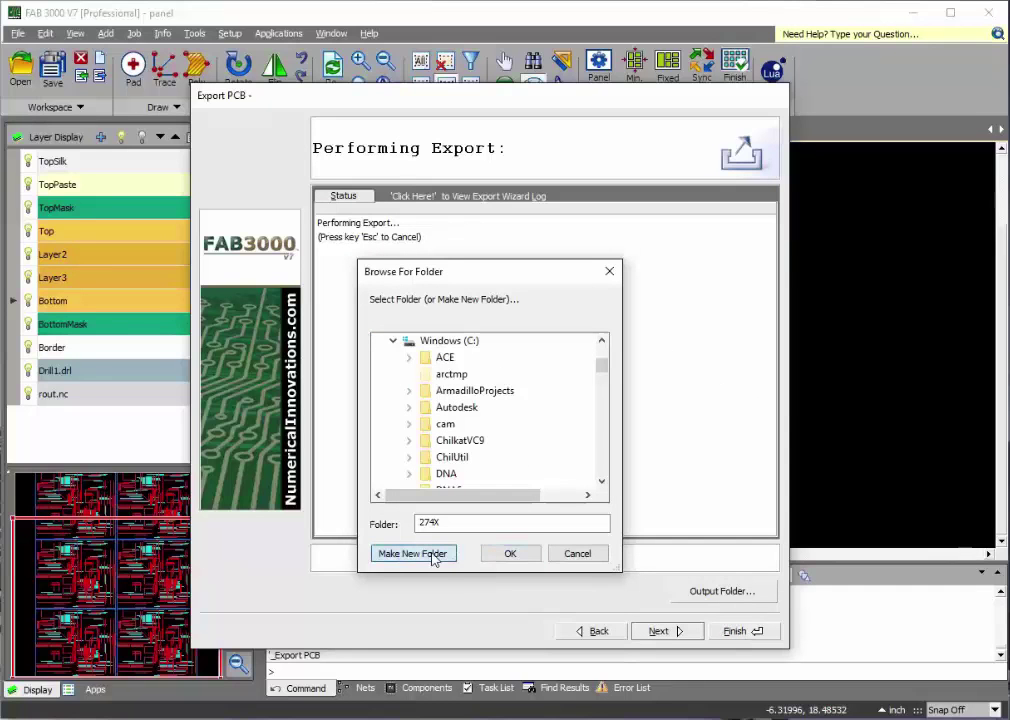
click(504, 556)
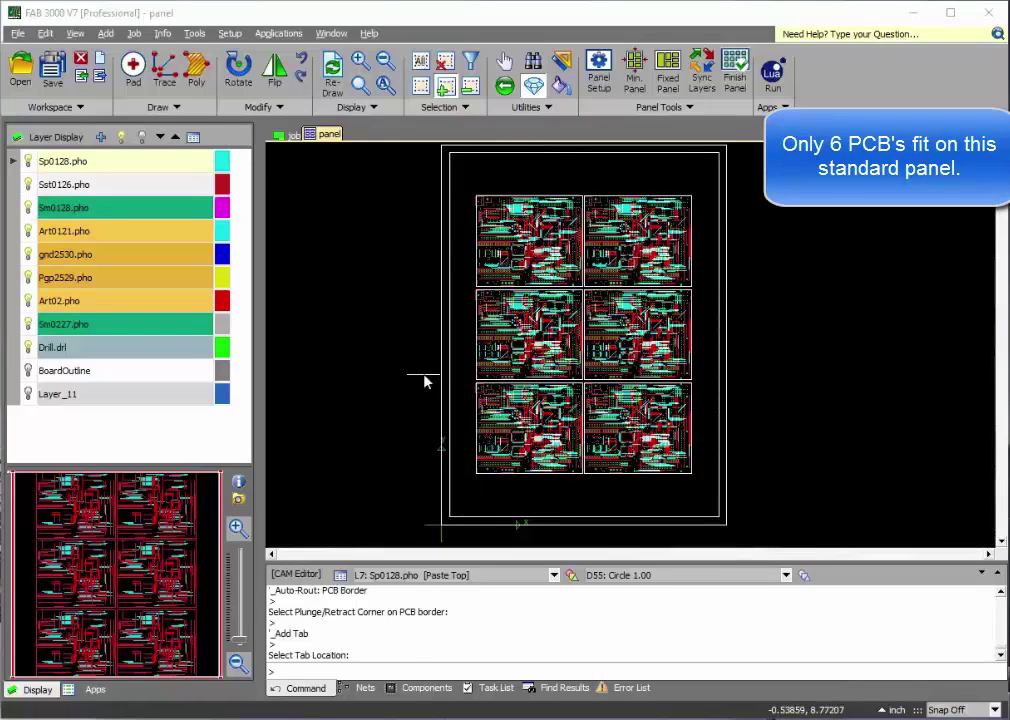
Start a new panel named panel1 with the Panel 18x24 (VRail) configuration, which has zero top and bottom margins
click(99, 60)
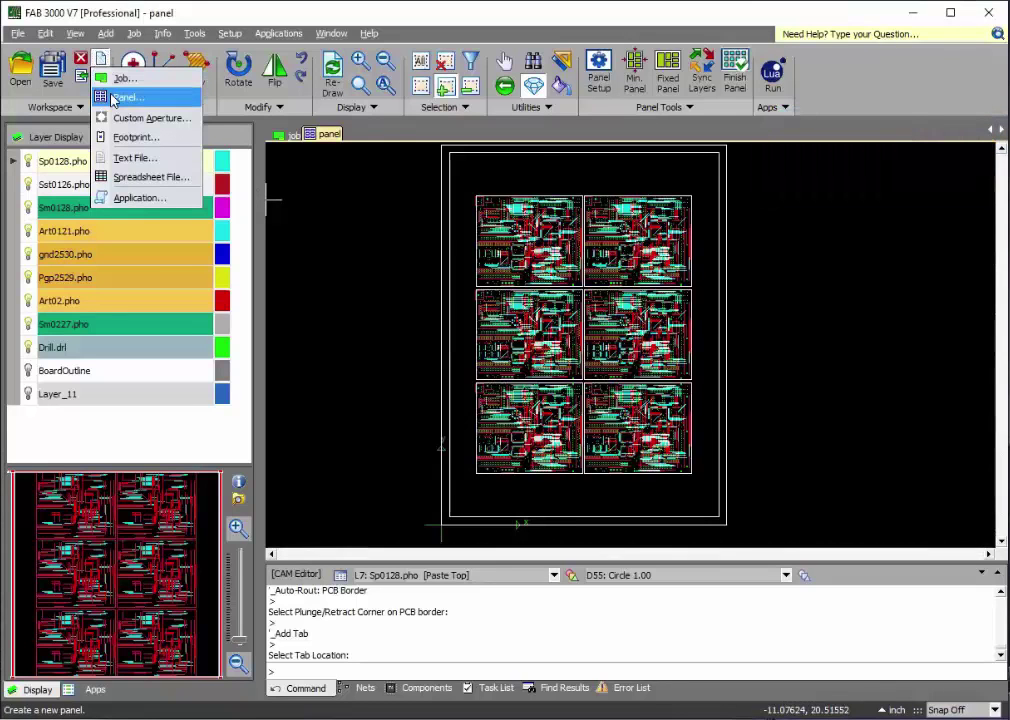
click(115, 97)
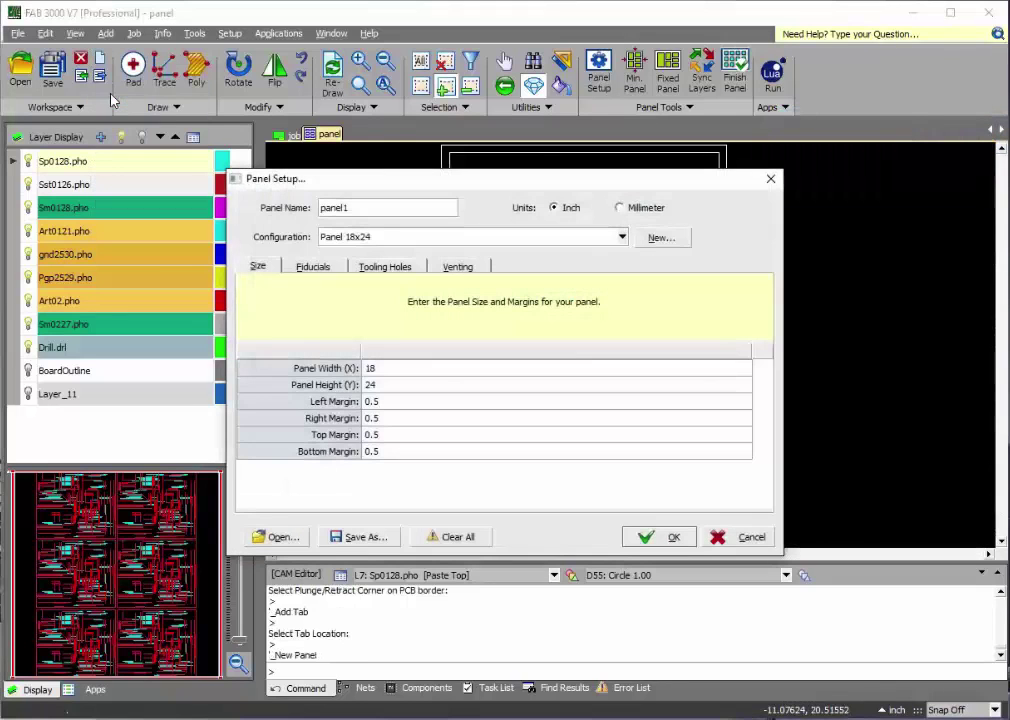
click(622, 237)
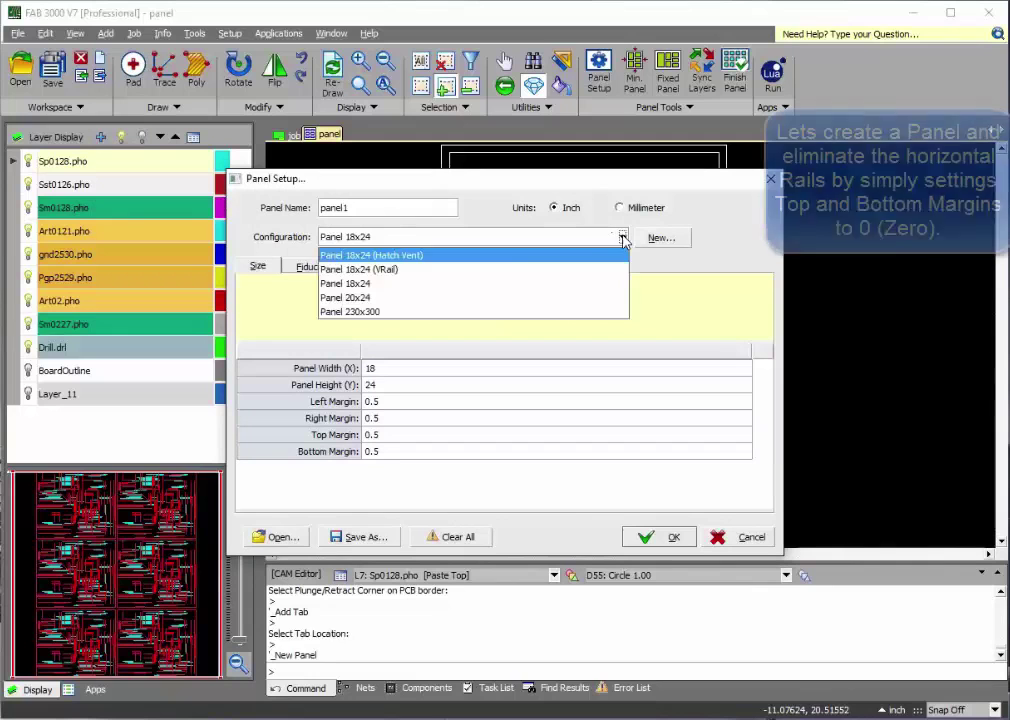
click(424, 270)
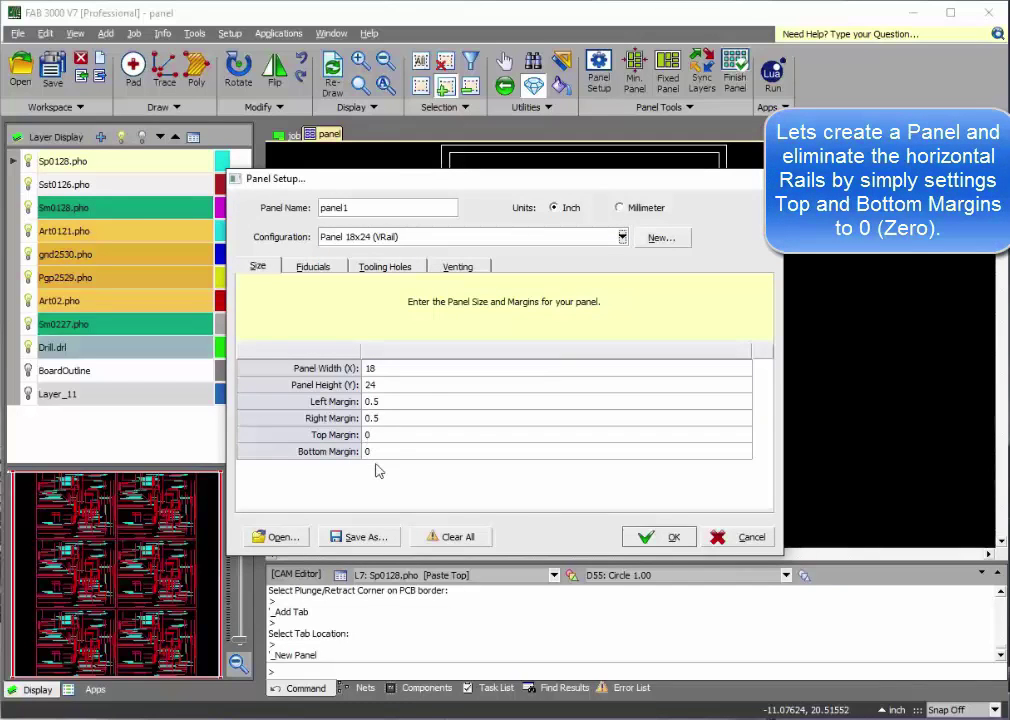
Review the fiducial, tooling hole, venting and size settings of panel1 and create the panel
click(313, 267)
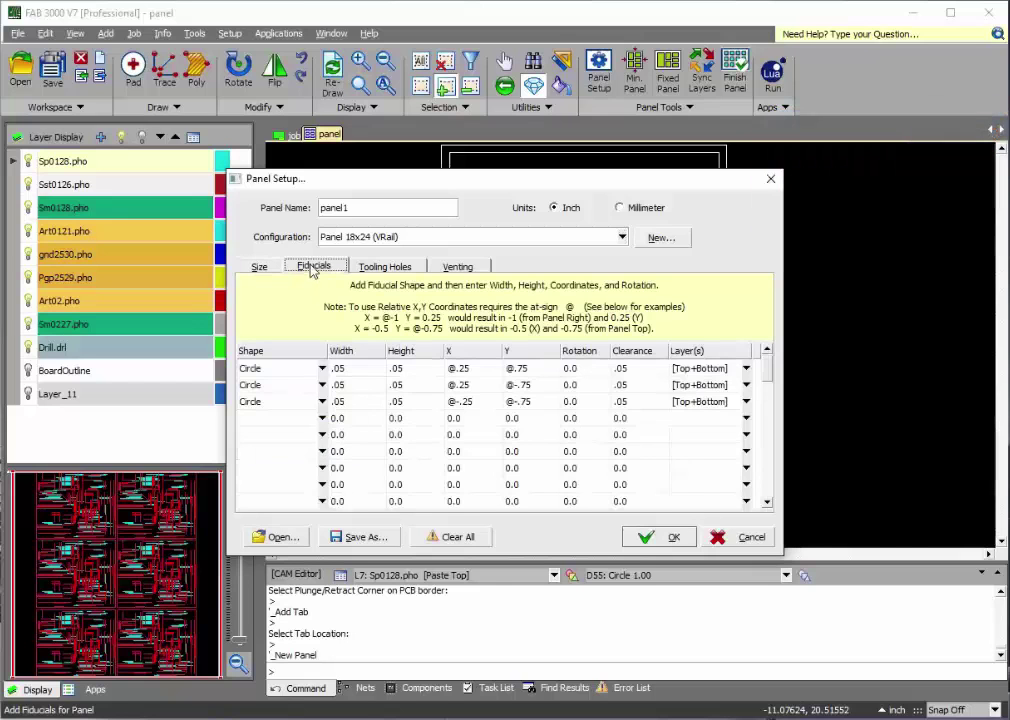
click(366, 268)
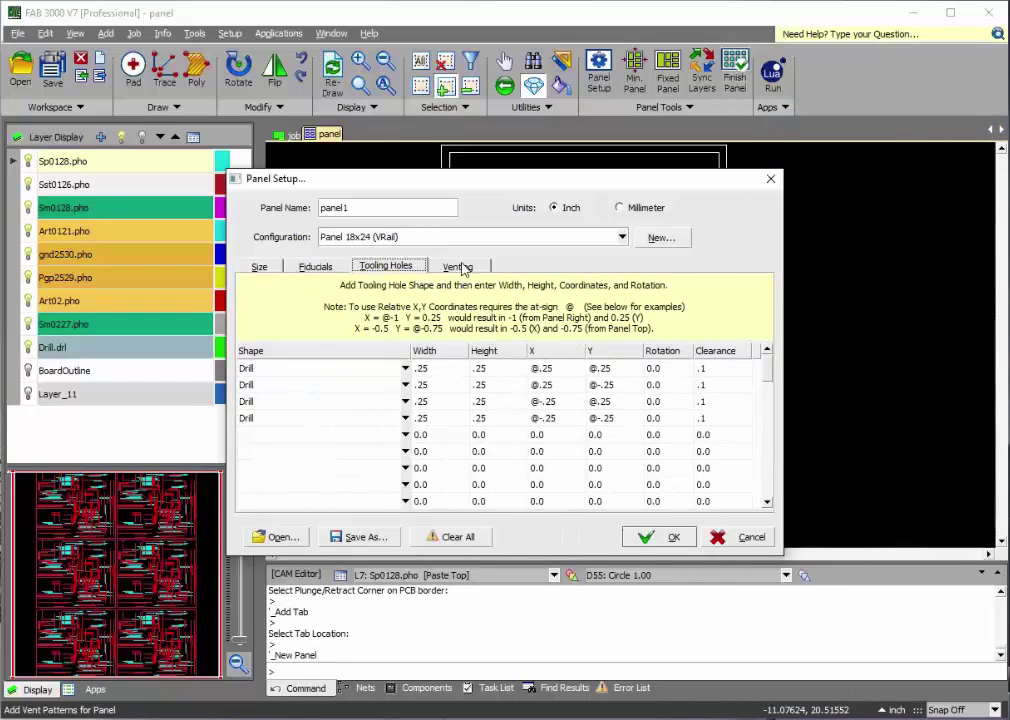
click(460, 267)
click(259, 266)
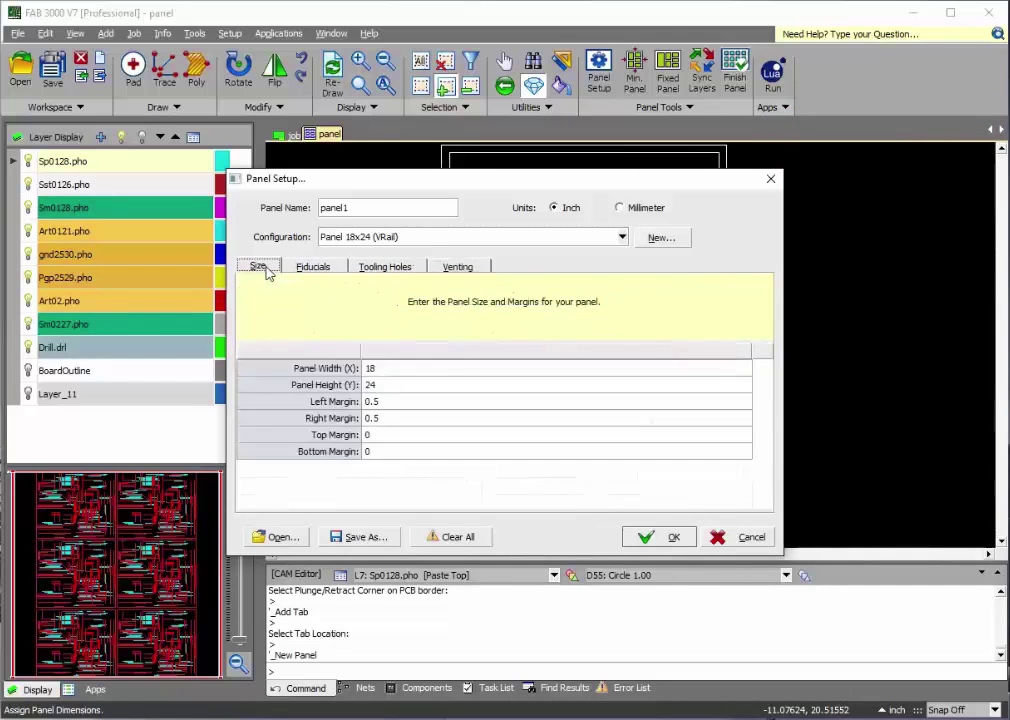
click(651, 540)
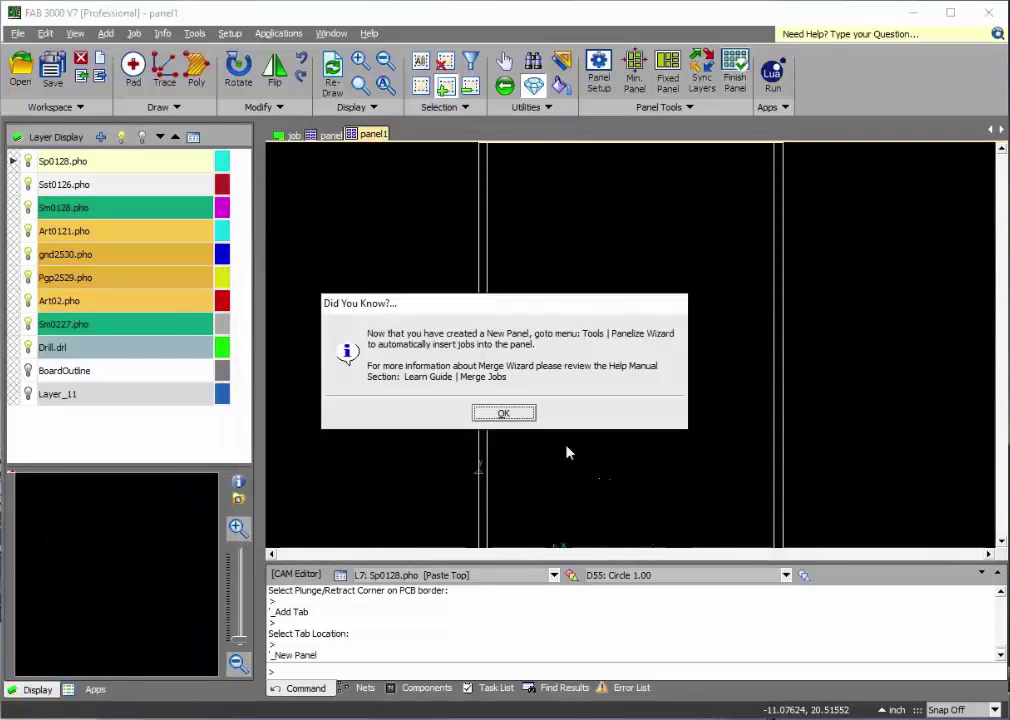
click(503, 413)
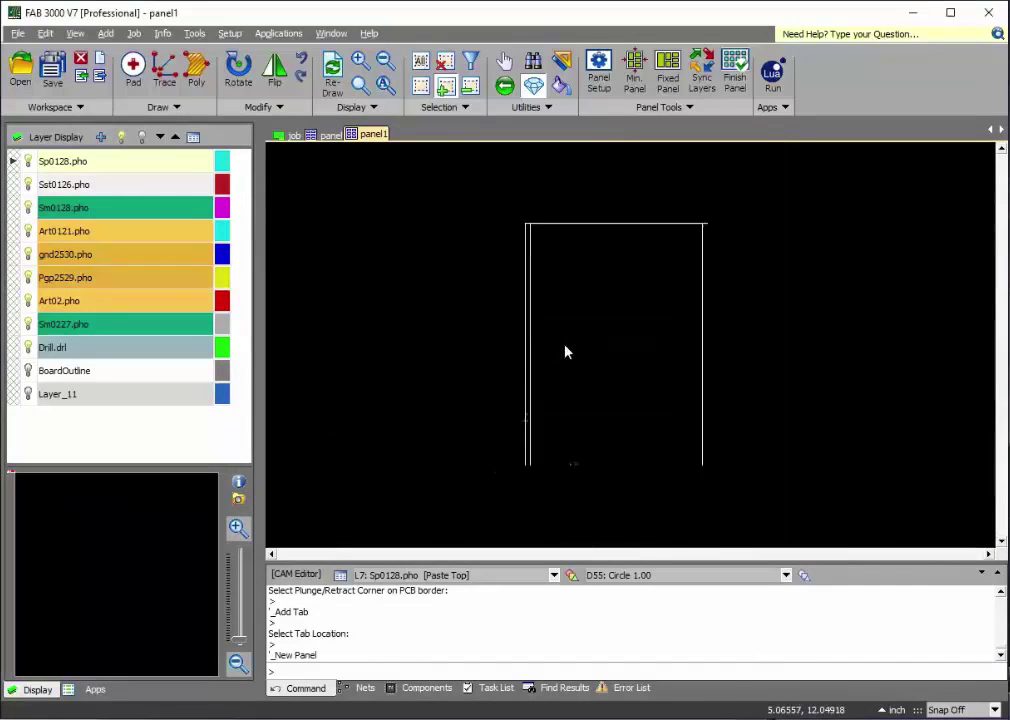
Panelize the job on the fixed-size panel with surplus 100 and 0.09 inch spacing, centered, using the first proposed layout
click(668, 84)
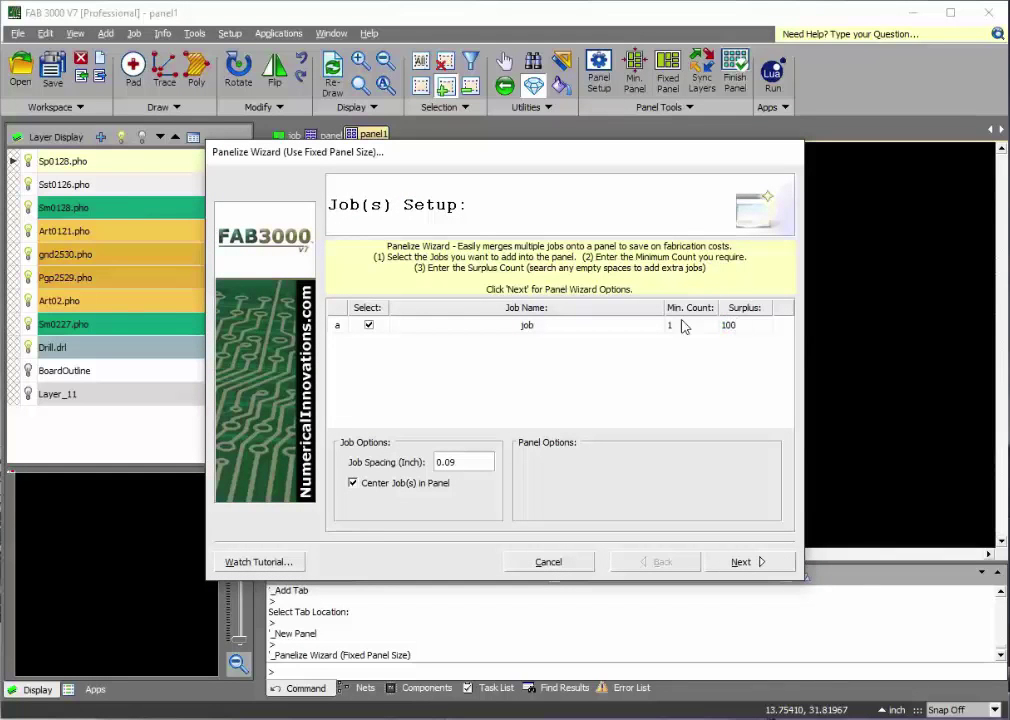
click(740, 562)
click(740, 562)
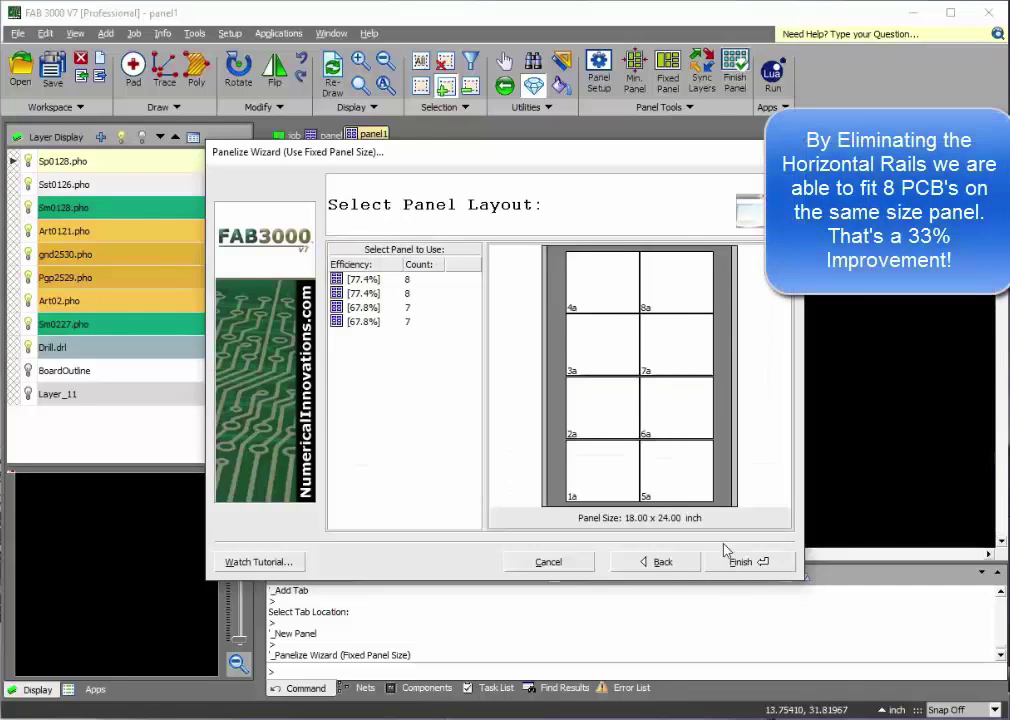
click(740, 562)
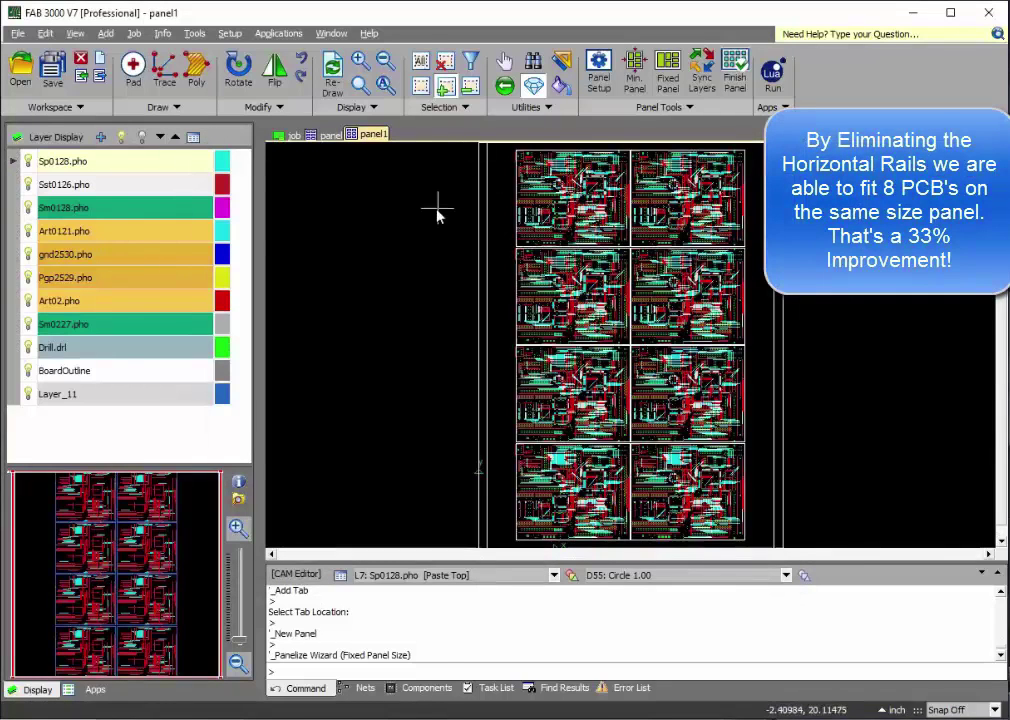
Finish panel1, synchronizing its layers with the listed layer types and names
scroll(432, 220, down, 2)
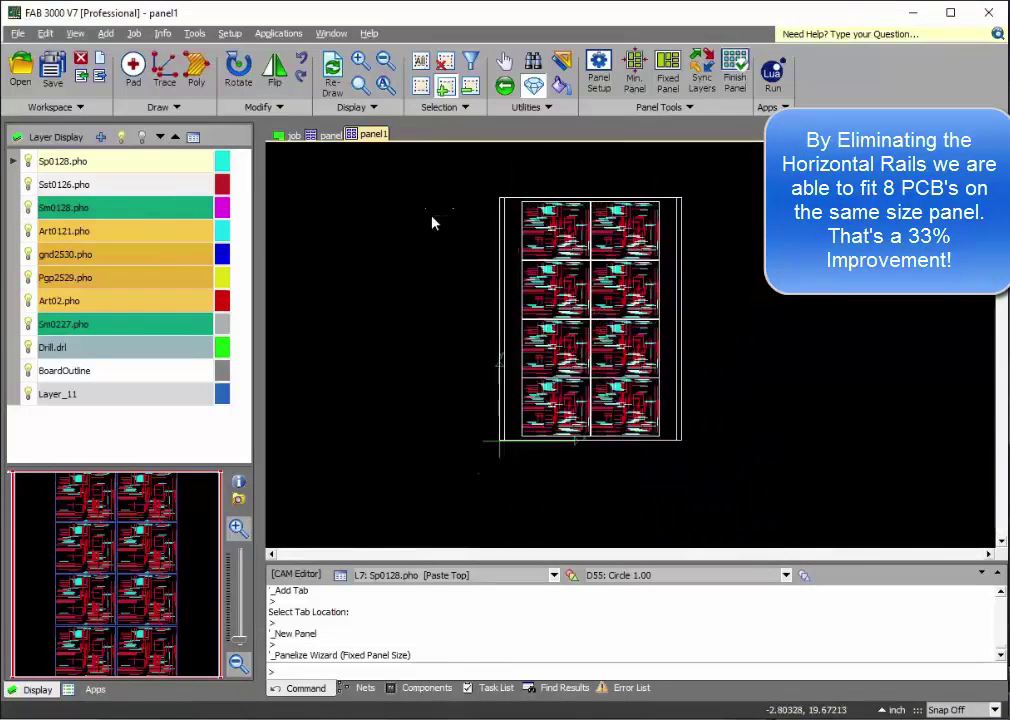
click(735, 70)
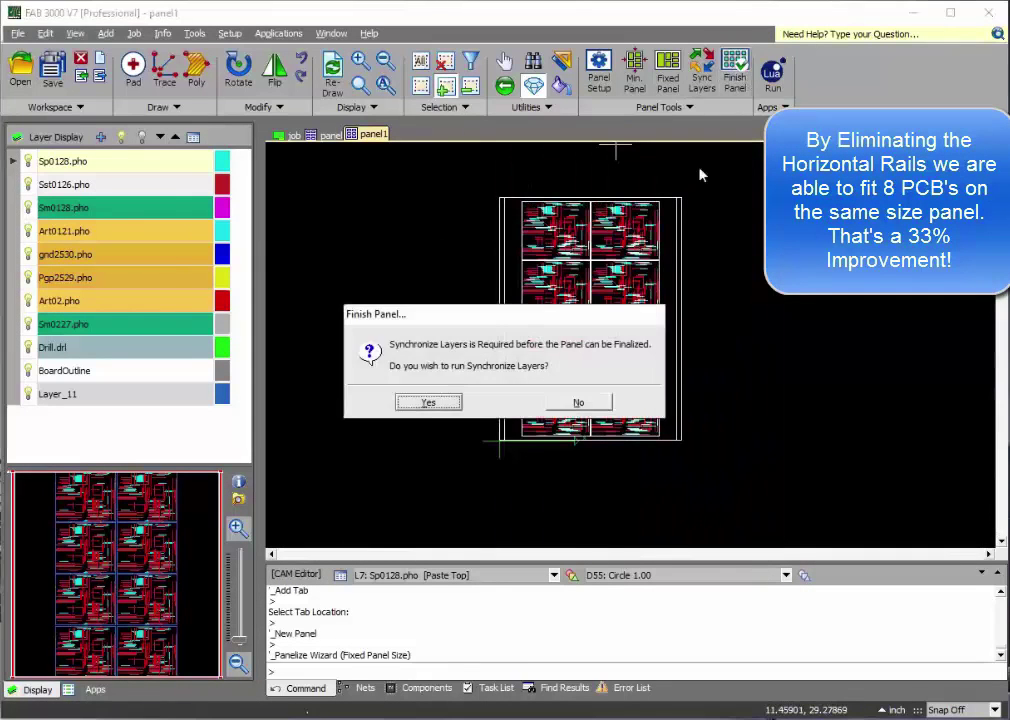
click(432, 403)
click(710, 562)
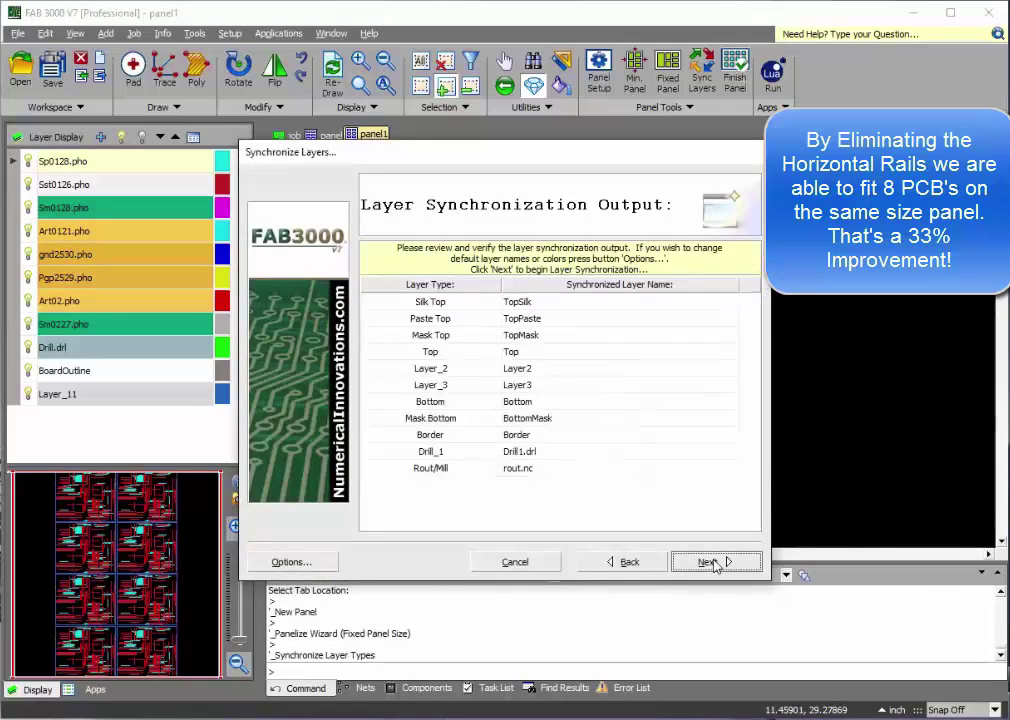
click(710, 561)
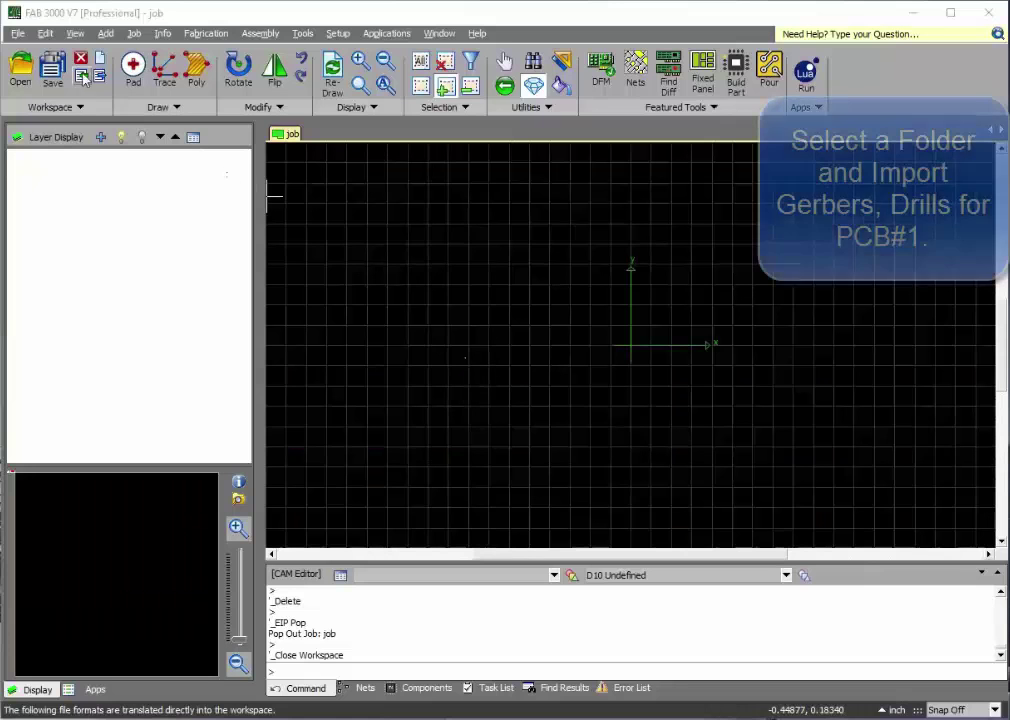
Import the Gerber and drill files from the fab-examples\274X folder into the empty job
click(82, 74)
click(115, 96)
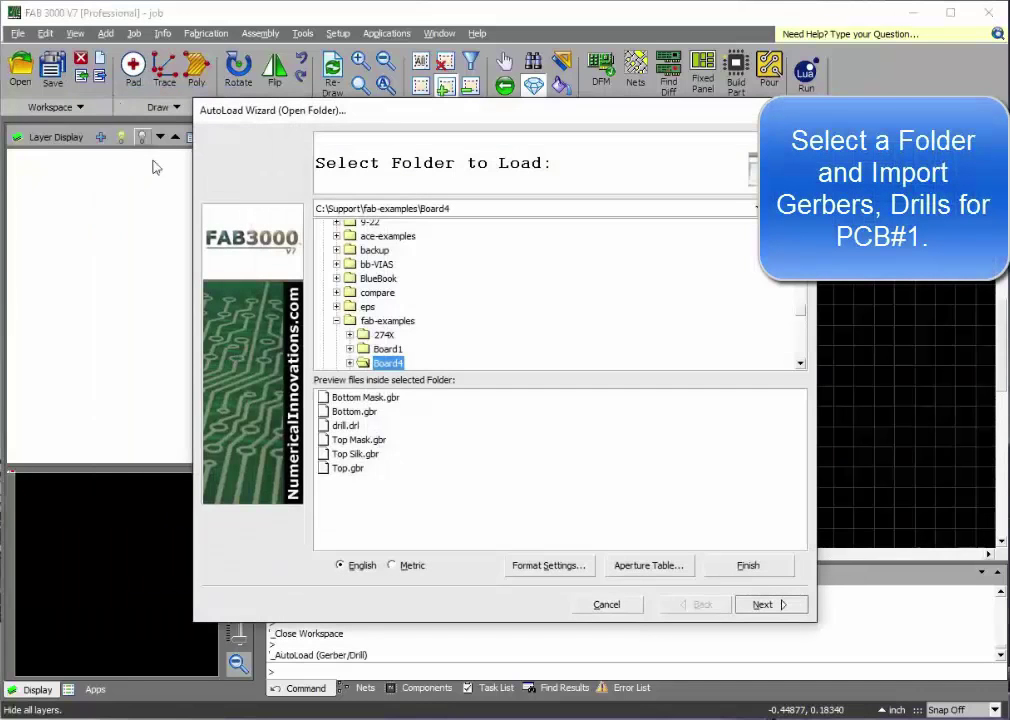
click(384, 335)
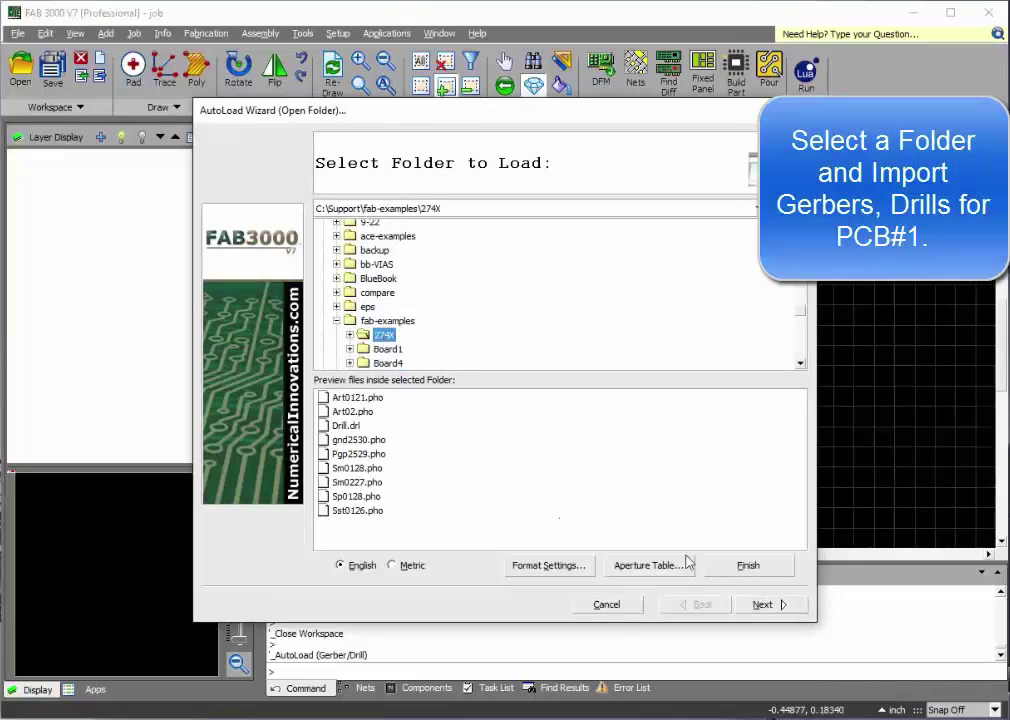
click(747, 566)
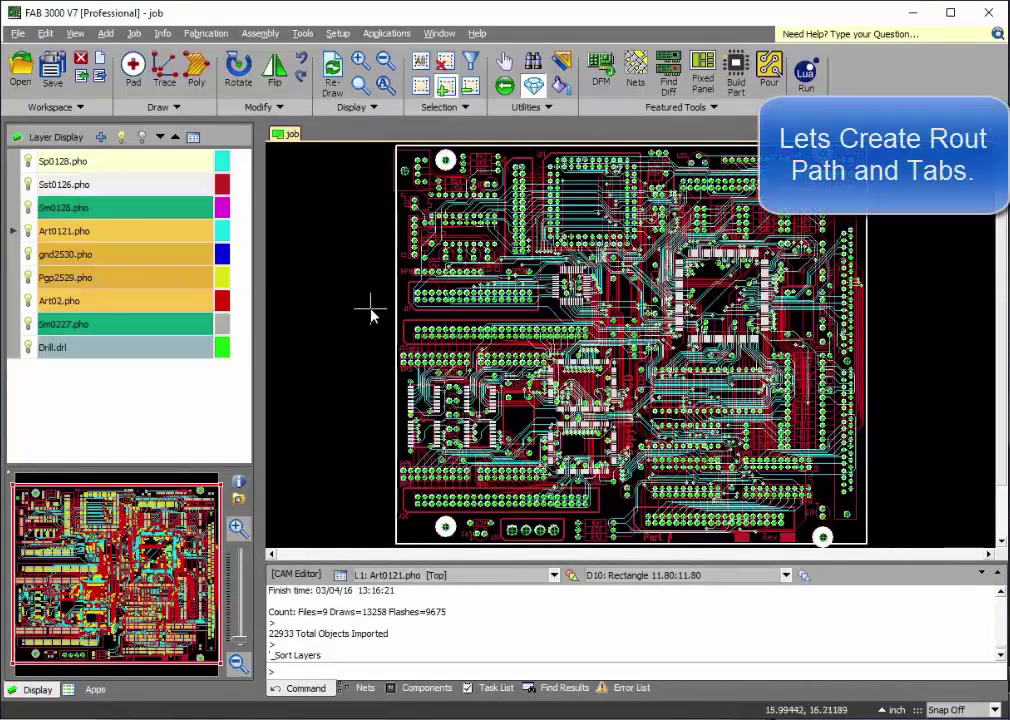
In NC Editor Mode, auto-rout an automatically created board border counter-clockwise with a 0.09 inch tool on a new layer
click(448, 35)
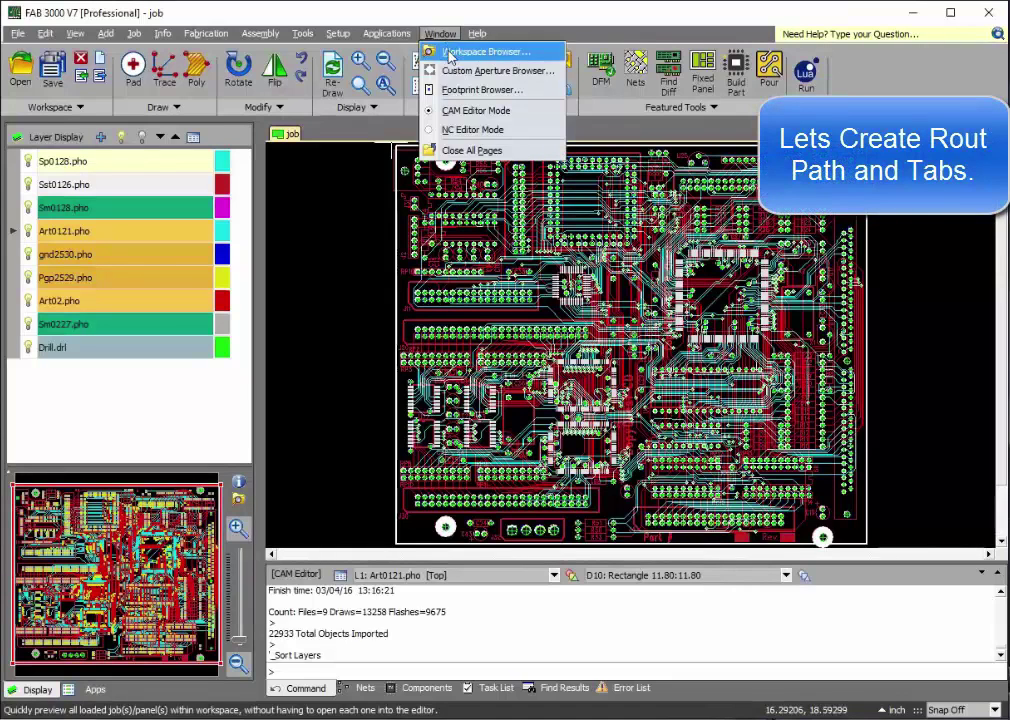
click(472, 131)
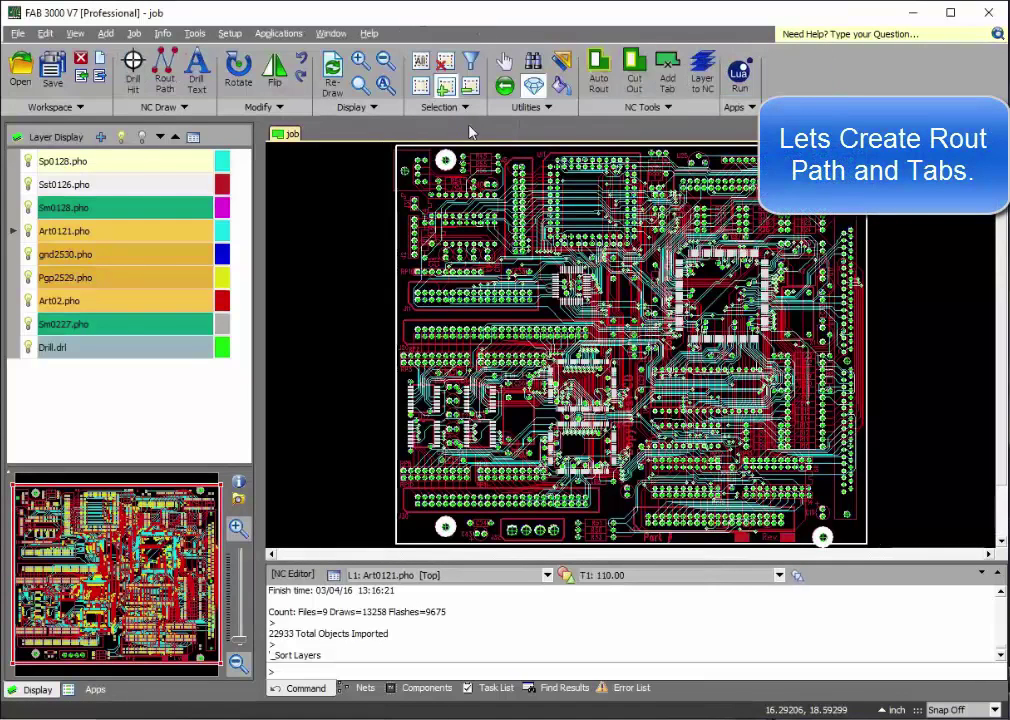
click(598, 75)
click(424, 404)
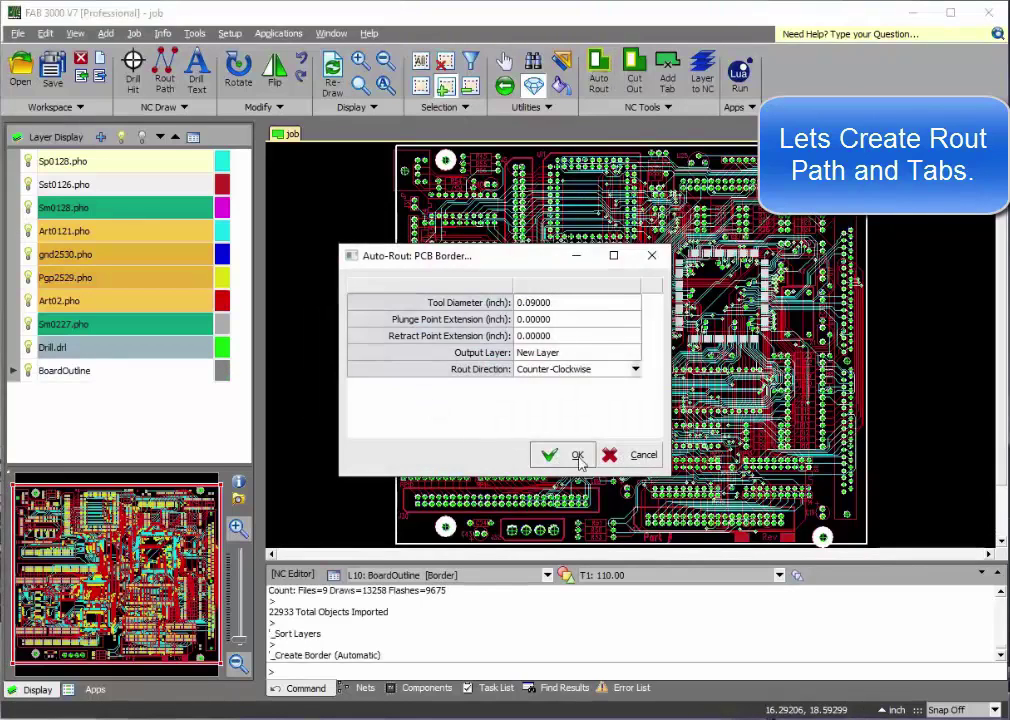
click(577, 458)
click(396, 205)
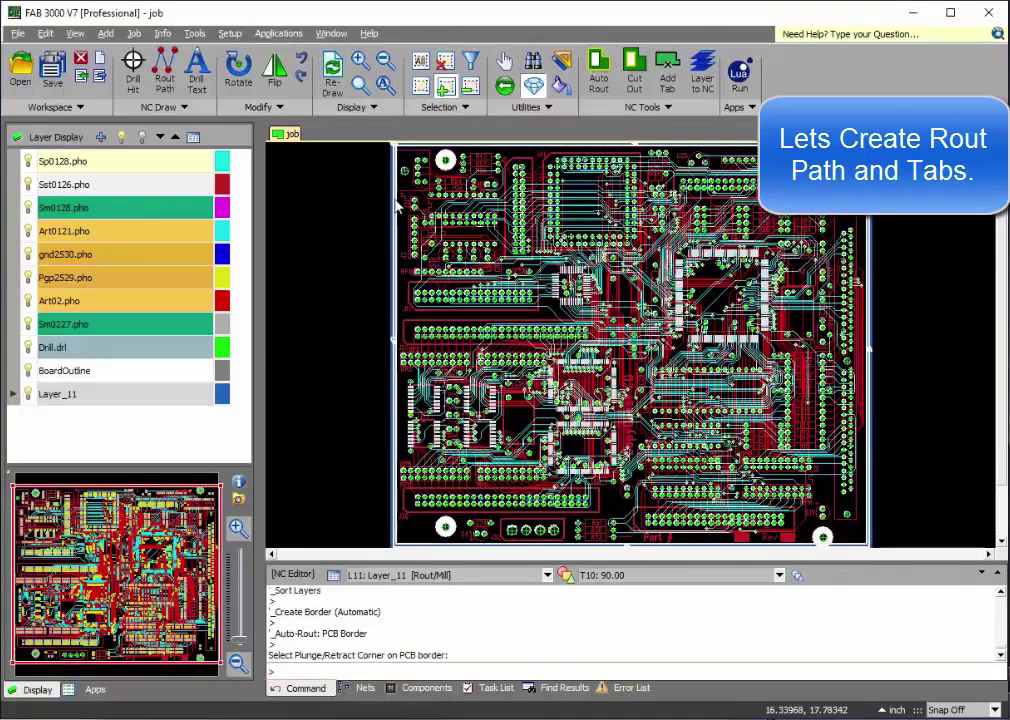
Add break-perforated tabs to all four sides of the rout path, using symmetrical placement with a tab count of 2
click(667, 75)
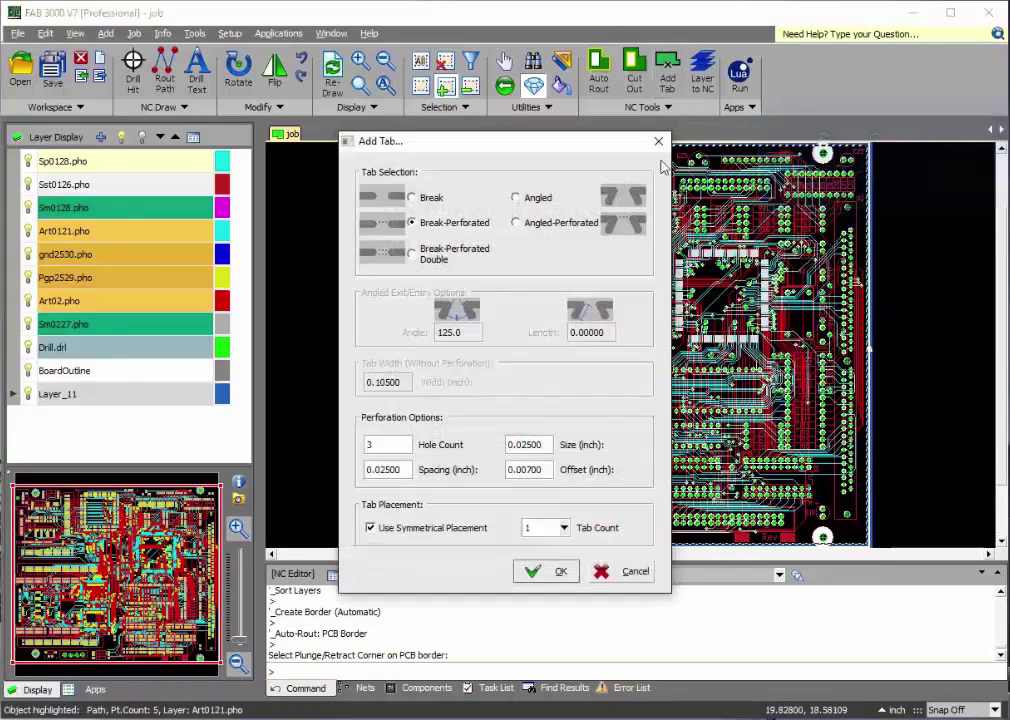
click(565, 527)
click(540, 555)
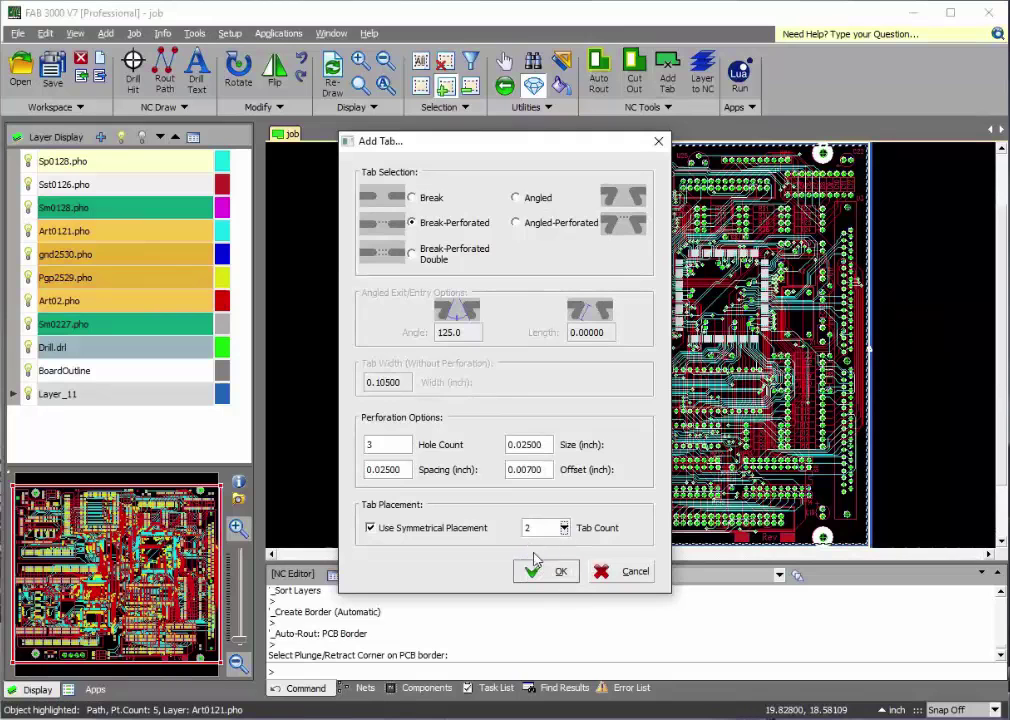
click(533, 572)
scroll(578, 263, down, 2)
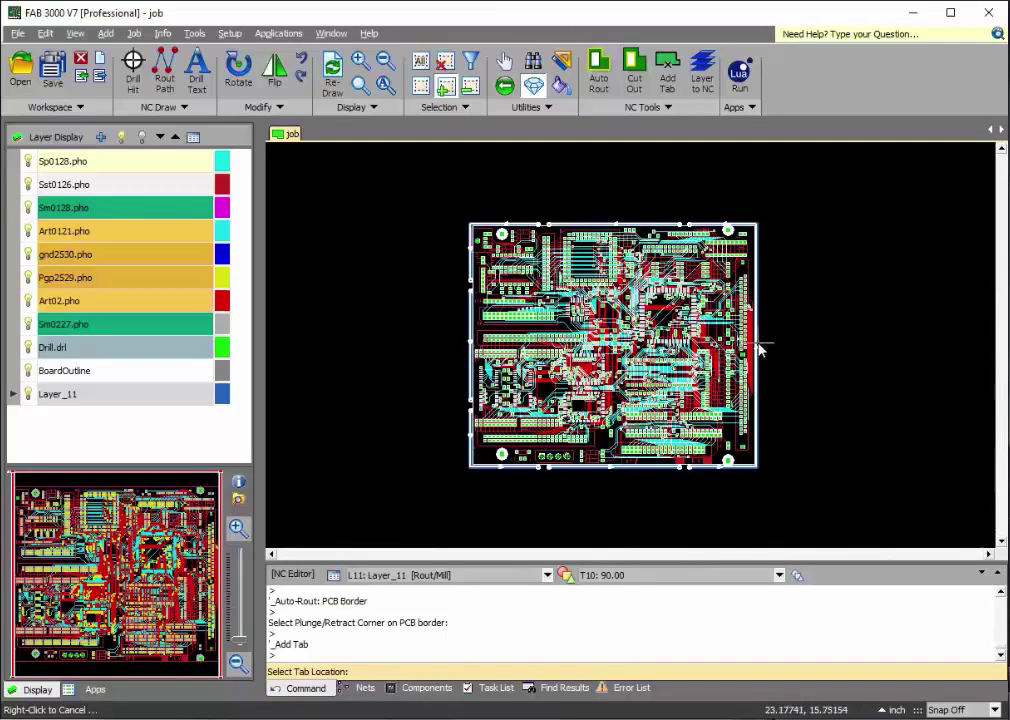
scroll(628, 318, up, 2)
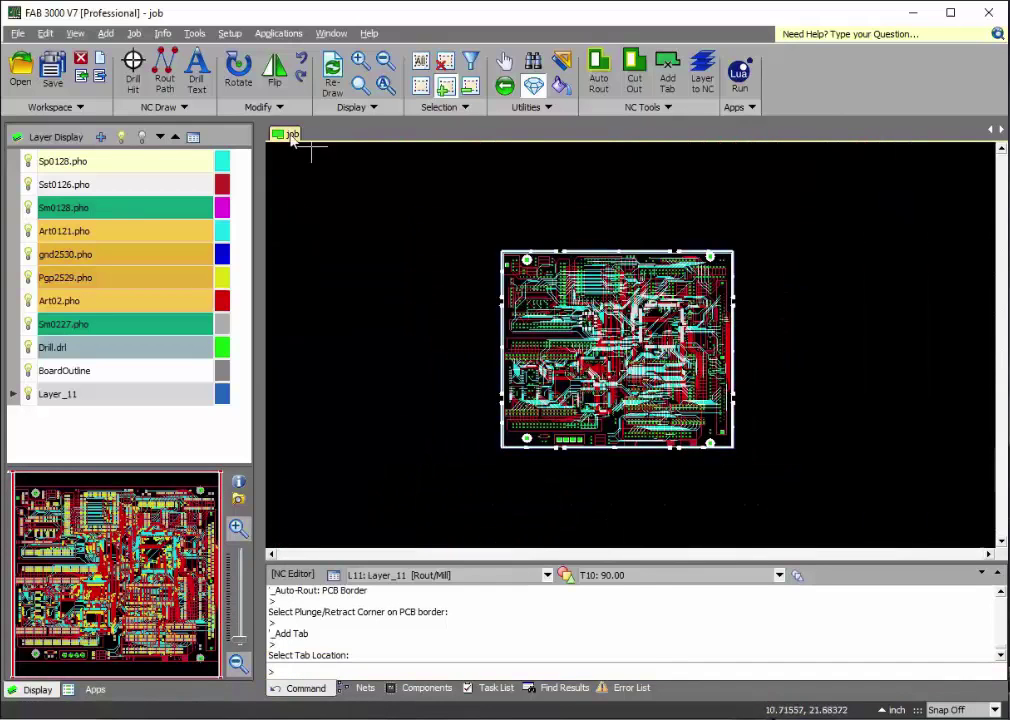
Create a new job named job1 and autoload the Gerber and drill files from the fab-examples\Board1 folder
click(101, 58)
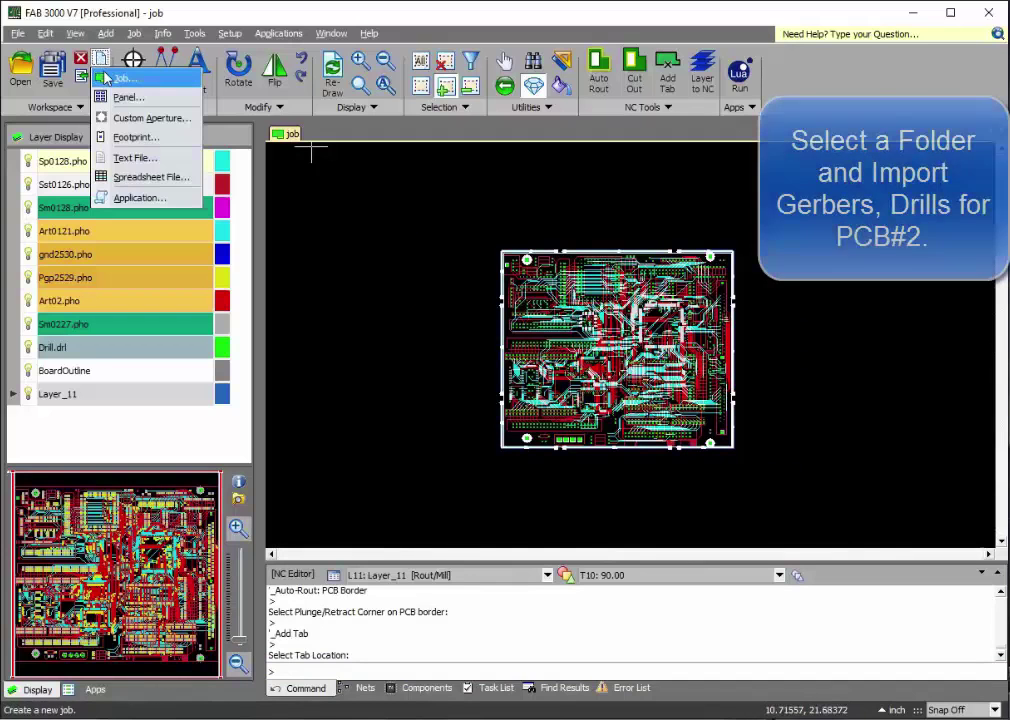
click(107, 77)
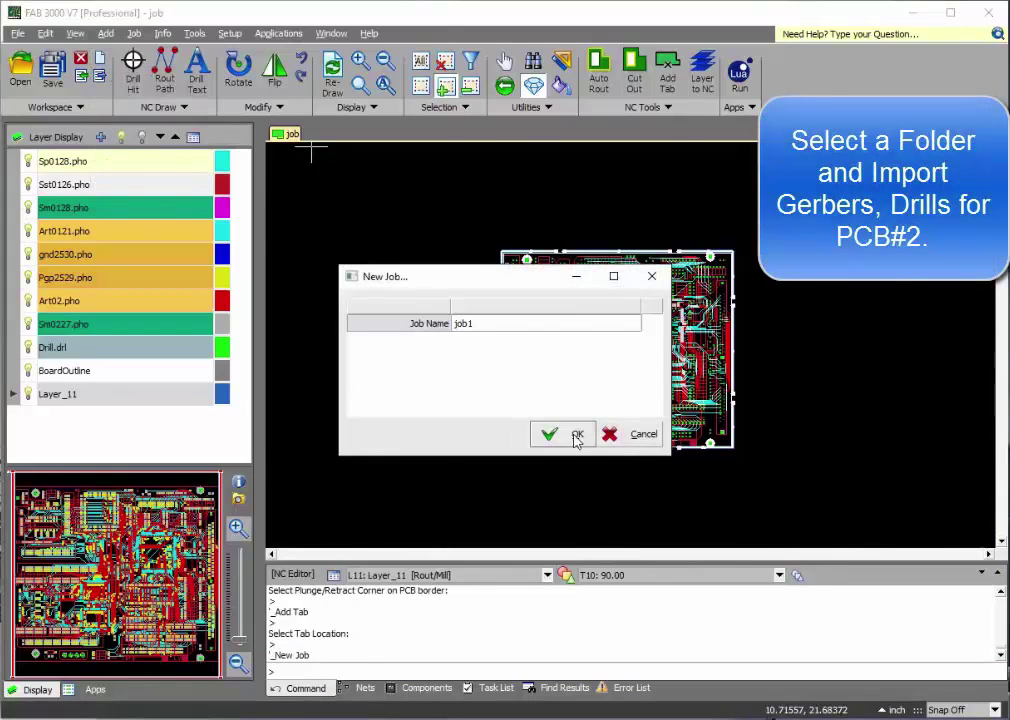
click(577, 437)
click(82, 76)
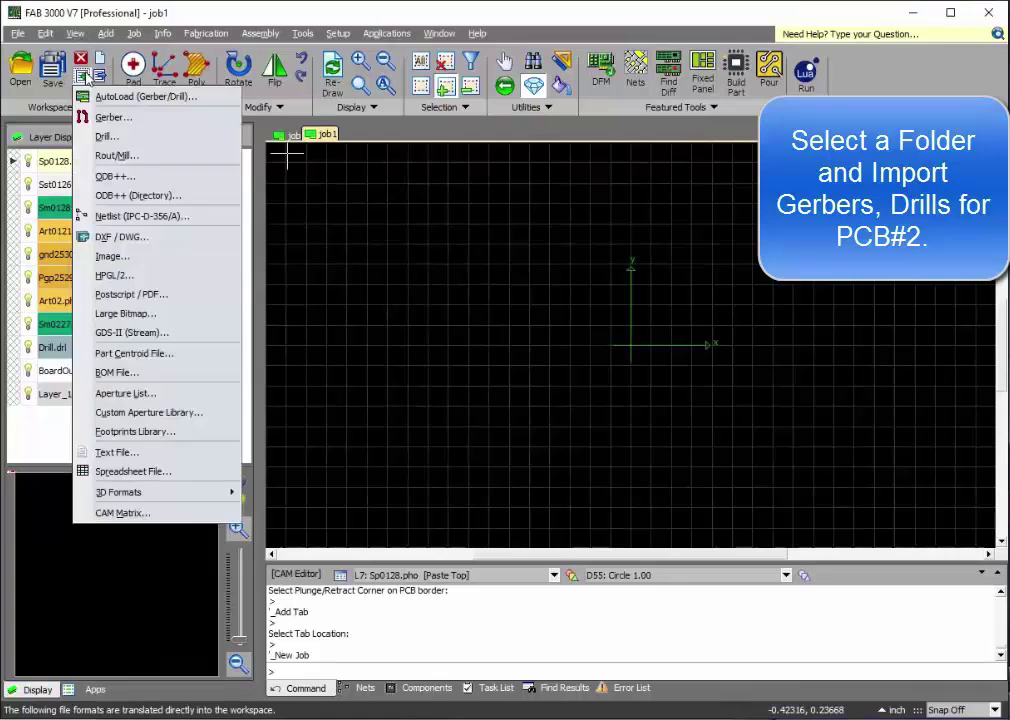
click(110, 95)
scroll(405, 340, down, 2)
click(388, 293)
click(742, 566)
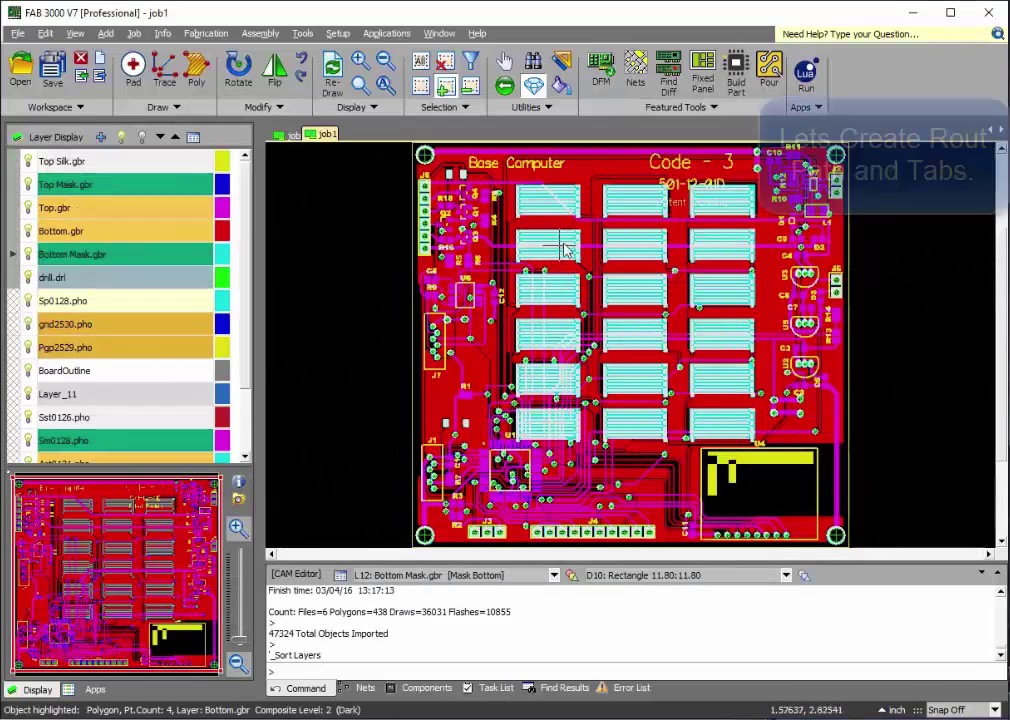
In NC Editor Mode, generate job1's border layer and auto-rout it counter-clockwise with a 0.09 inch tool on Layer_11, plunging at the board's upper-left corner
click(444, 34)
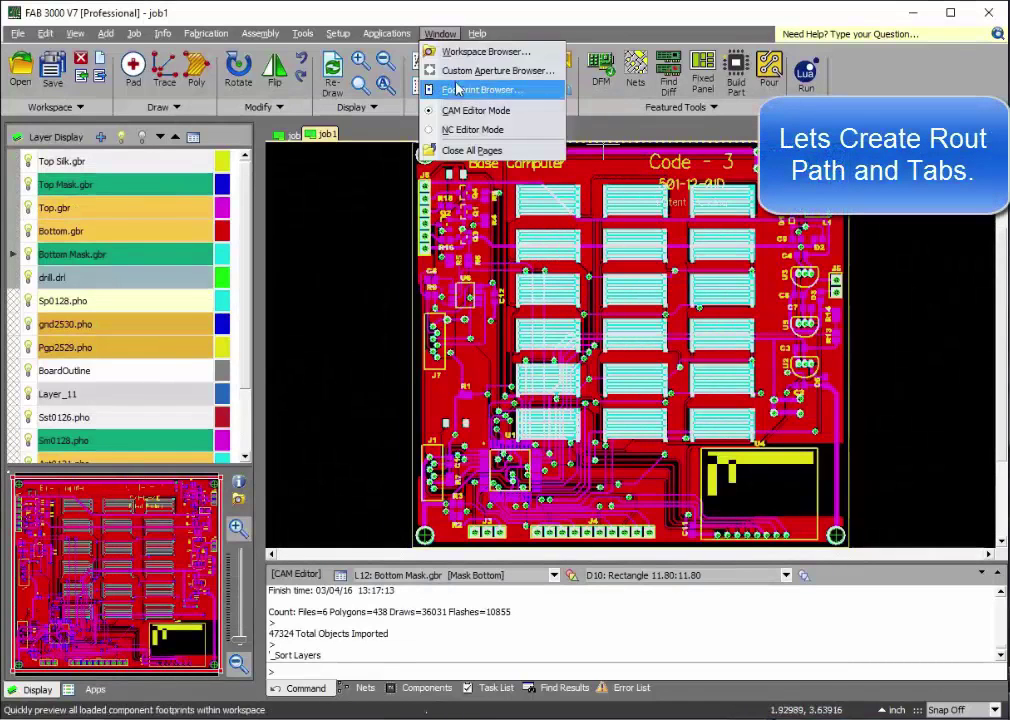
click(452, 129)
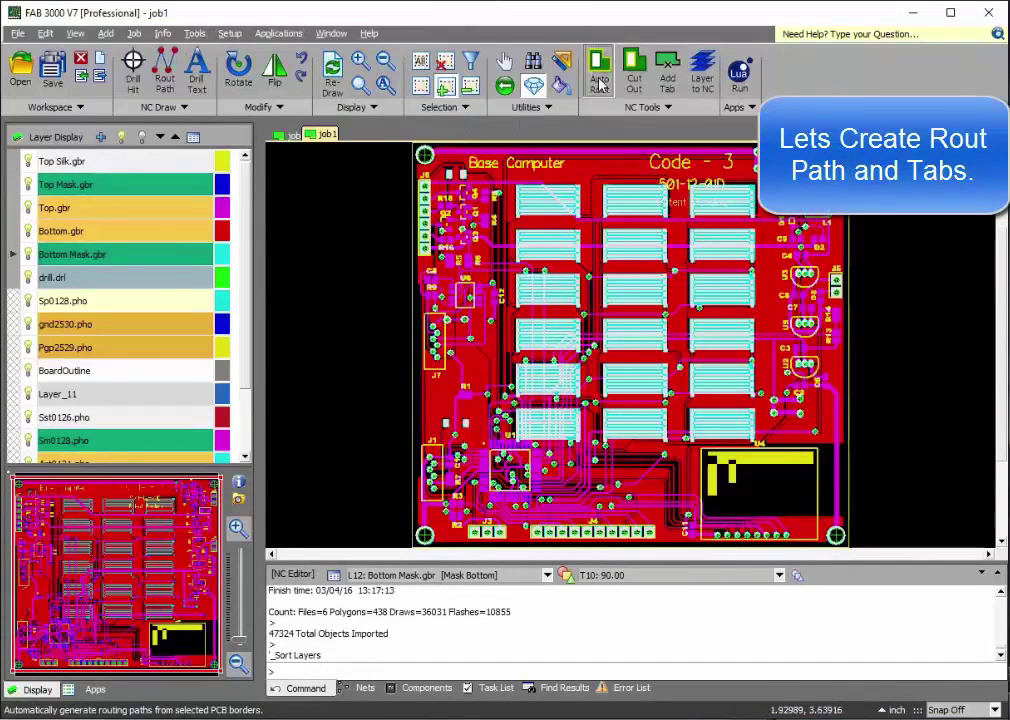
click(600, 92)
click(410, 403)
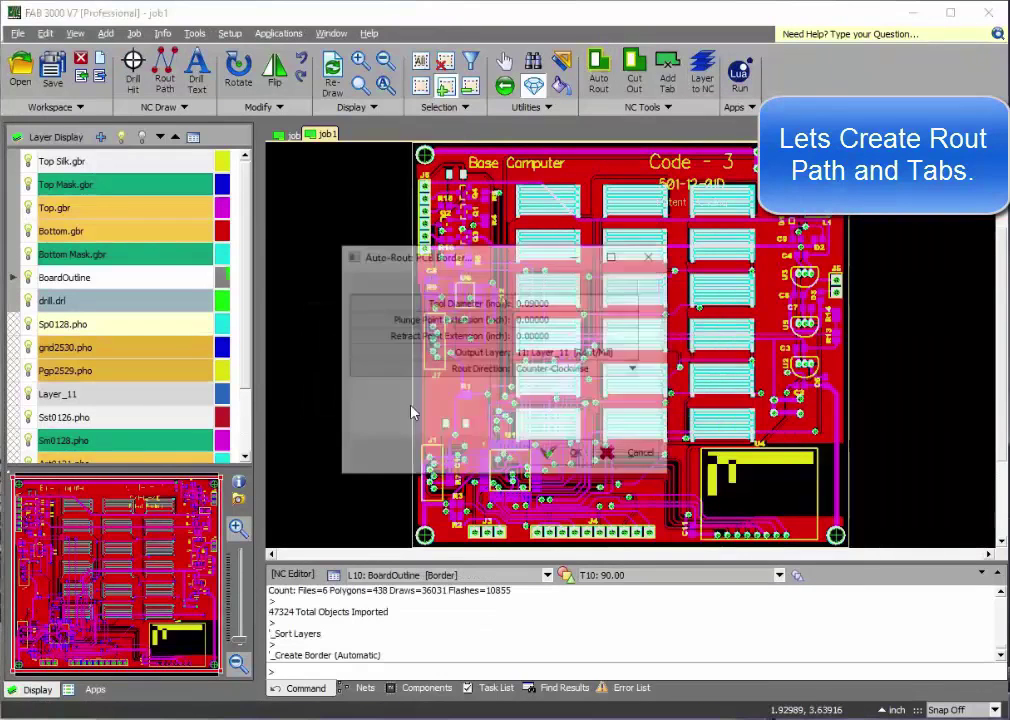
click(574, 456)
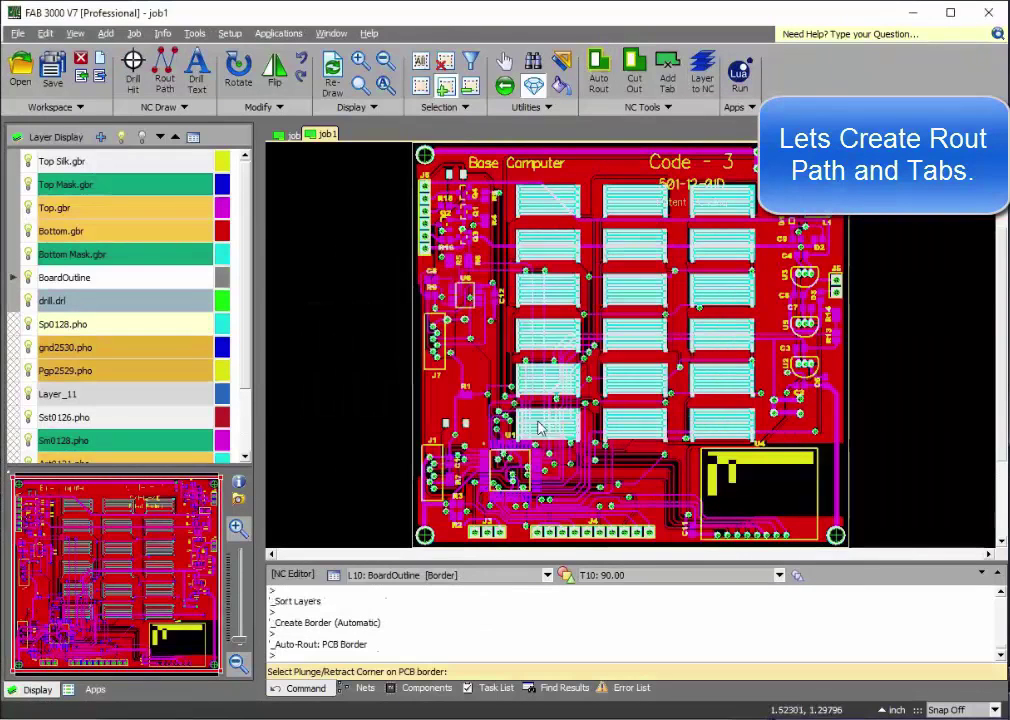
click(410, 167)
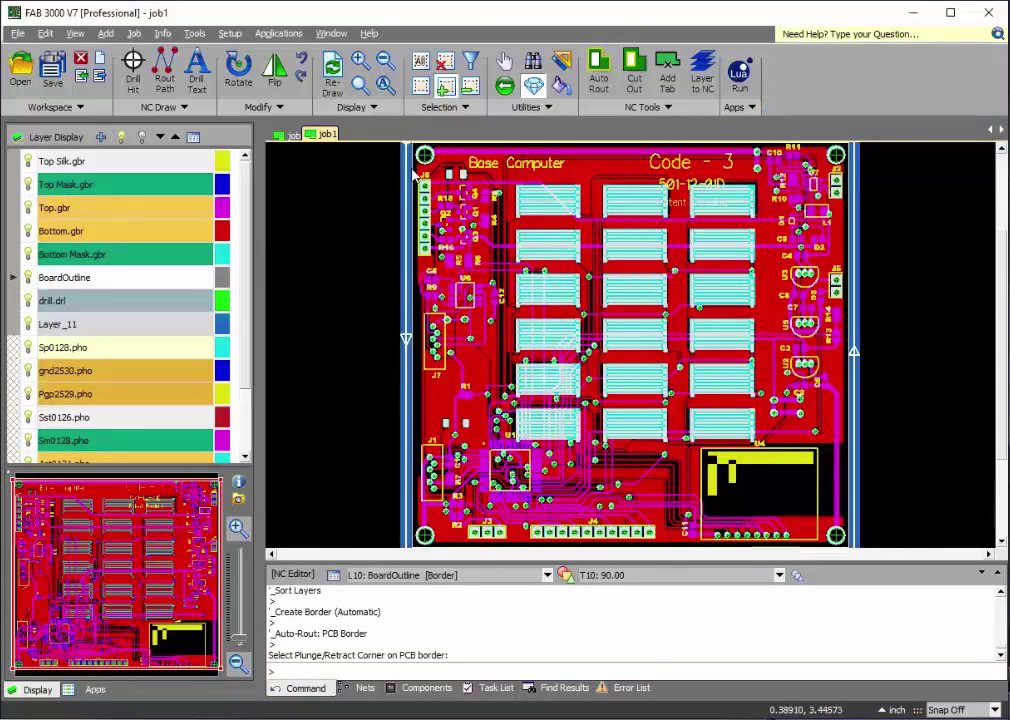
Add two symmetrically placed break-perforated tabs to each of the four sides of job1's rout path
click(667, 72)
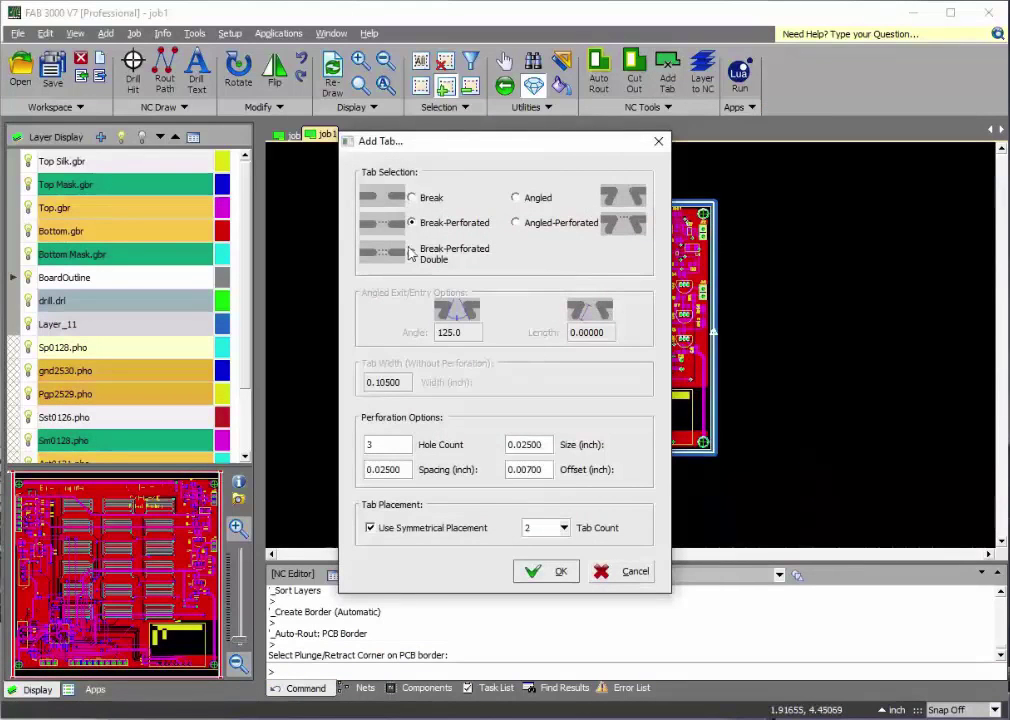
click(558, 578)
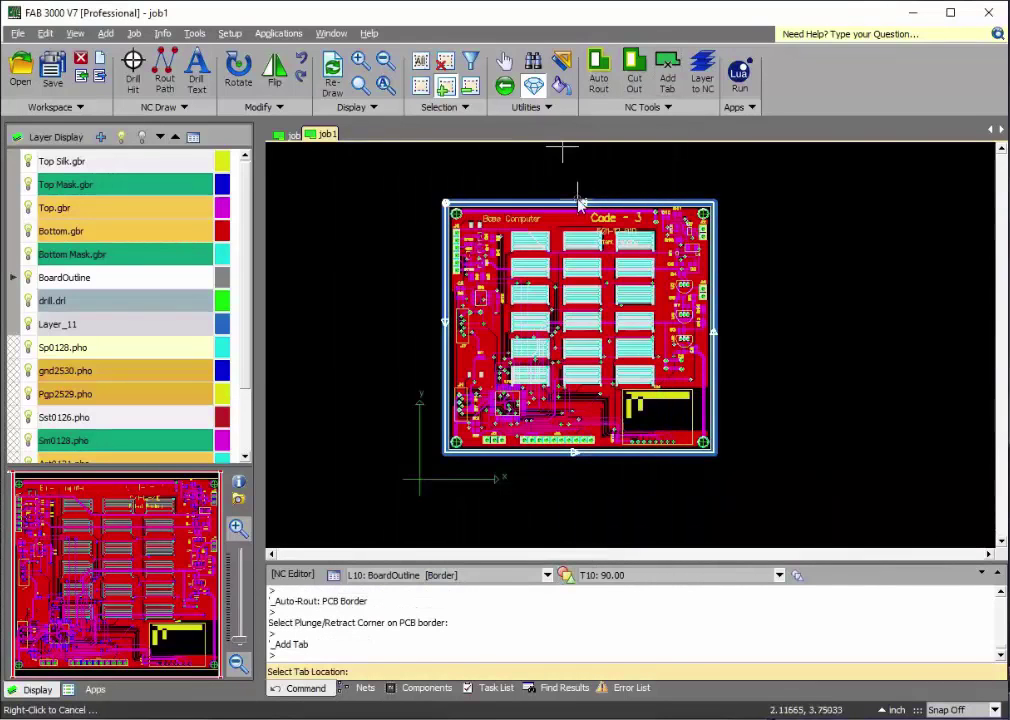
click(579, 204)
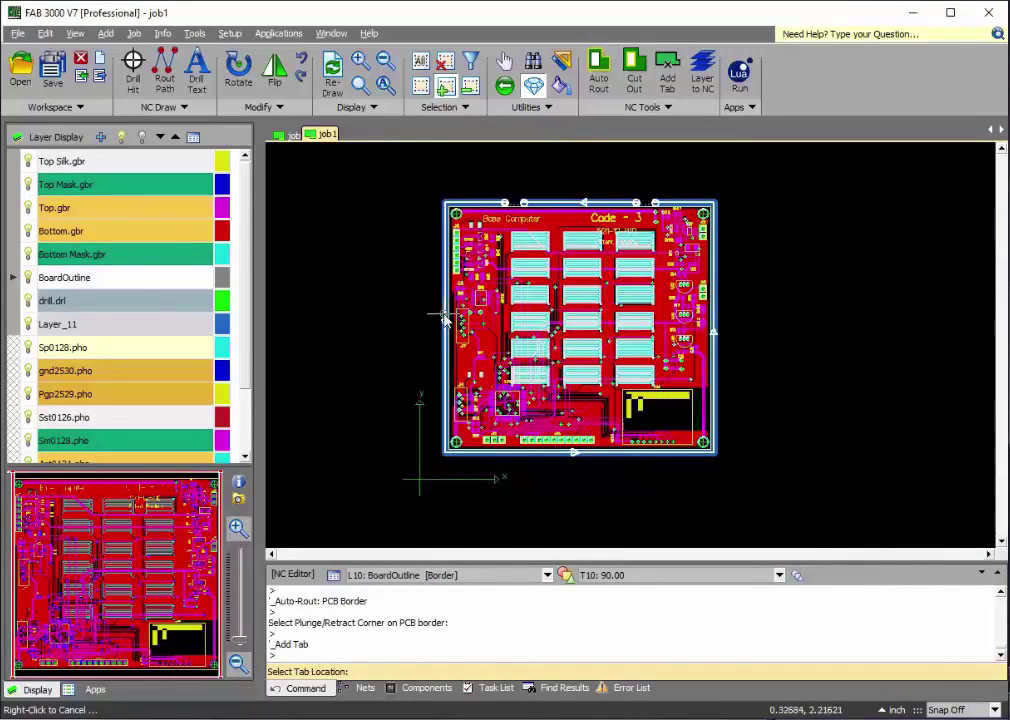
click(443, 314)
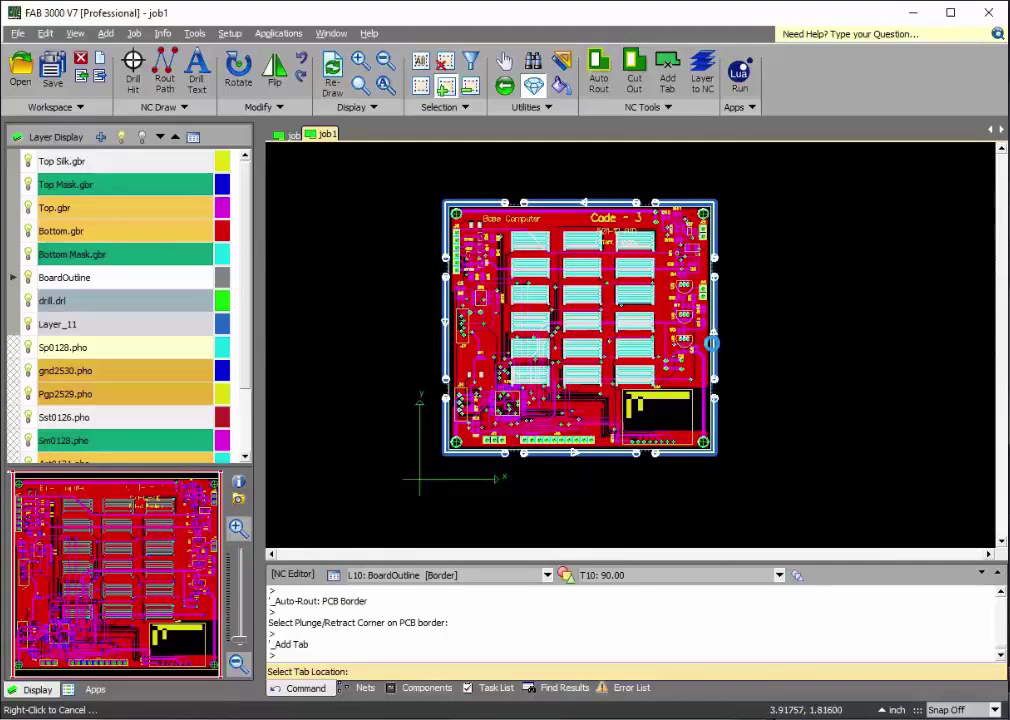
right_click(783, 278)
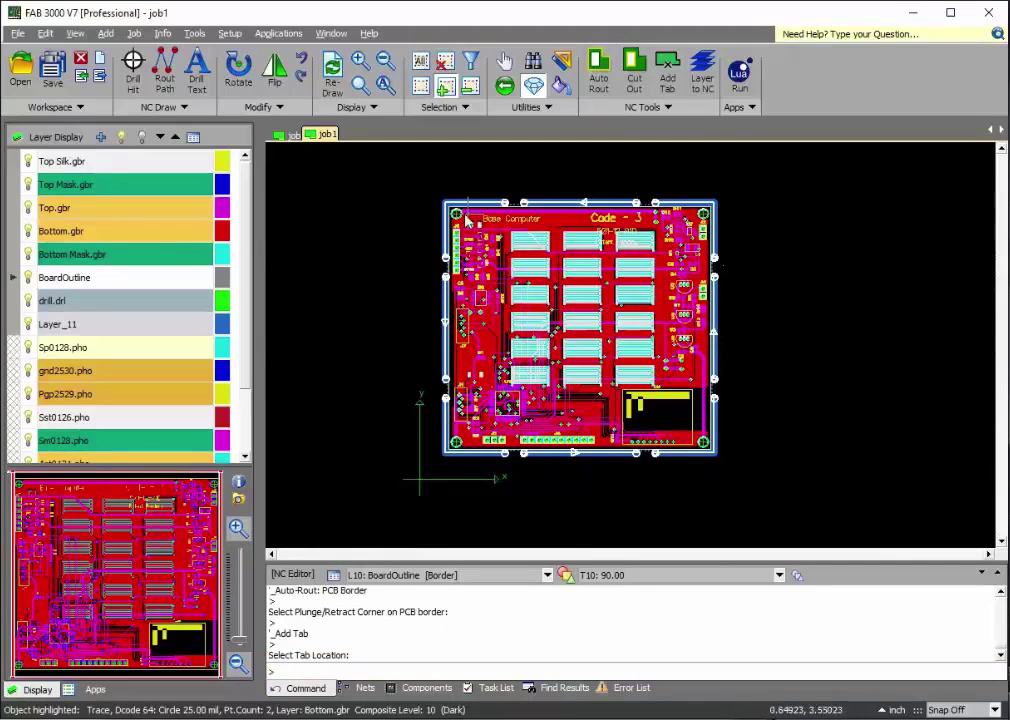
Create a new job named job2 and autoload the Gerber and drill files from the fab-examples\Board4 folder
click(100, 58)
click(118, 77)
click(548, 434)
click(83, 78)
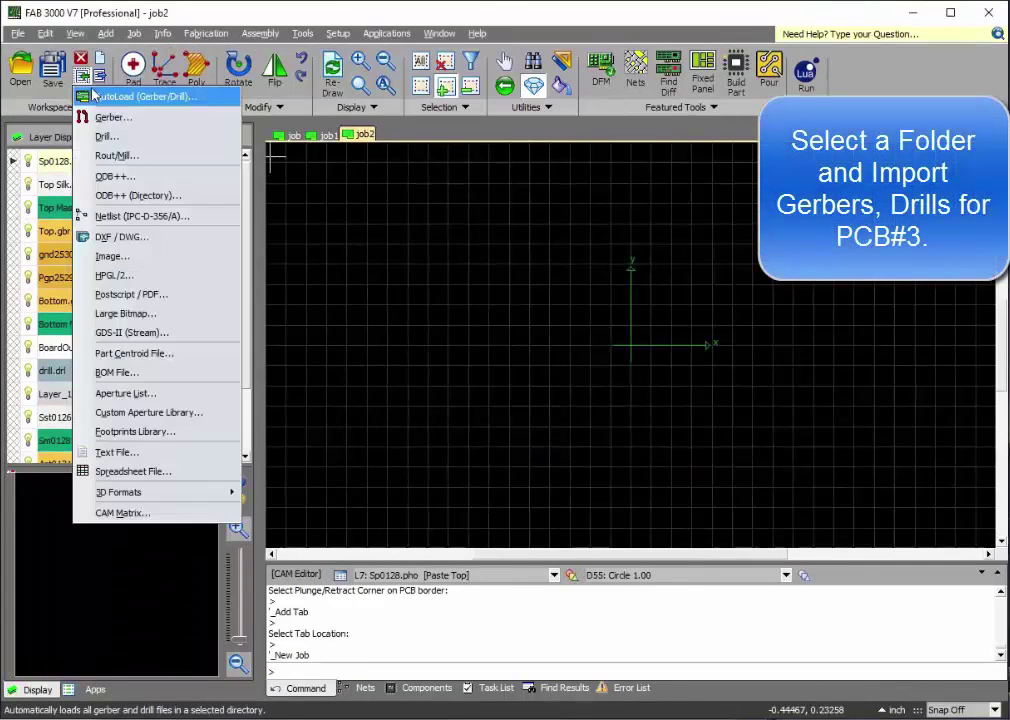
click(97, 97)
scroll(415, 345, down, 1)
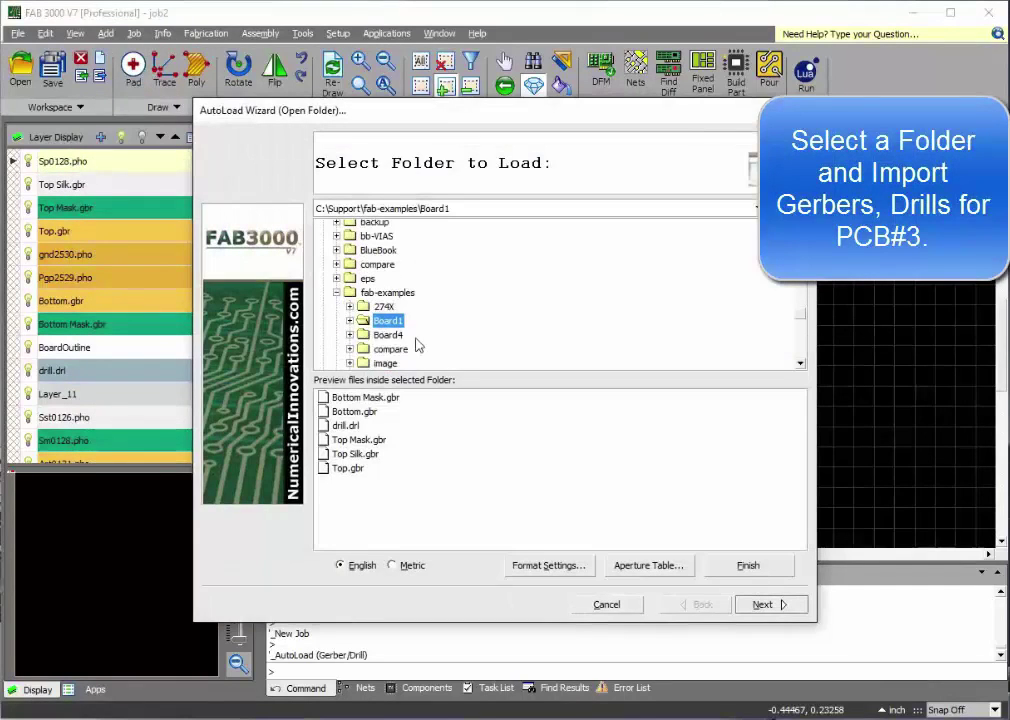
click(388, 336)
click(746, 565)
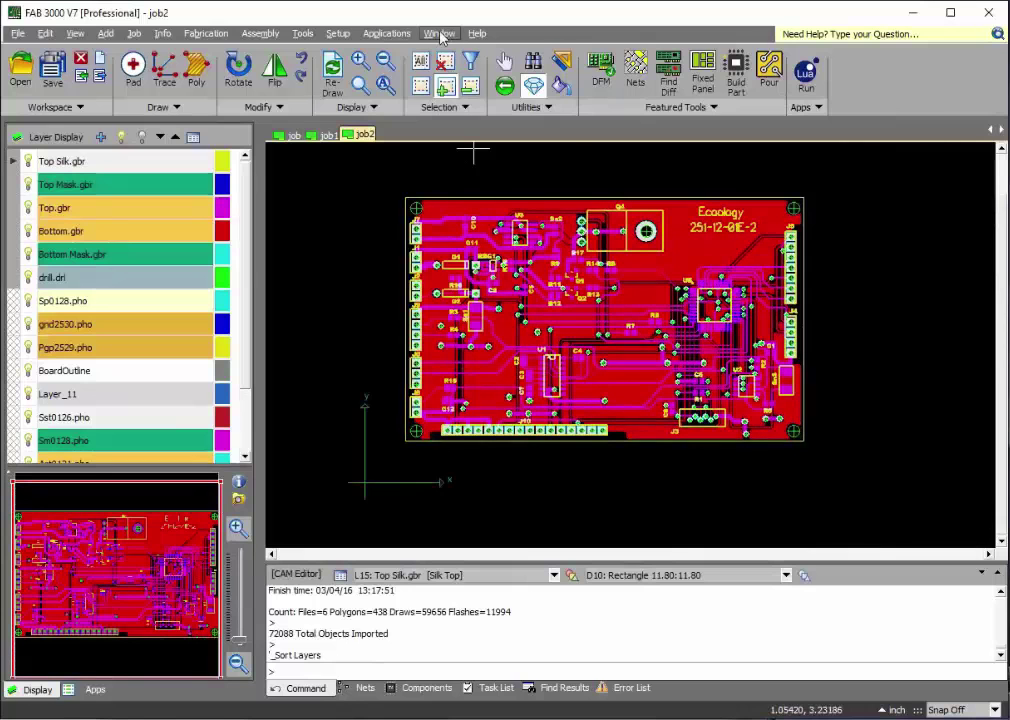
In NC Editor Mode, generate job2's border layer and auto-rout it counter-clockwise with a 0.09 inch tool on Layer_11, plunging at the board's upper-left corner
click(440, 34)
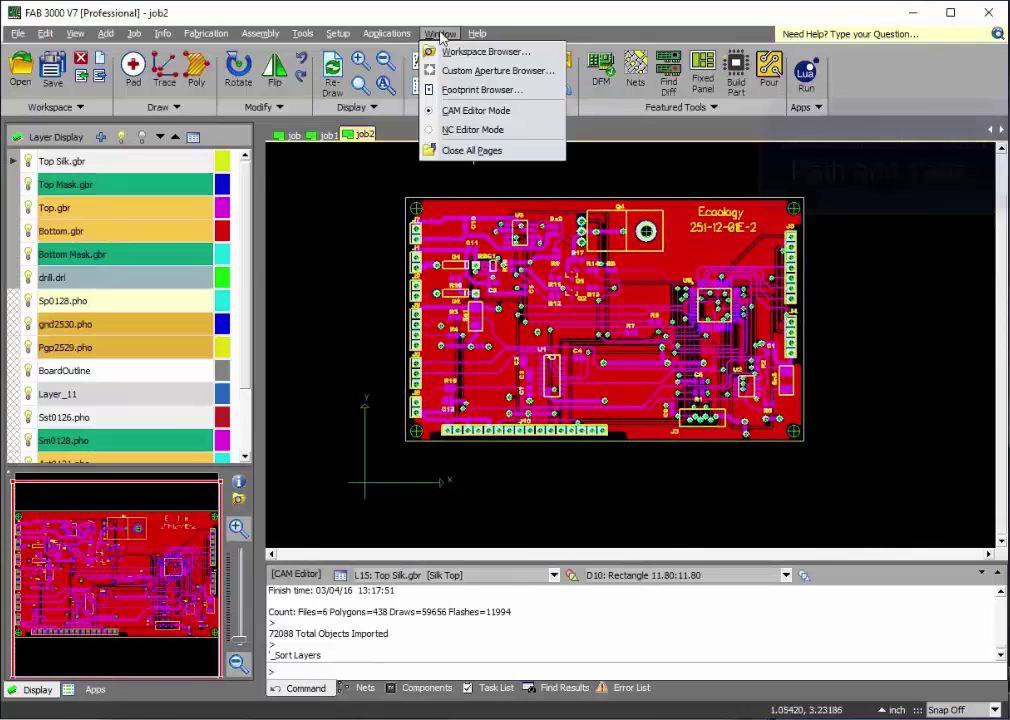
click(455, 129)
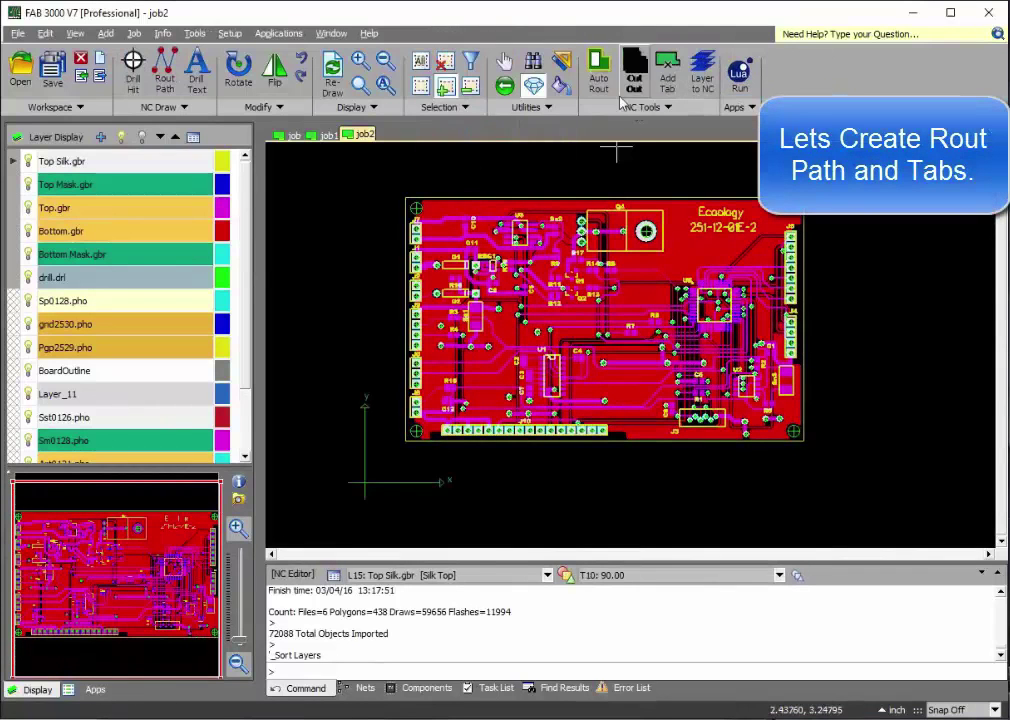
click(598, 68)
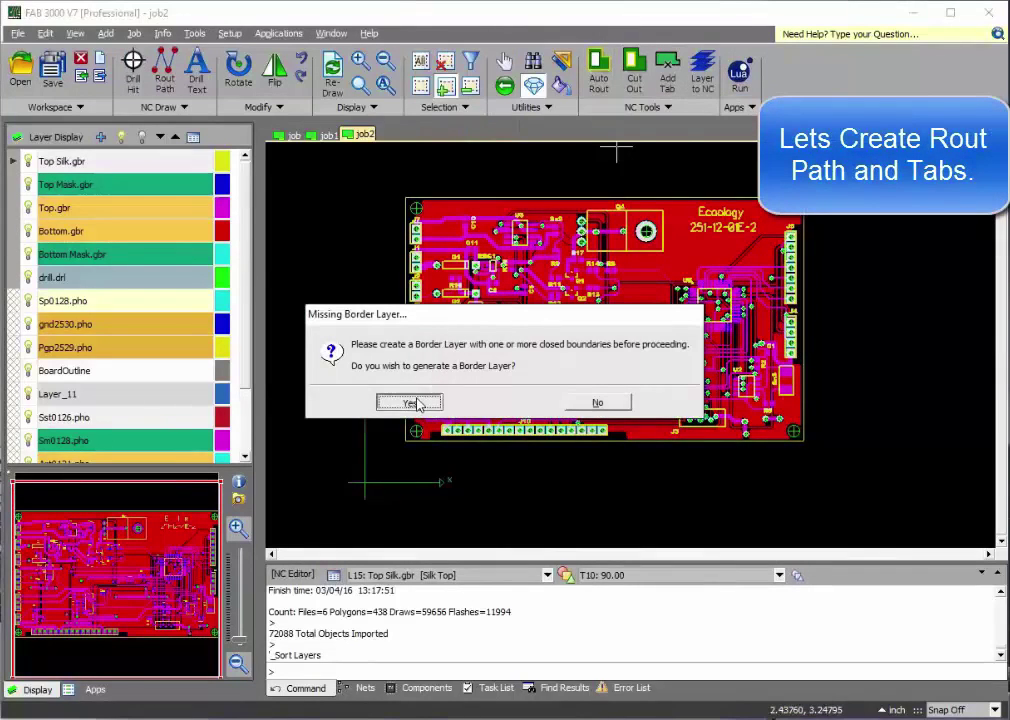
click(416, 400)
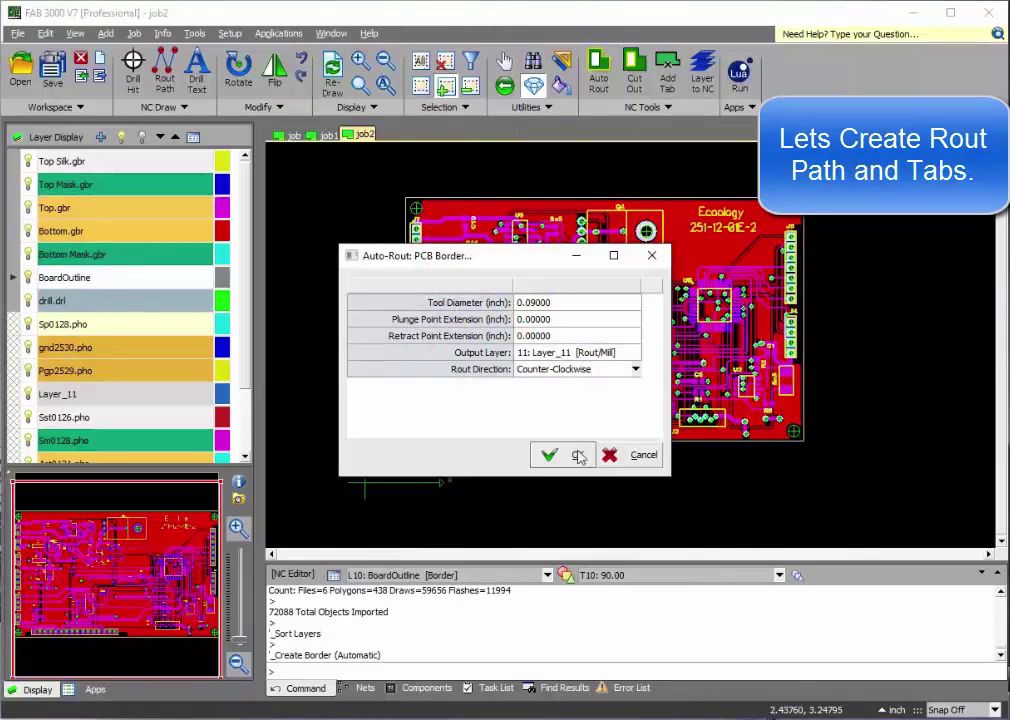
click(574, 457)
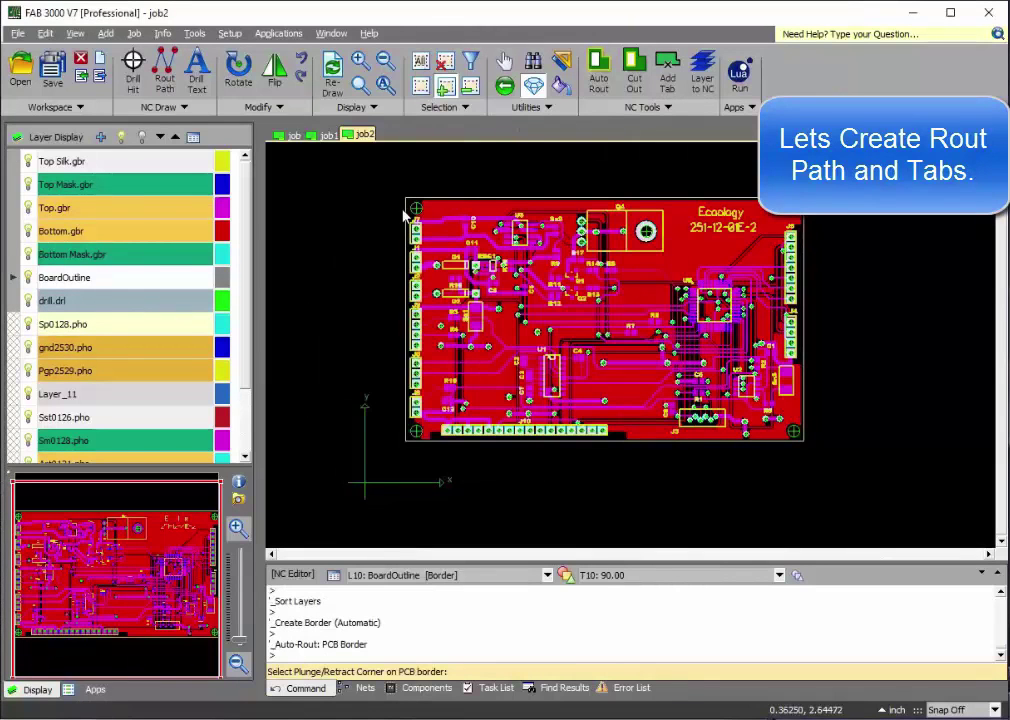
click(407, 209)
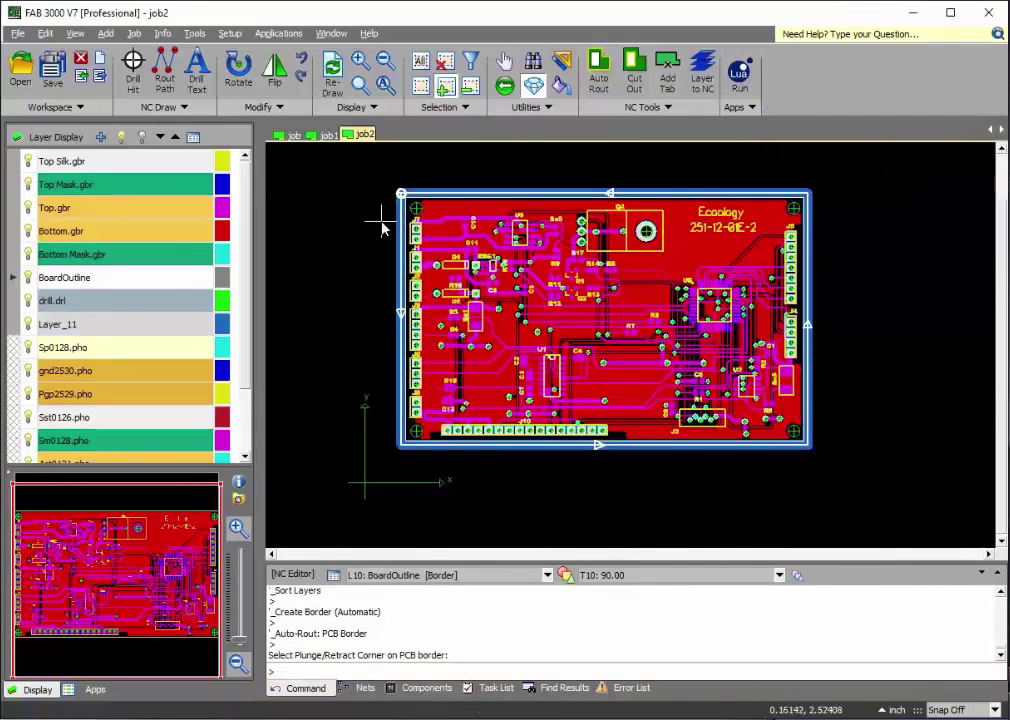
Set the tab count to 1 and add a symmetrically placed break-perforated tab to each side of job2's rout path
click(667, 72)
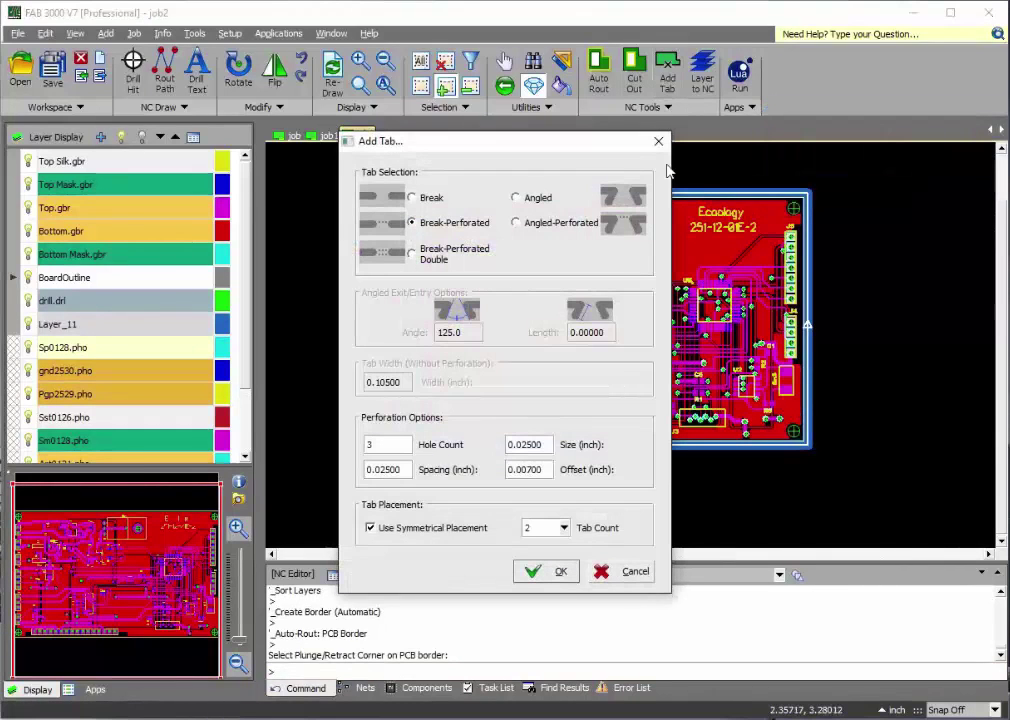
click(565, 528)
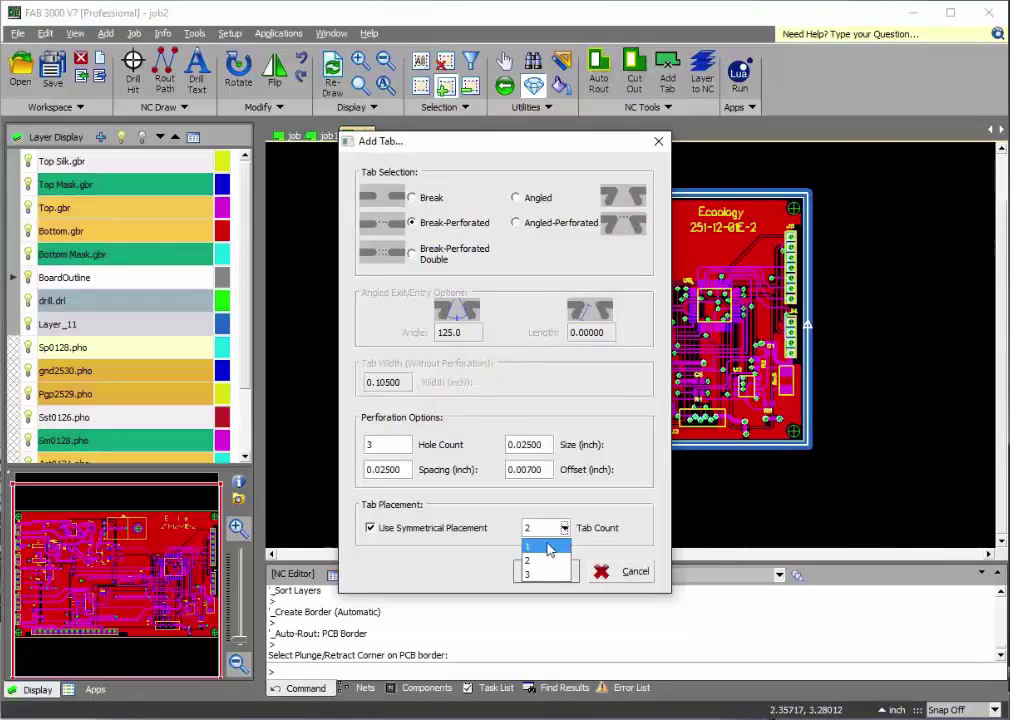
click(540, 546)
click(532, 572)
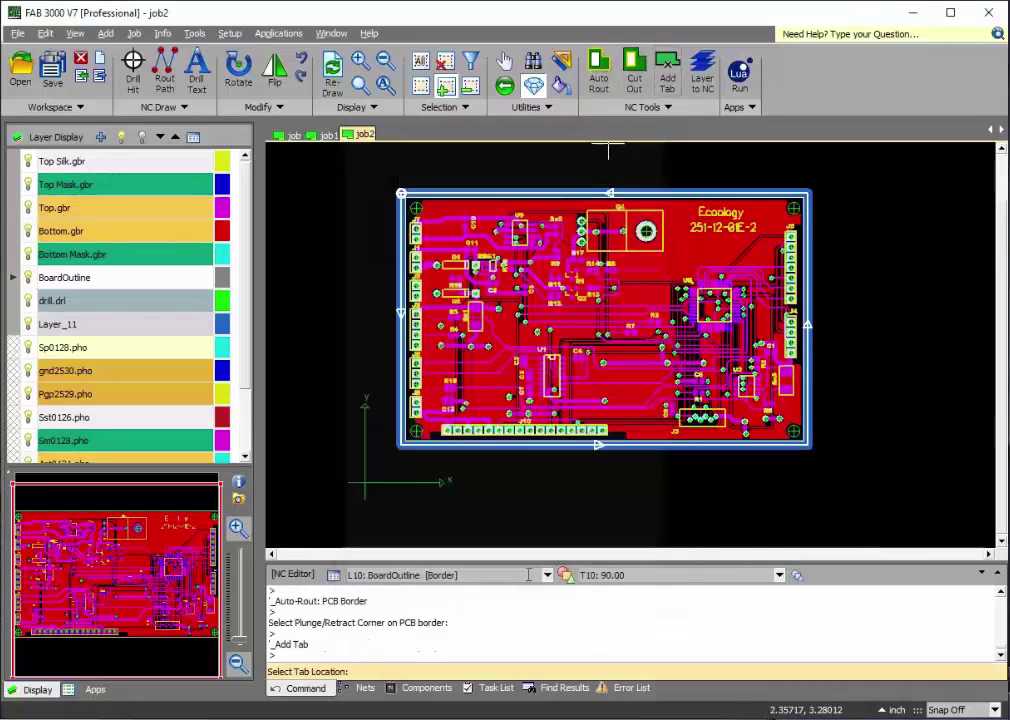
click(400, 320)
click(624, 192)
click(808, 352)
click(597, 446)
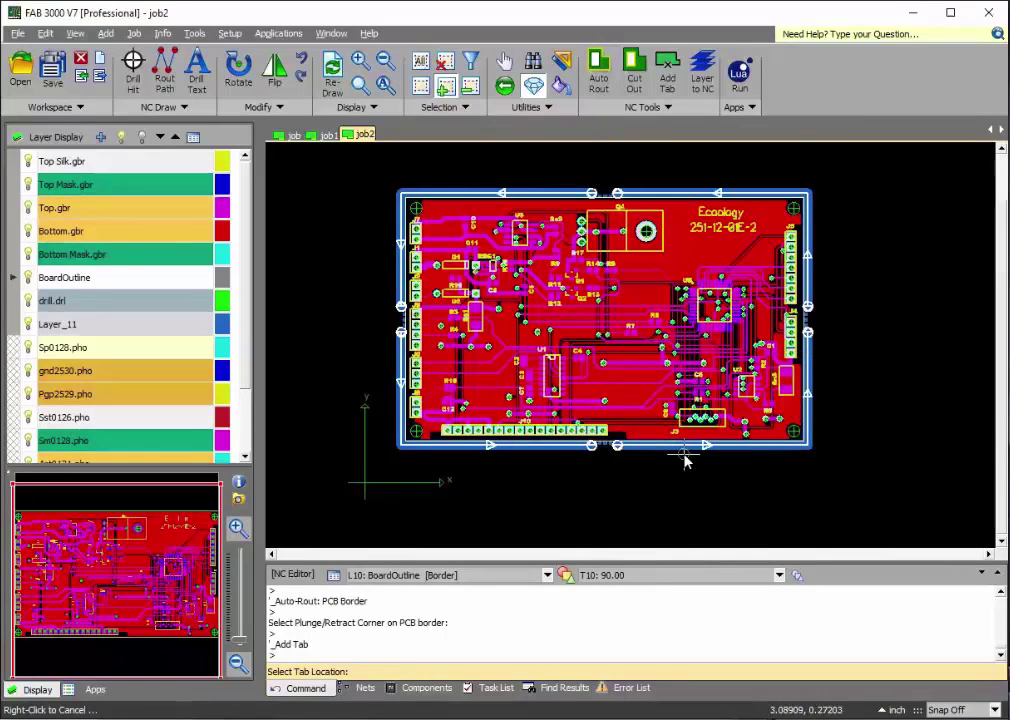
scroll(596, 425, down, 2)
scroll(595, 425, up, 2)
Create a new panel with the Panel 18x24 configuration in inches, reviewing its fiducials, tooling holes and venting settings
click(100, 58)
click(127, 97)
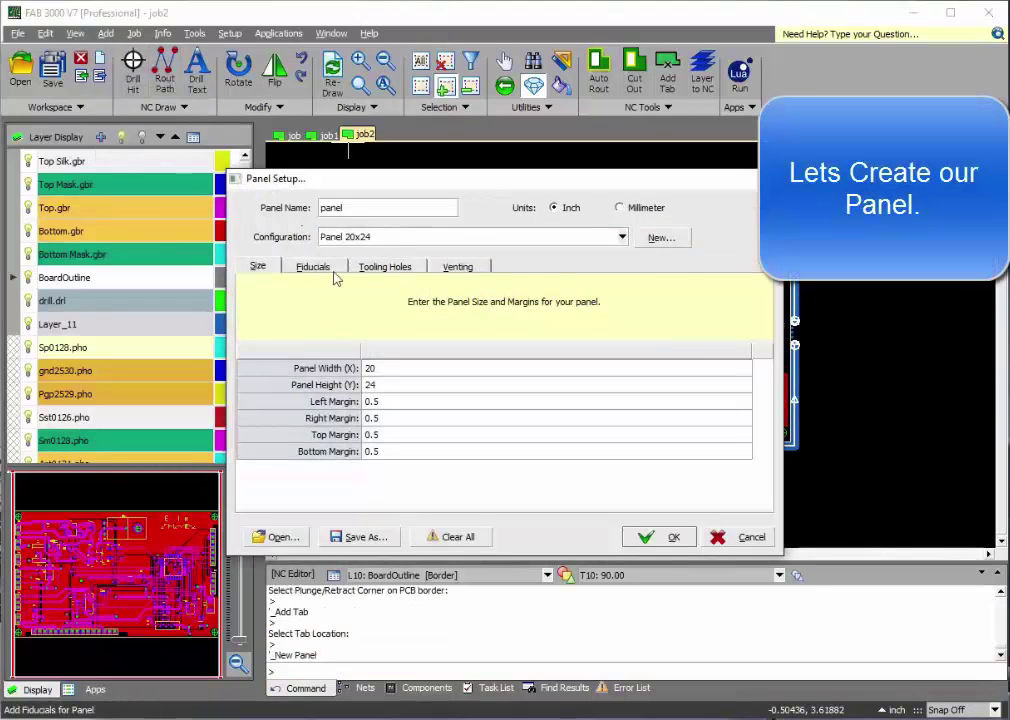
click(623, 238)
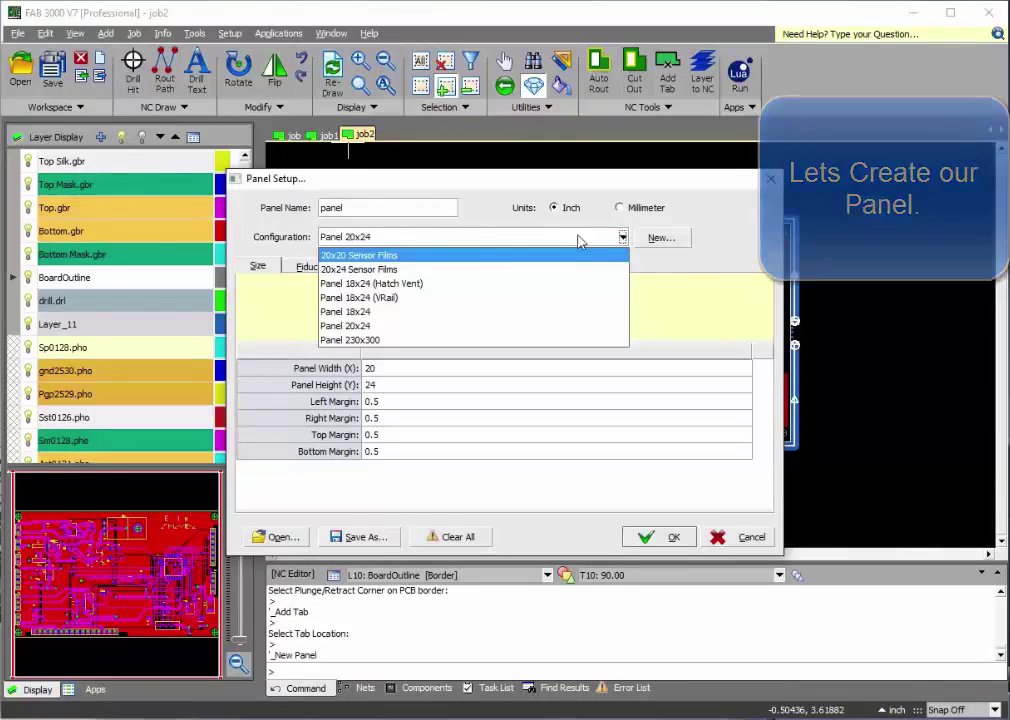
click(435, 312)
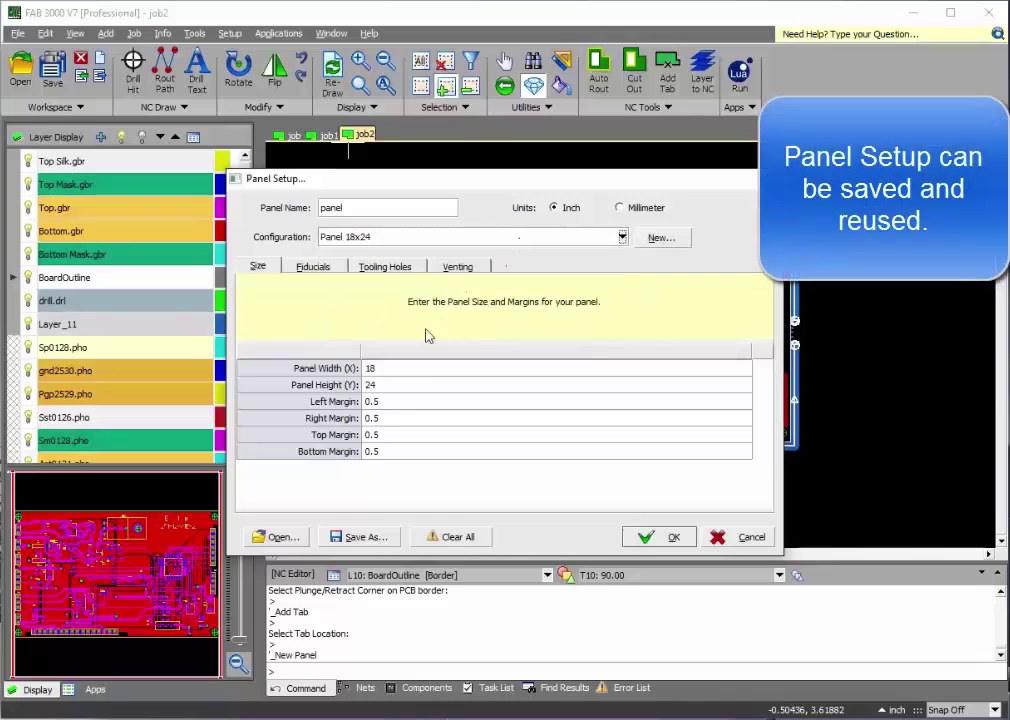
click(312, 266)
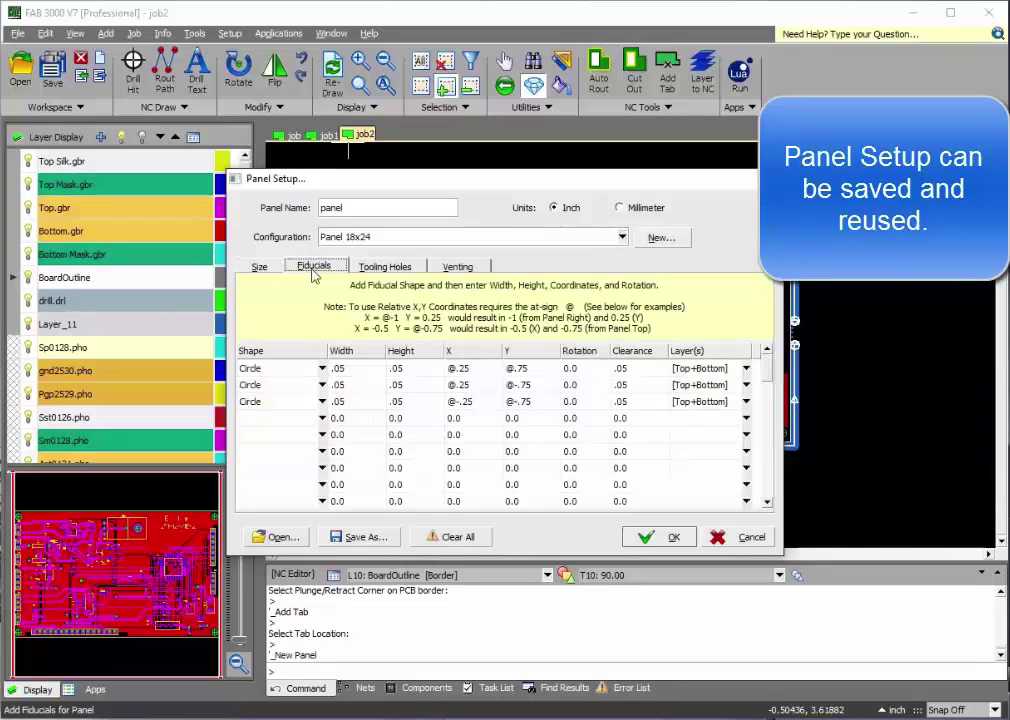
click(385, 266)
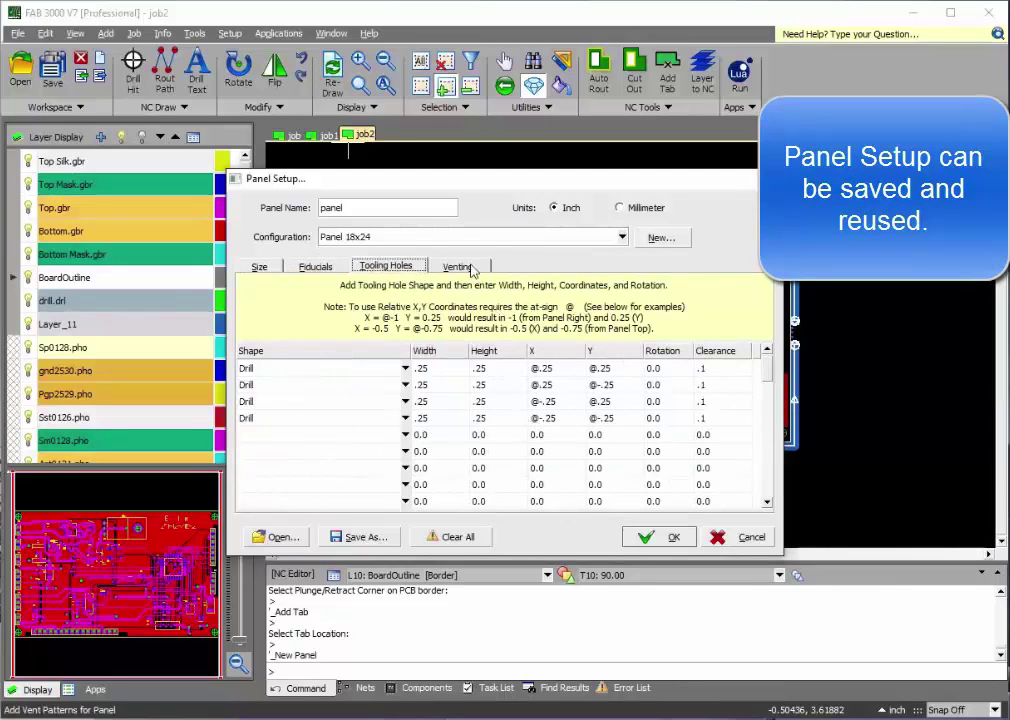
click(458, 266)
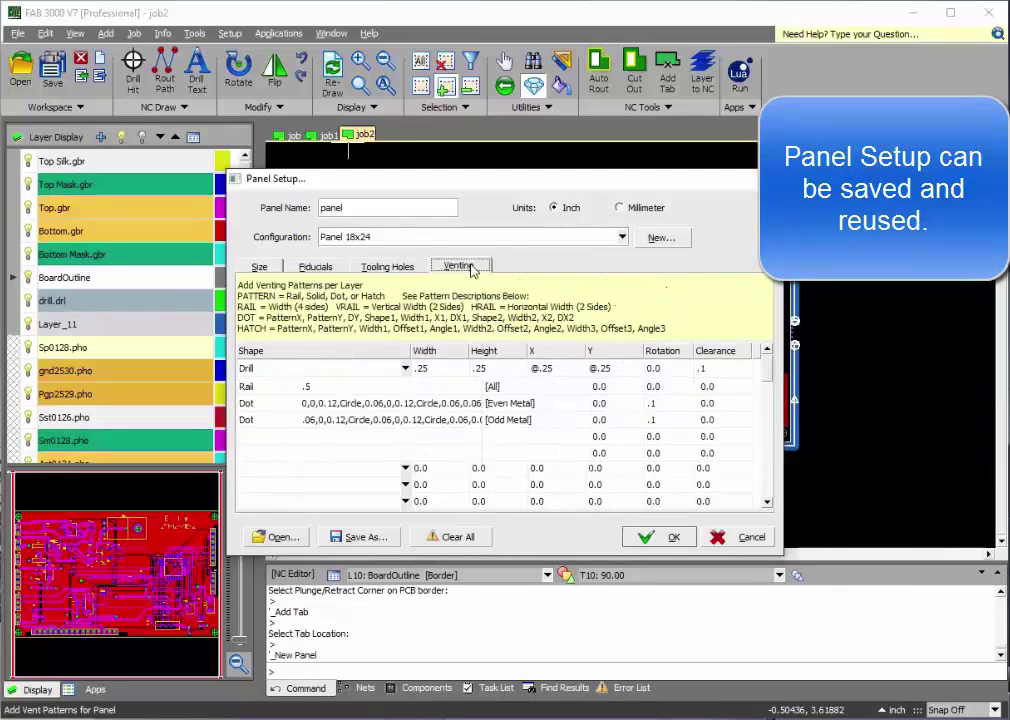
click(658, 538)
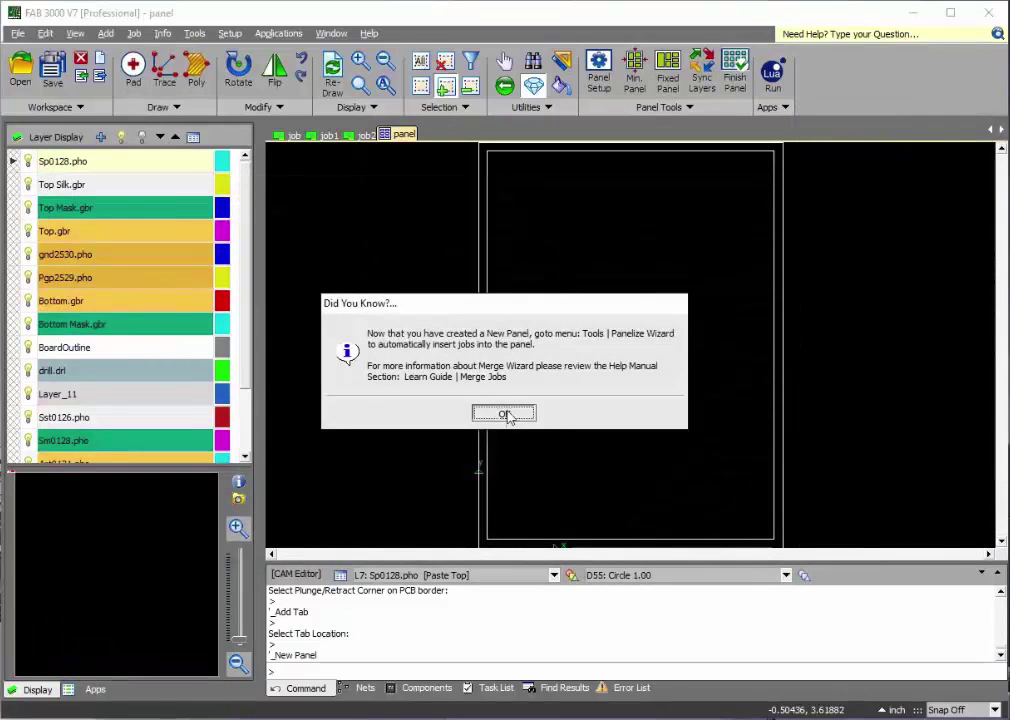
click(505, 414)
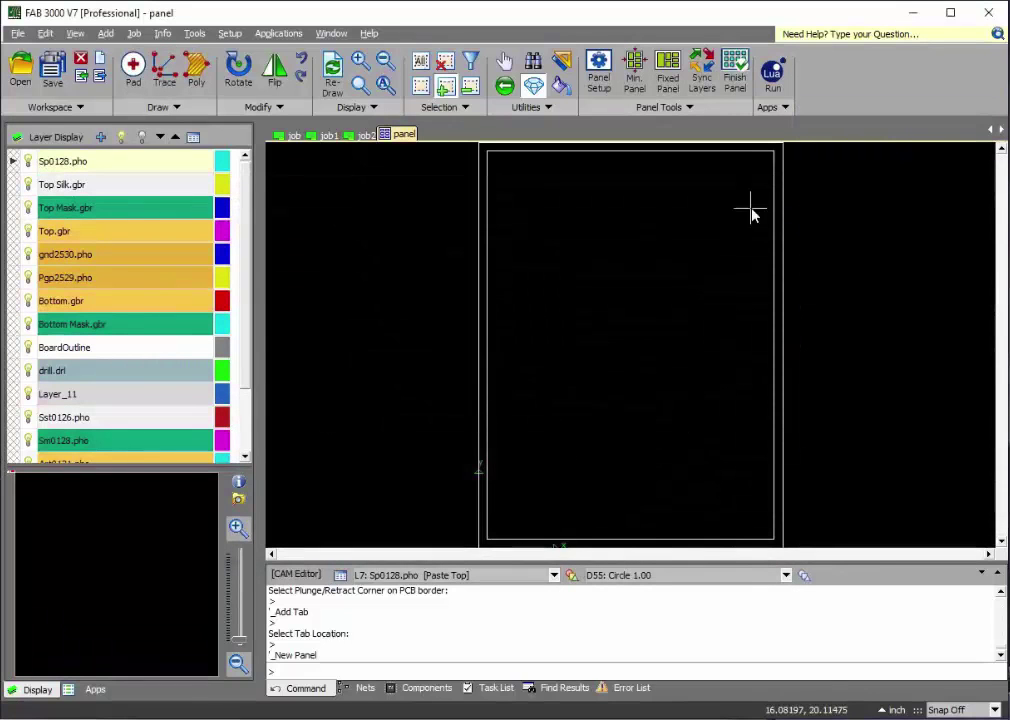
Calculate smallest-size panel layouts for 2 of job, 3 of job1 and 3 of job2 with 0.3 inch job spacing and no extra options
click(636, 72)
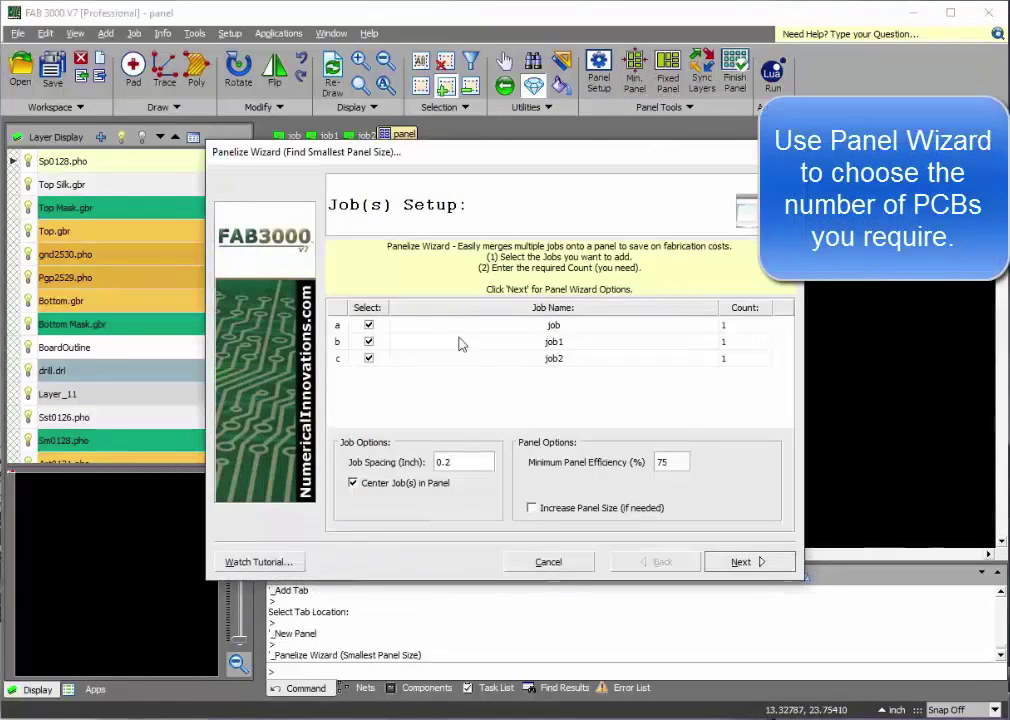
click(751, 329)
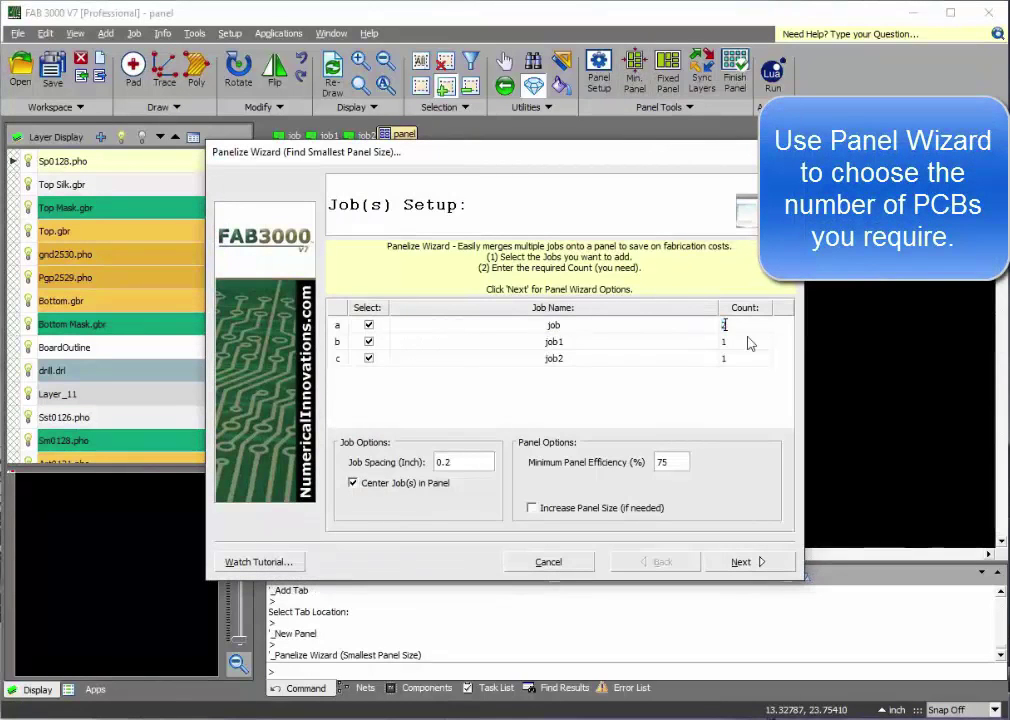
text(3)
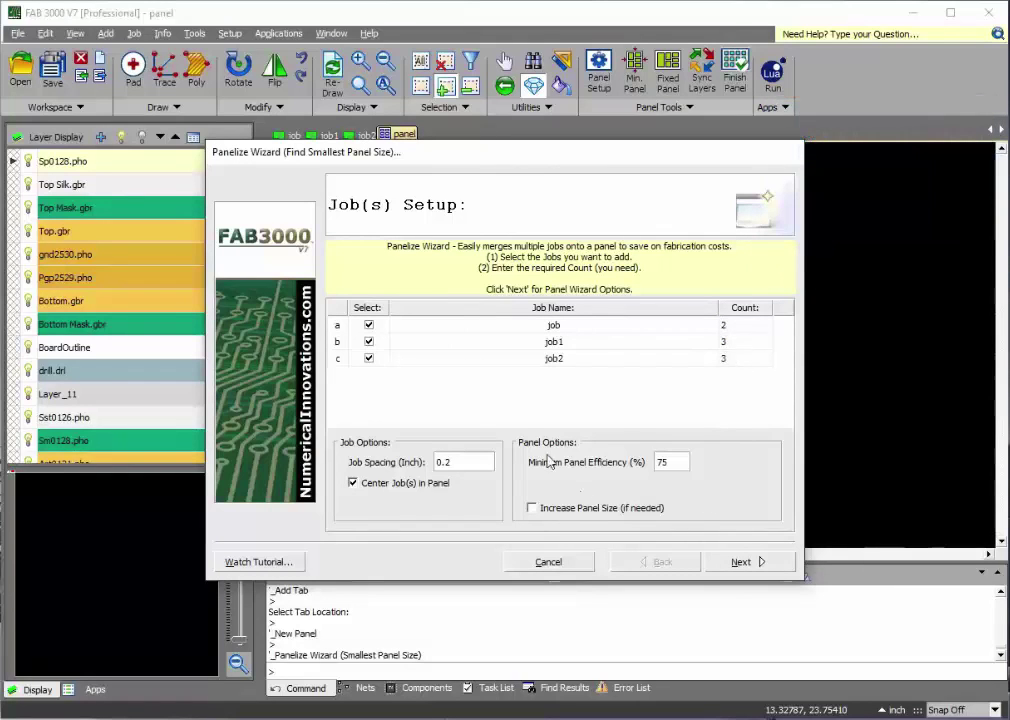
click(760, 564)
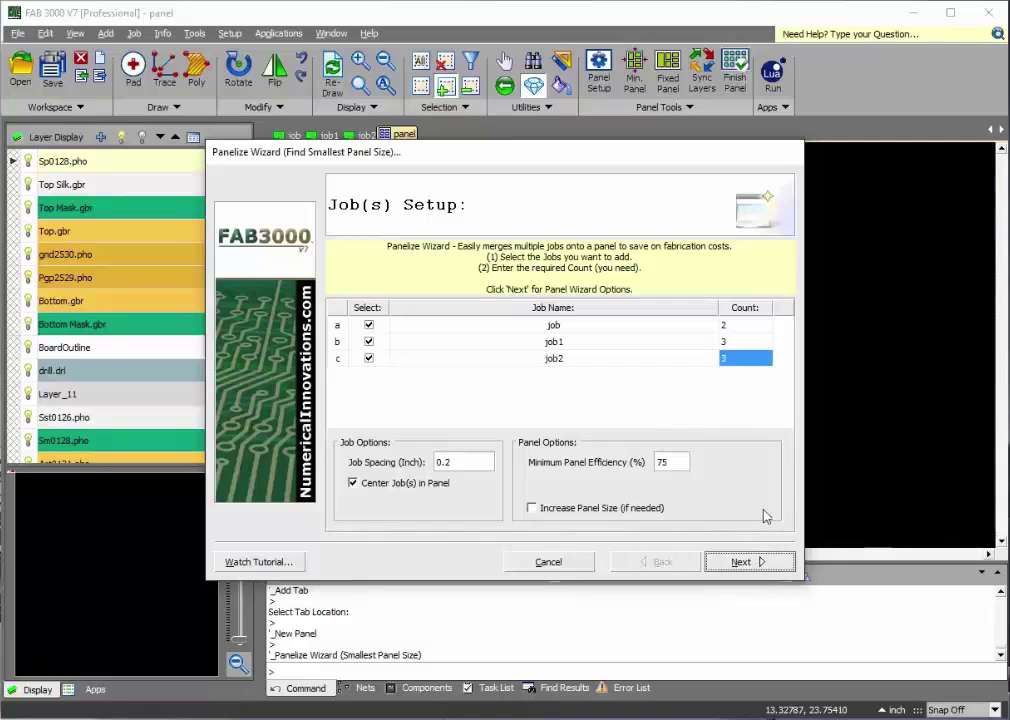
click(448, 461)
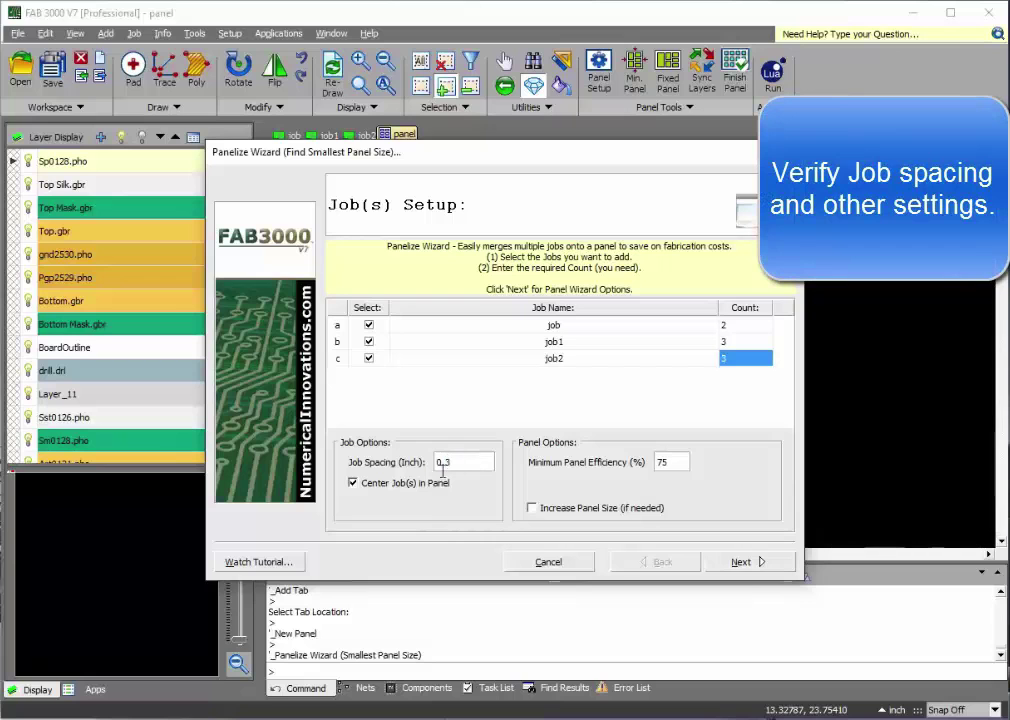
click(748, 562)
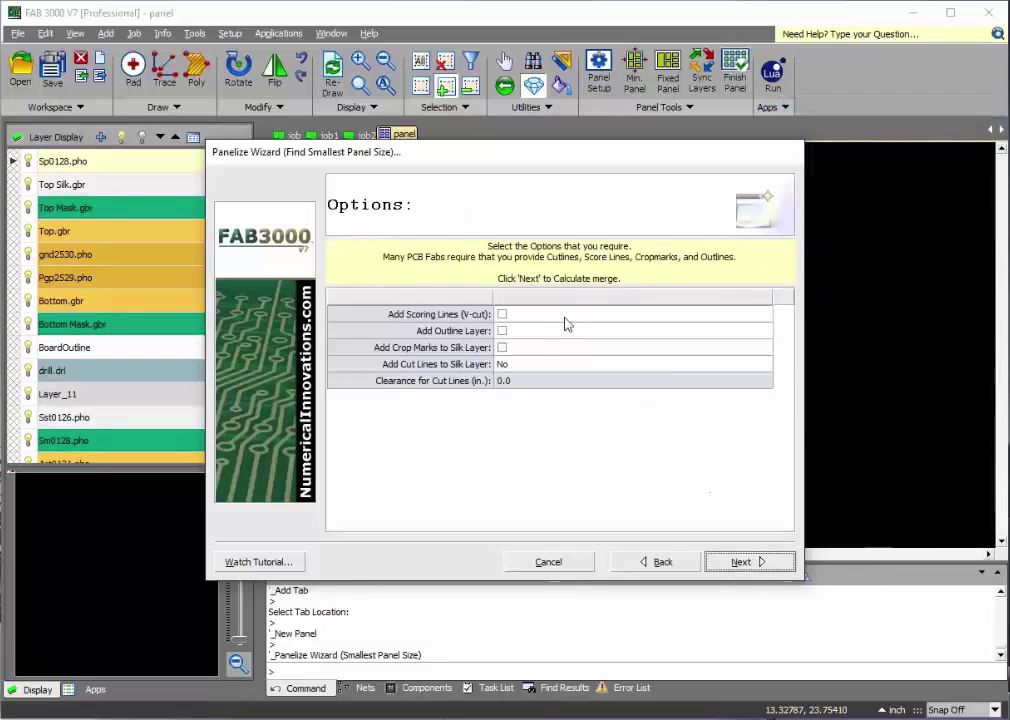
click(750, 562)
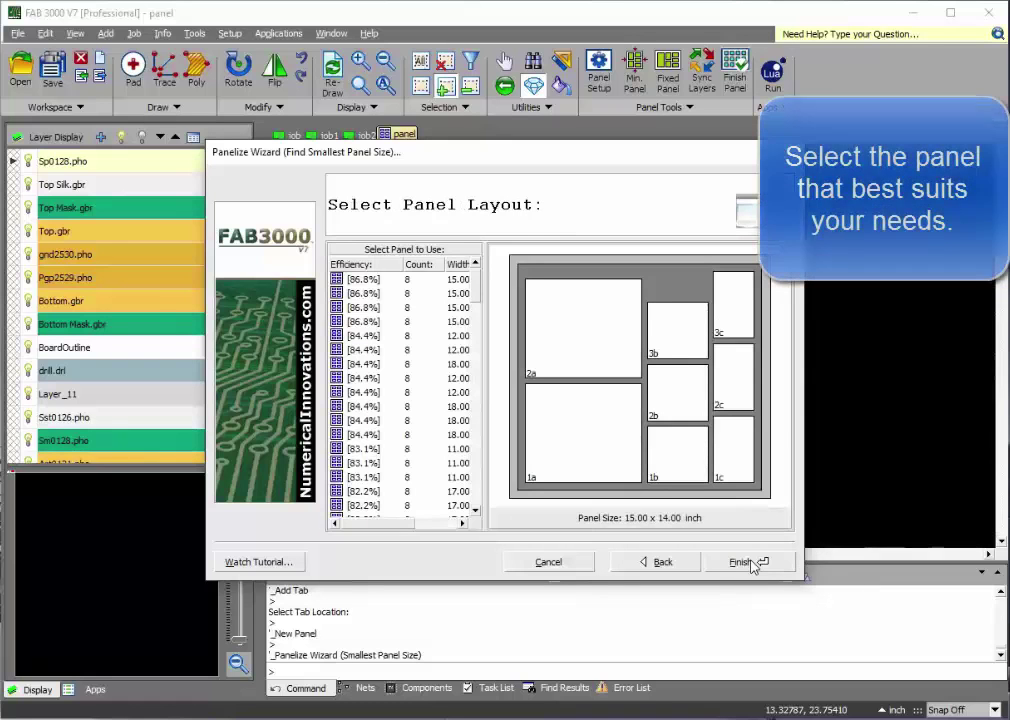
Compare the calculated panel layouts and build the panel with the first 86.8% efficiency layout, sized 15 x 14 inches
click(403, 295)
click(410, 363)
click(416, 434)
scroll(416, 434, down, 2)
click(416, 434)
scroll(416, 434, down, 4)
click(417, 436)
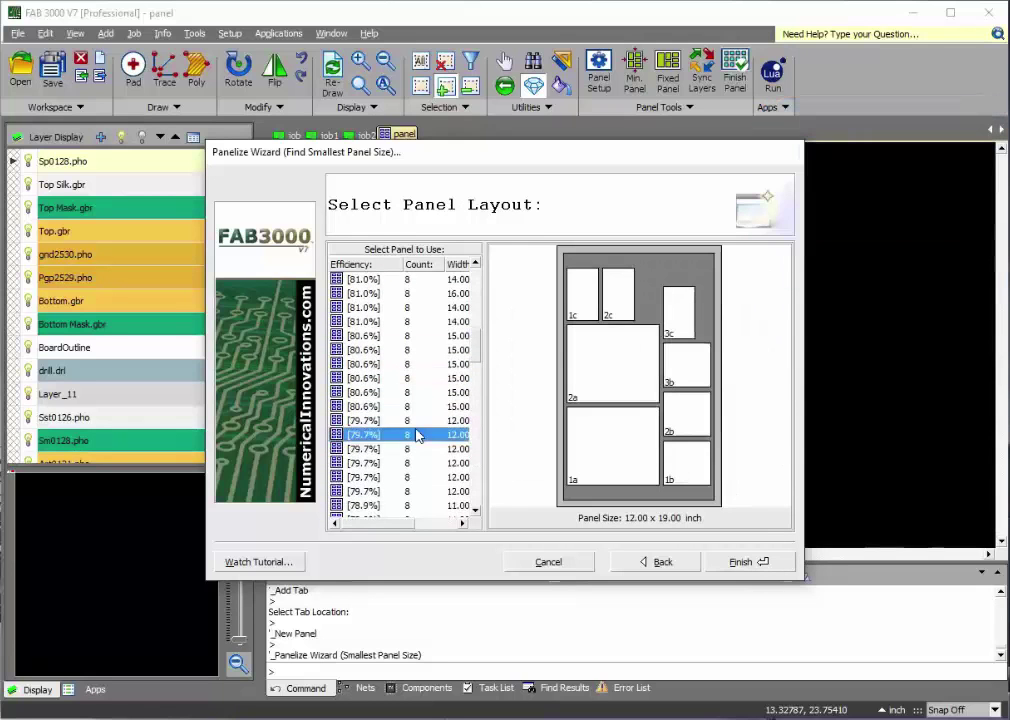
scroll(415, 428, up, 6)
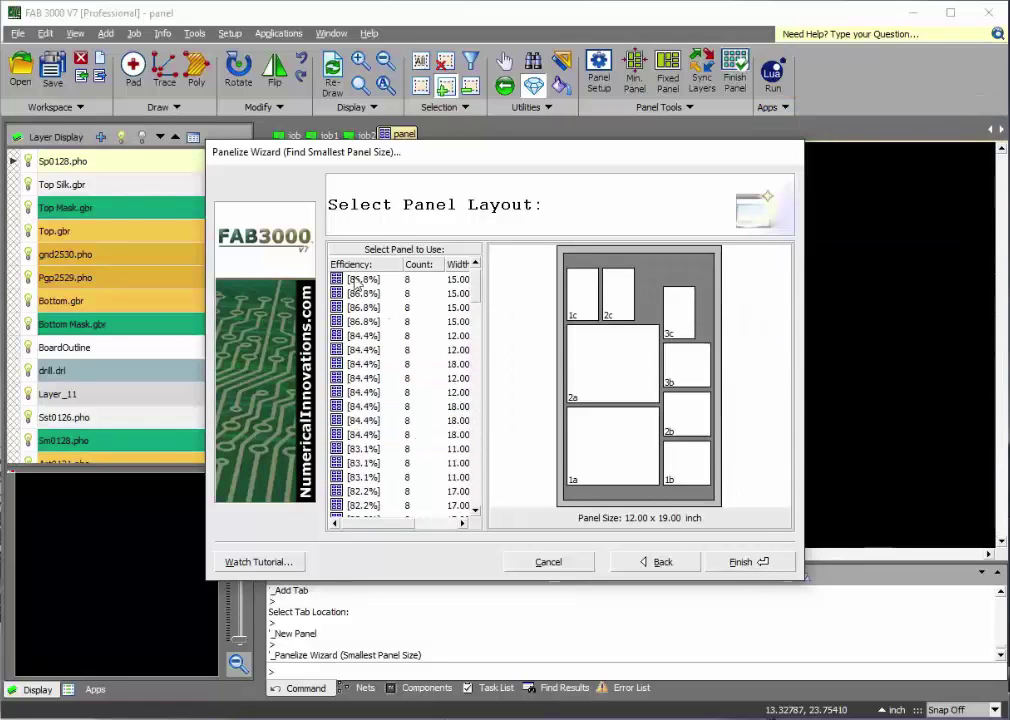
click(352, 282)
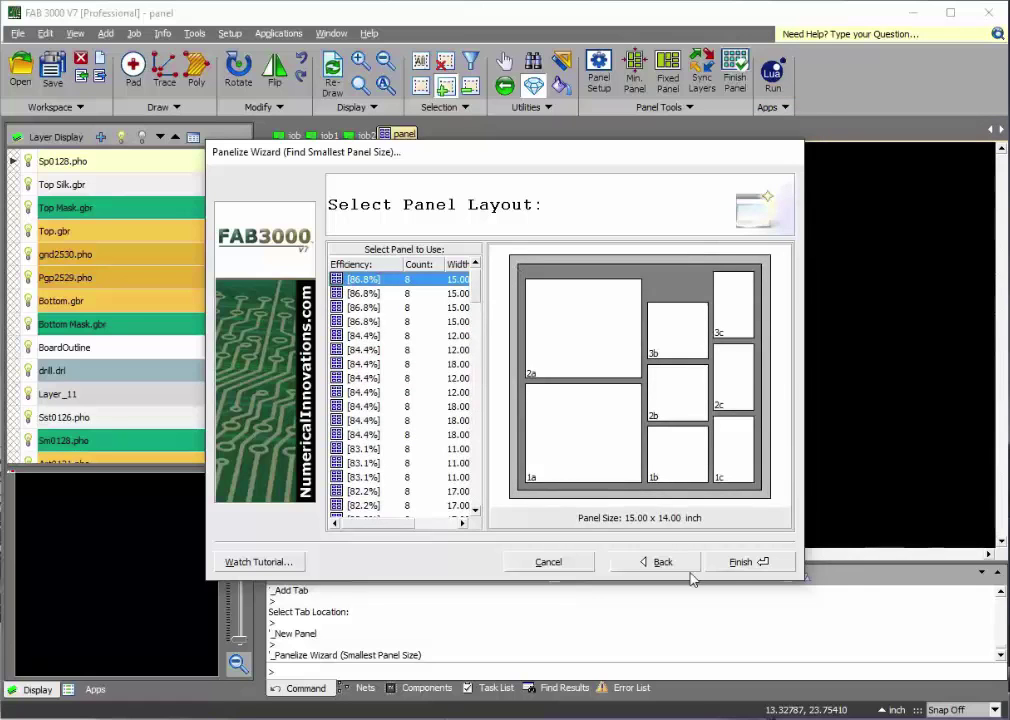
click(741, 562)
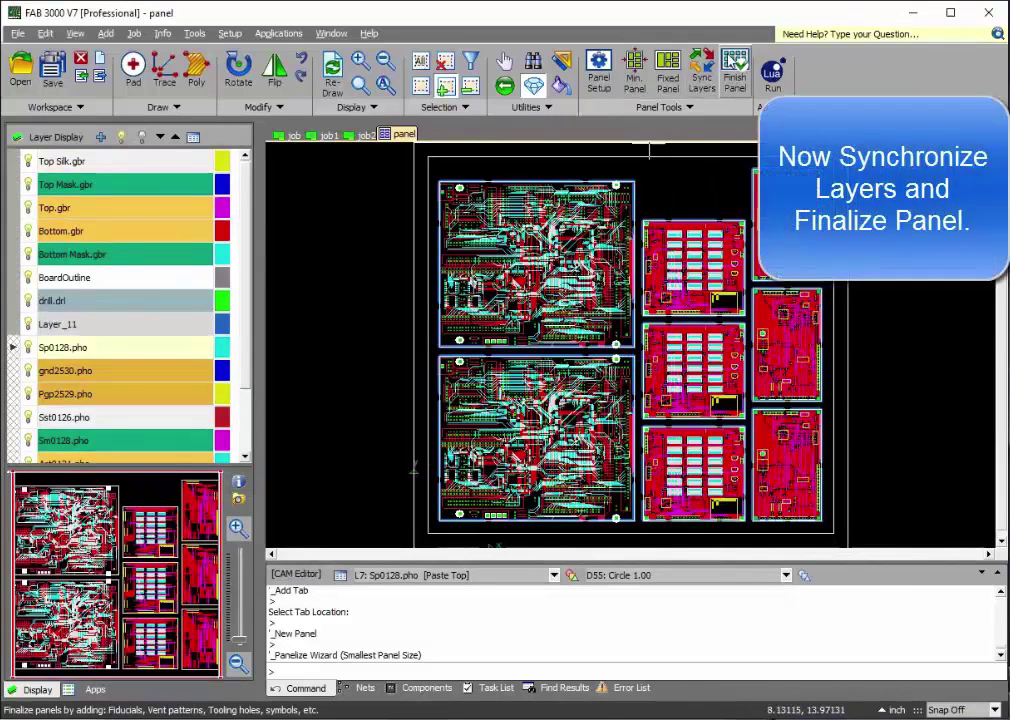
Finish the panel, synchronizing the layers of all jobs with their existing layer types and the default synchronized layer names
click(735, 64)
click(427, 403)
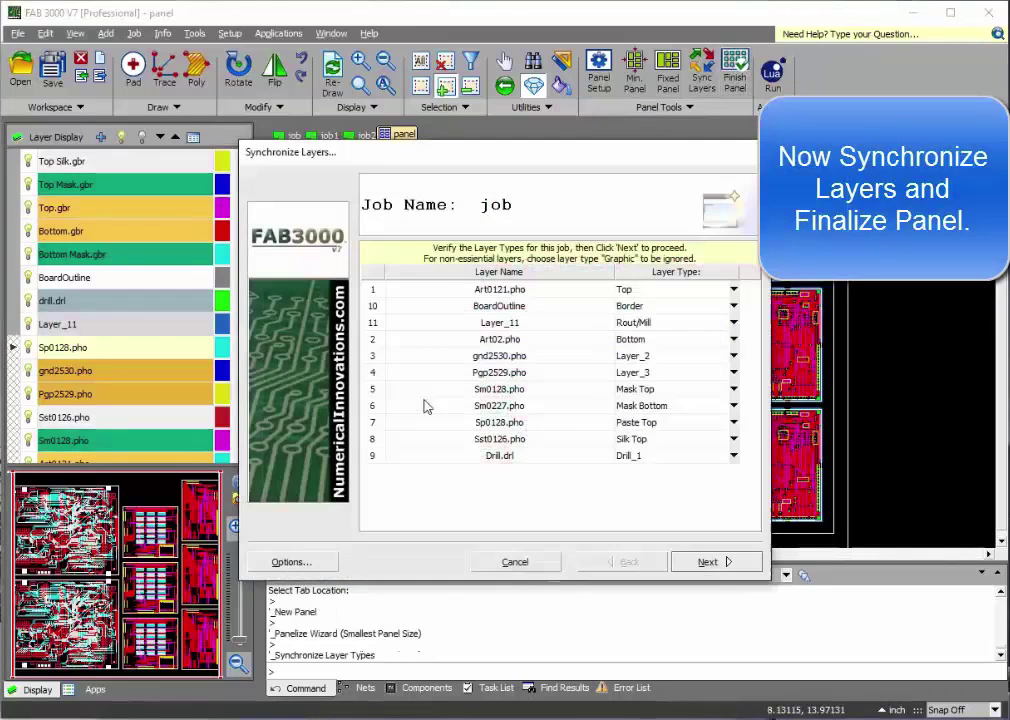
click(707, 563)
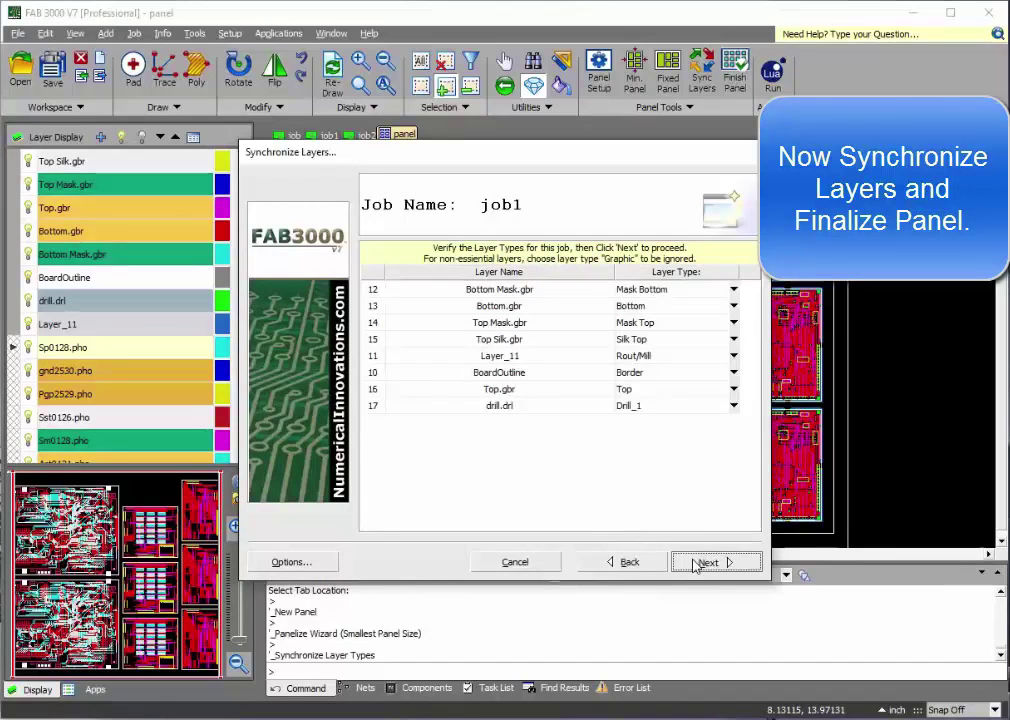
click(707, 563)
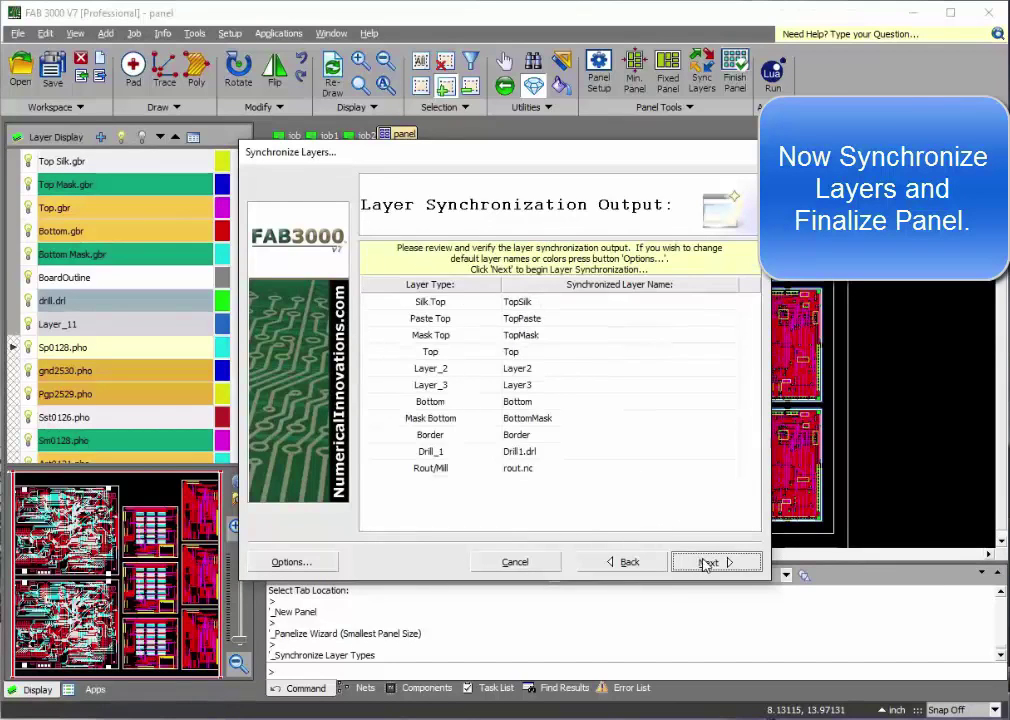
click(707, 563)
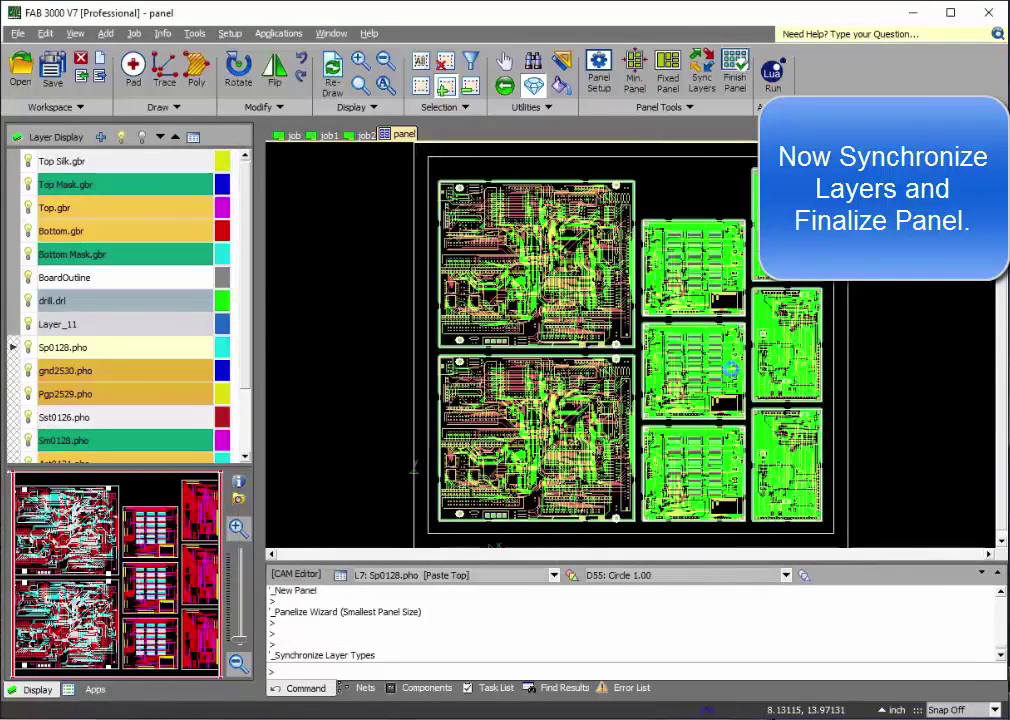
Make all panel layers visible, inspect the gap between the two large boards, and hide the rout.nc layer
scroll(456, 165, up, 4)
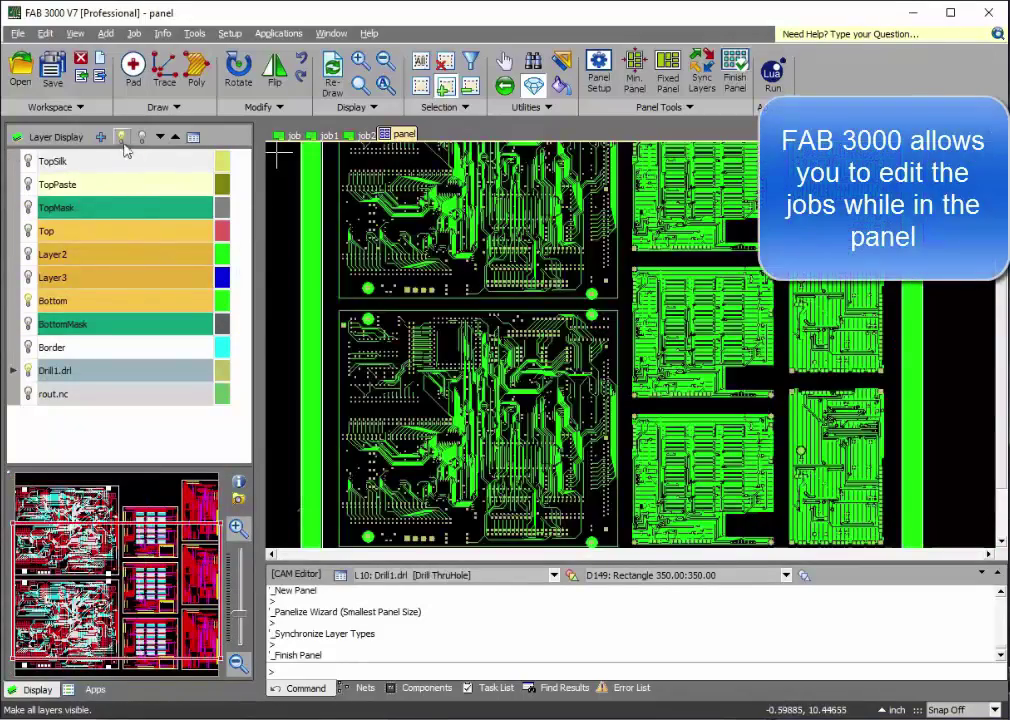
click(120, 136)
scroll(484, 234, down, 3)
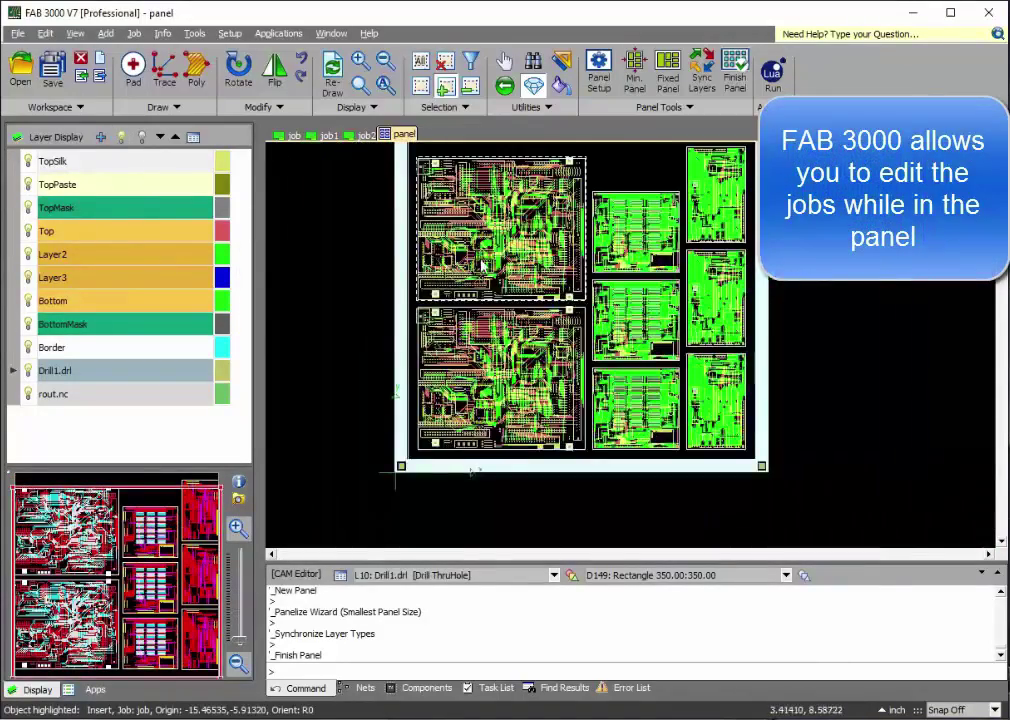
scroll(380, 324, up, 6)
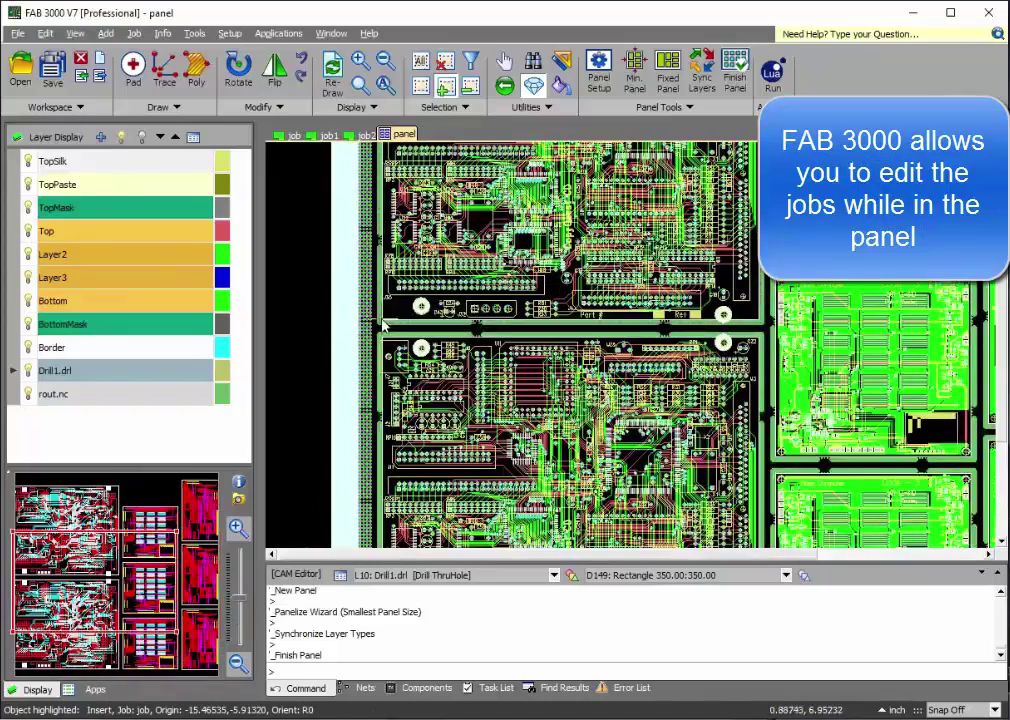
scroll(414, 296, up, 2)
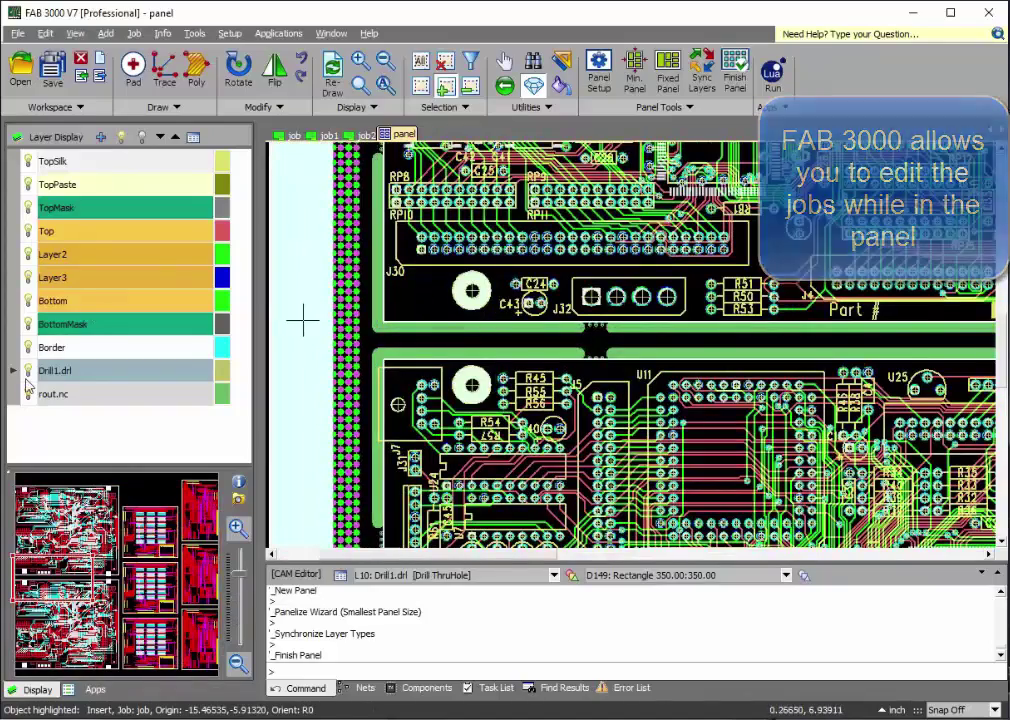
click(380, 330)
scroll(540, 315, down, 3)
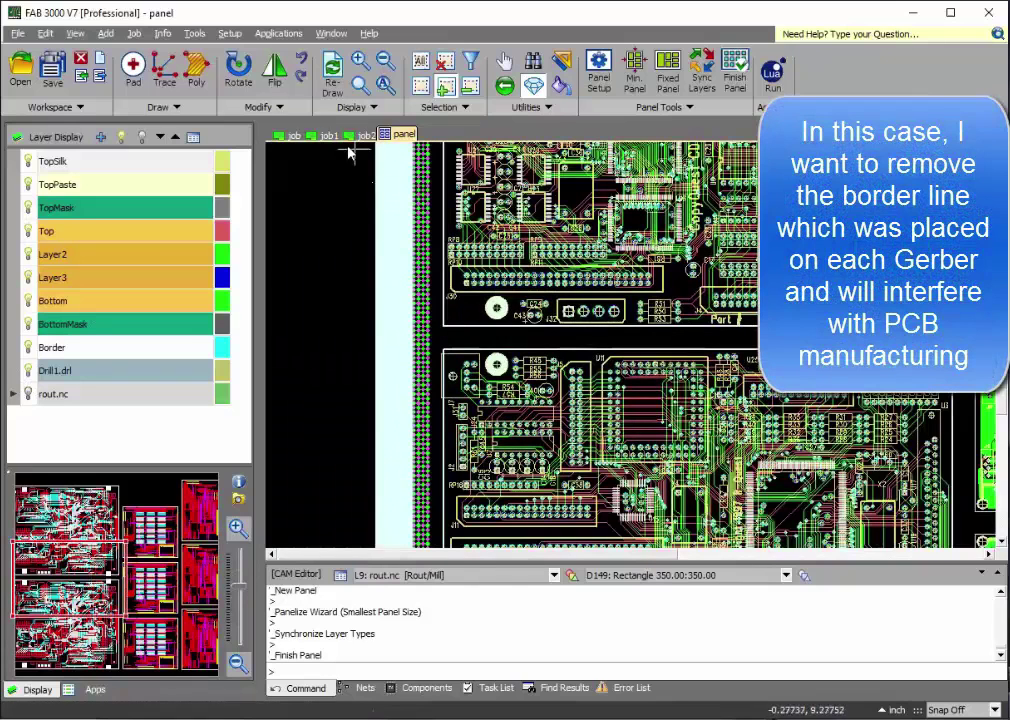
Push into the upper large board's job insert to edit it in place within the panel
click(637, 250)
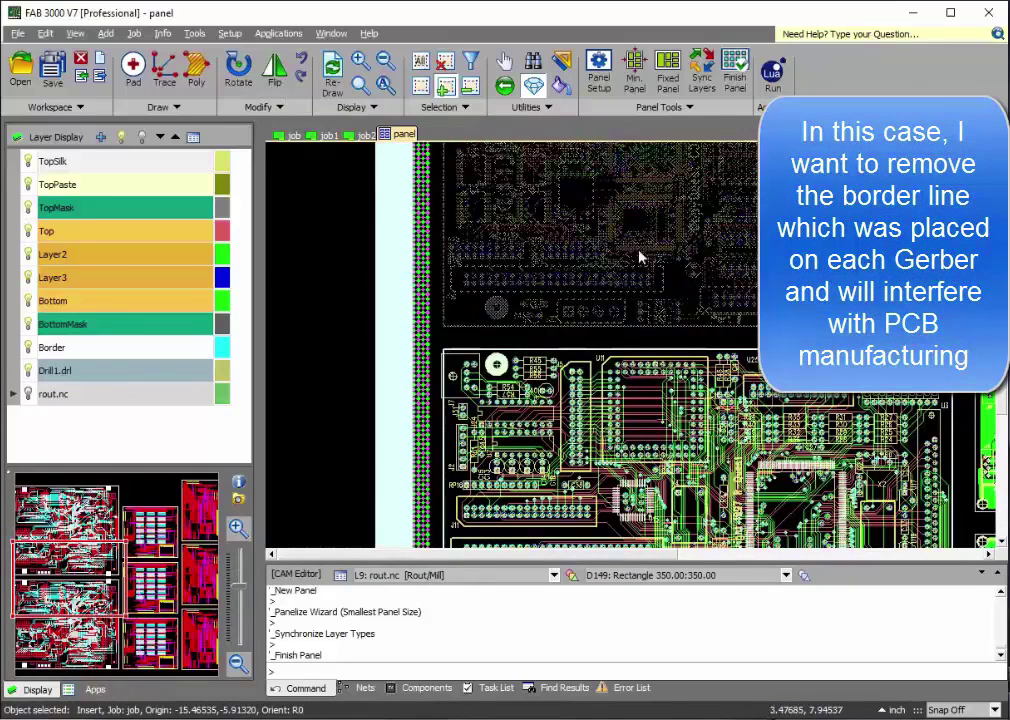
click(134, 33)
mouse_move(225, 131)
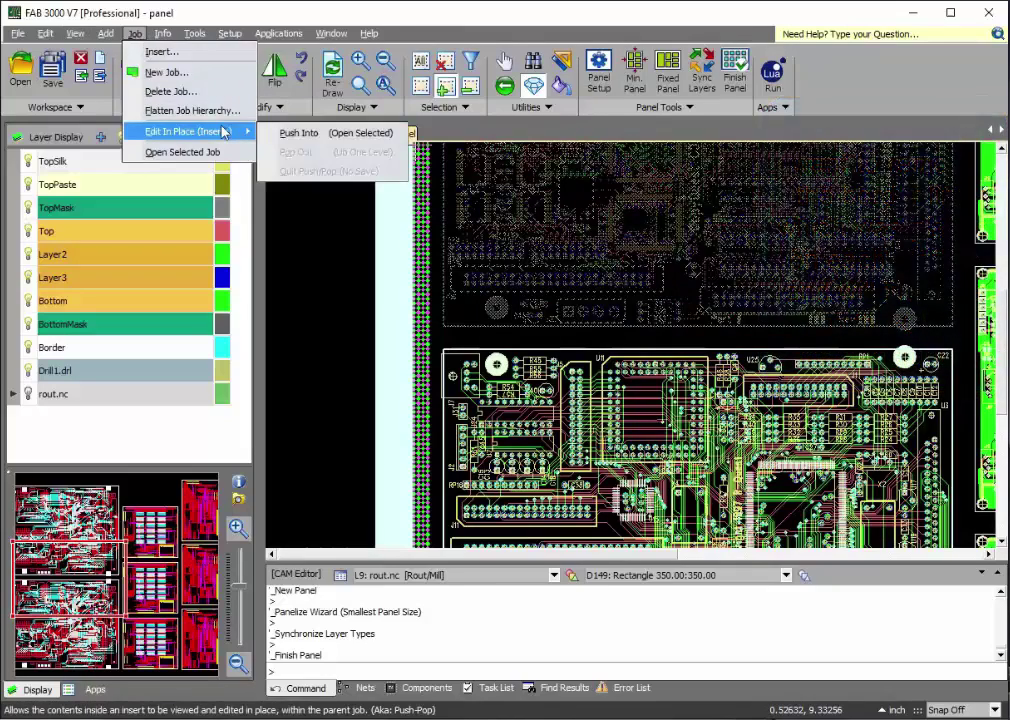
click(310, 133)
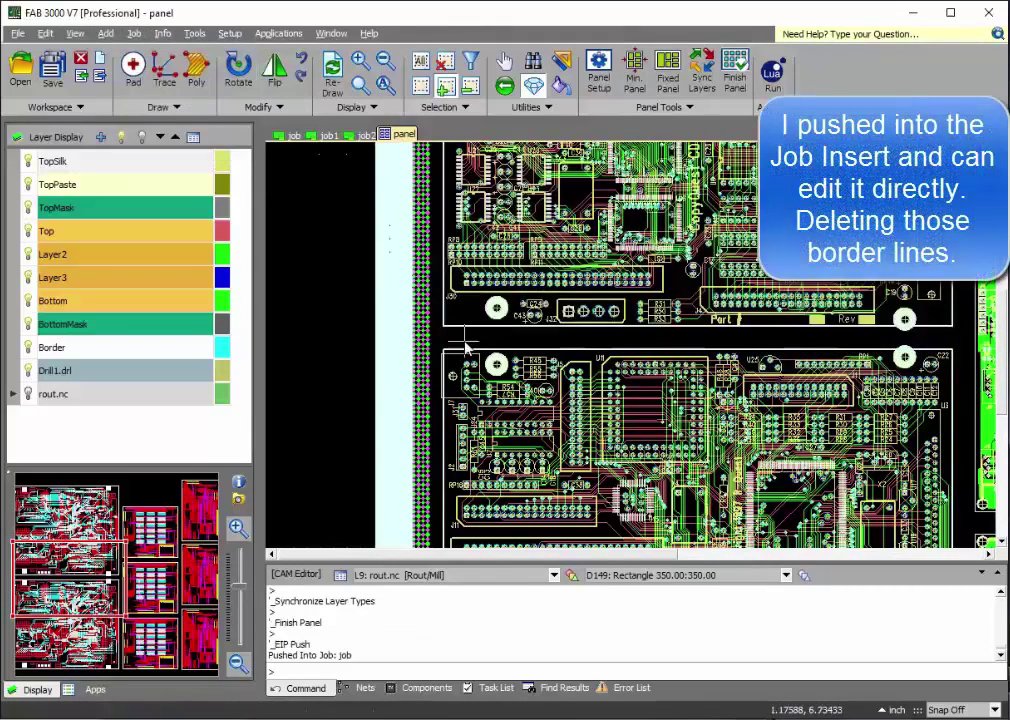
Delete the border lines that meet at the lower-left corner of the upper large board
scroll(451, 336, up, 5)
drag(441, 287, 394, 256)
right_click(451, 254)
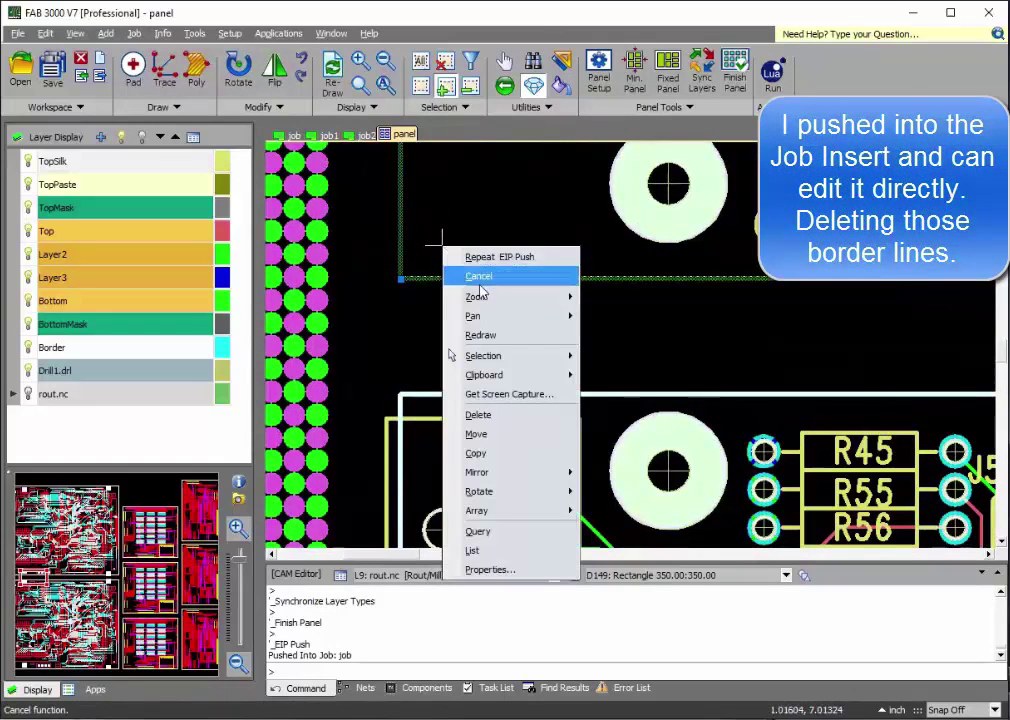
click(515, 420)
scroll(523, 385, down, 5)
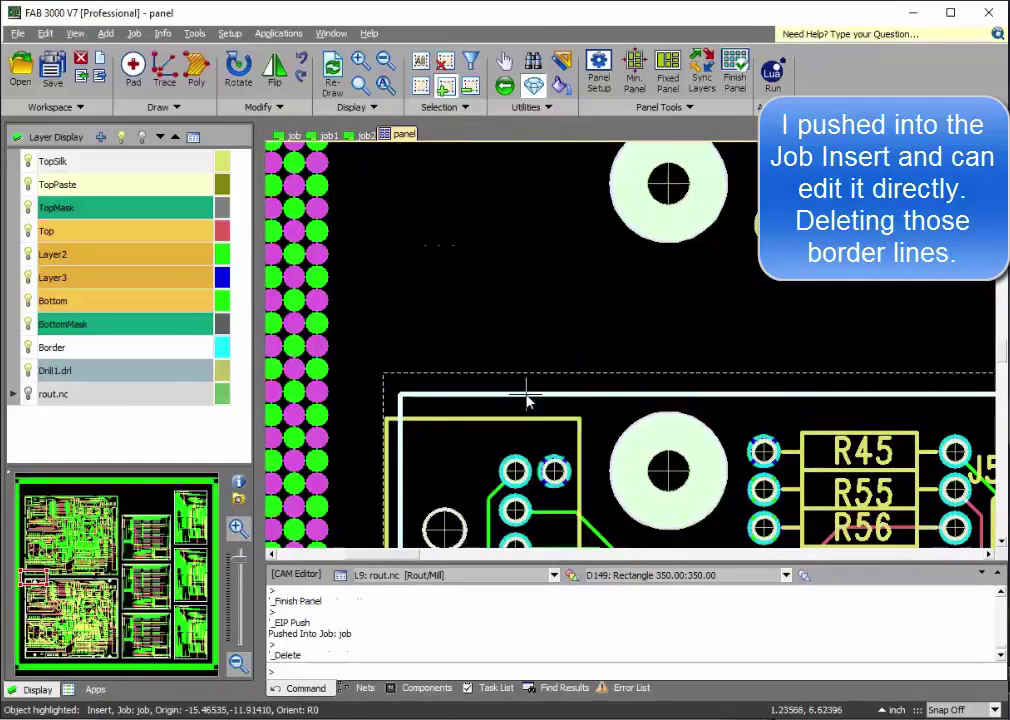
Delete the remaining border lines that meet at the upper-right corner of the upper large board
scroll(523, 378, up, 8)
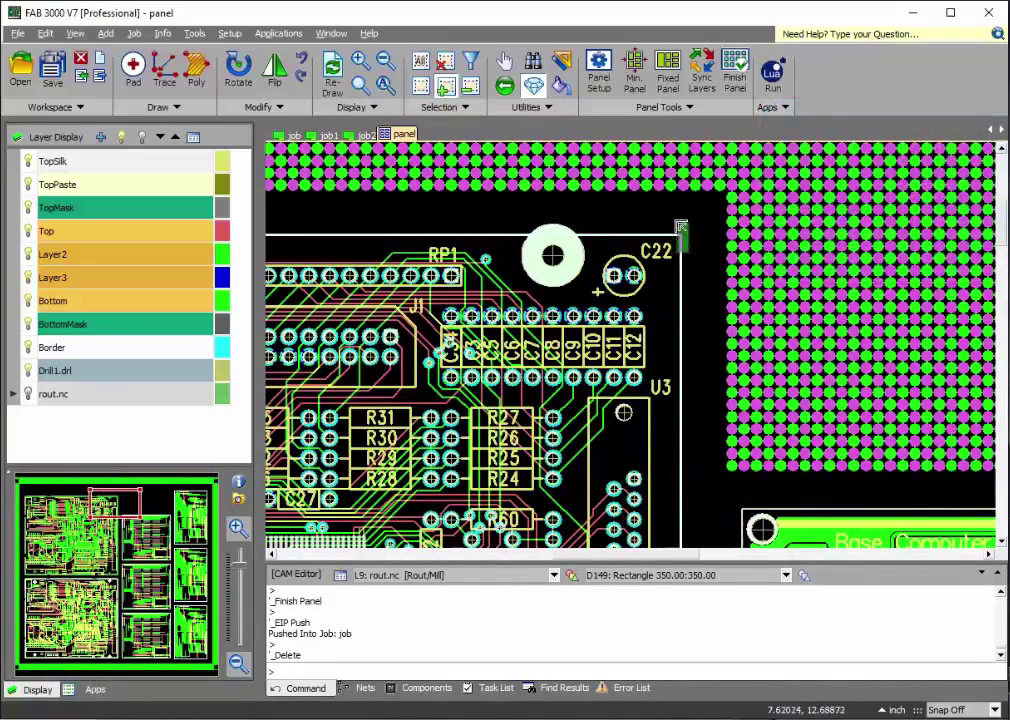
click(679, 228)
right_click(661, 212)
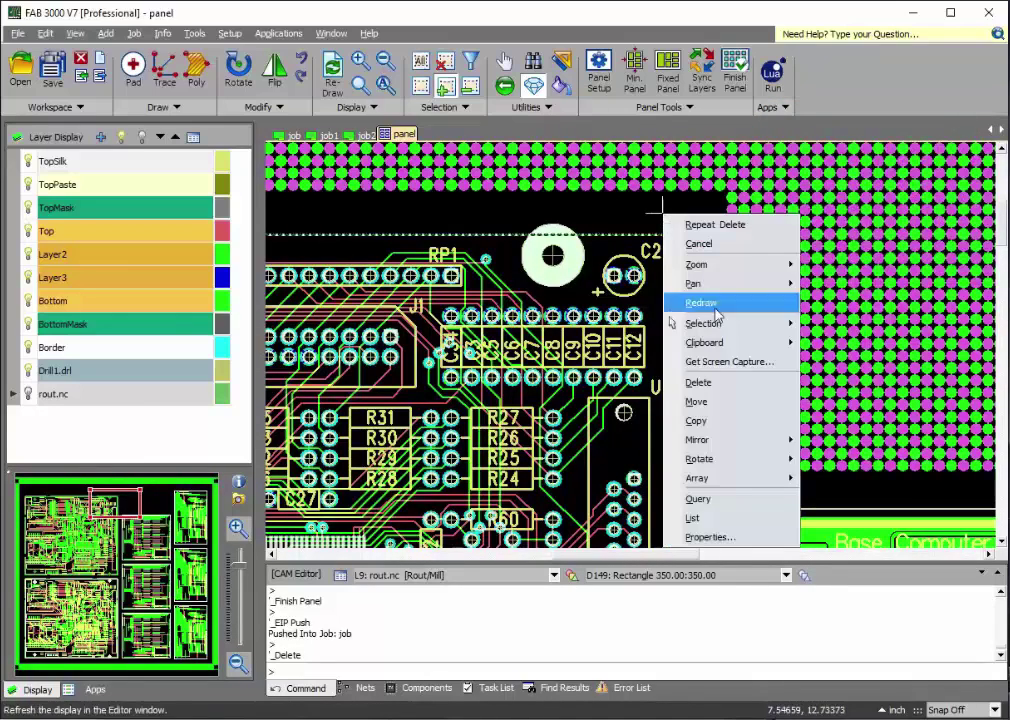
click(699, 384)
scroll(490, 285, down, 4)
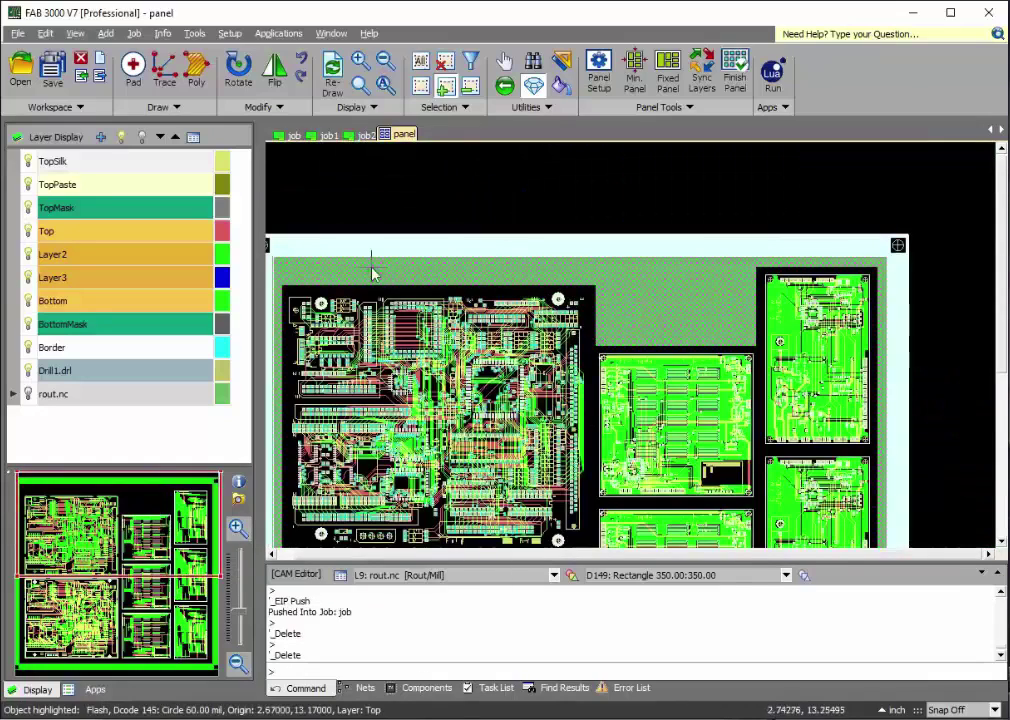
Pop out of the edited job insert up one level, saving the edits to every matching insert
click(134, 33)
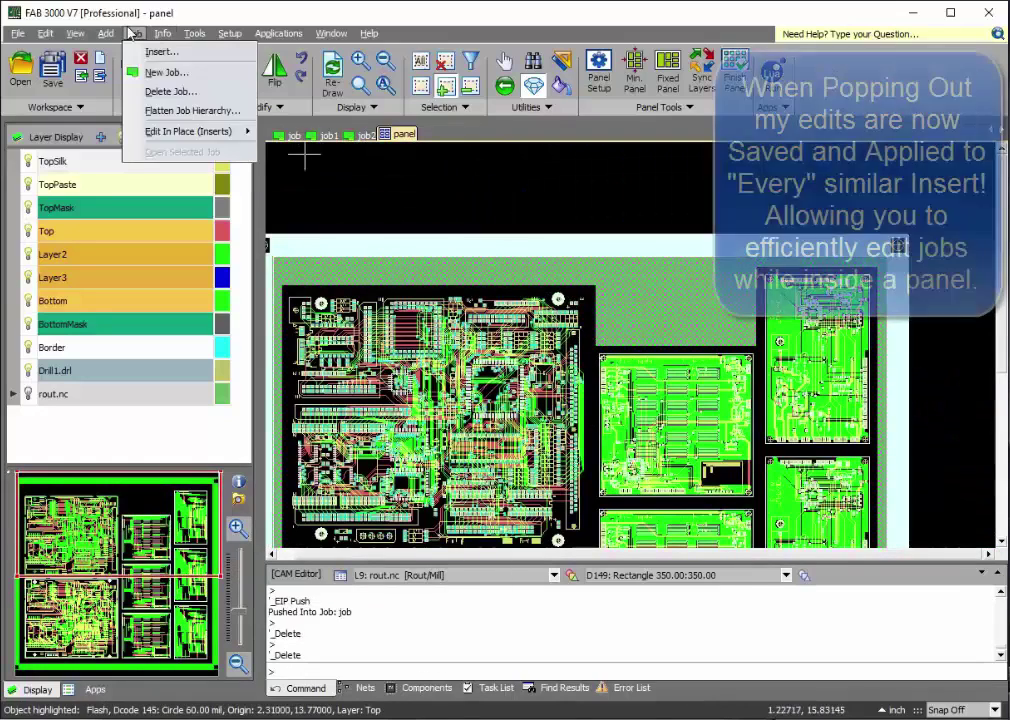
mouse_move(212, 140)
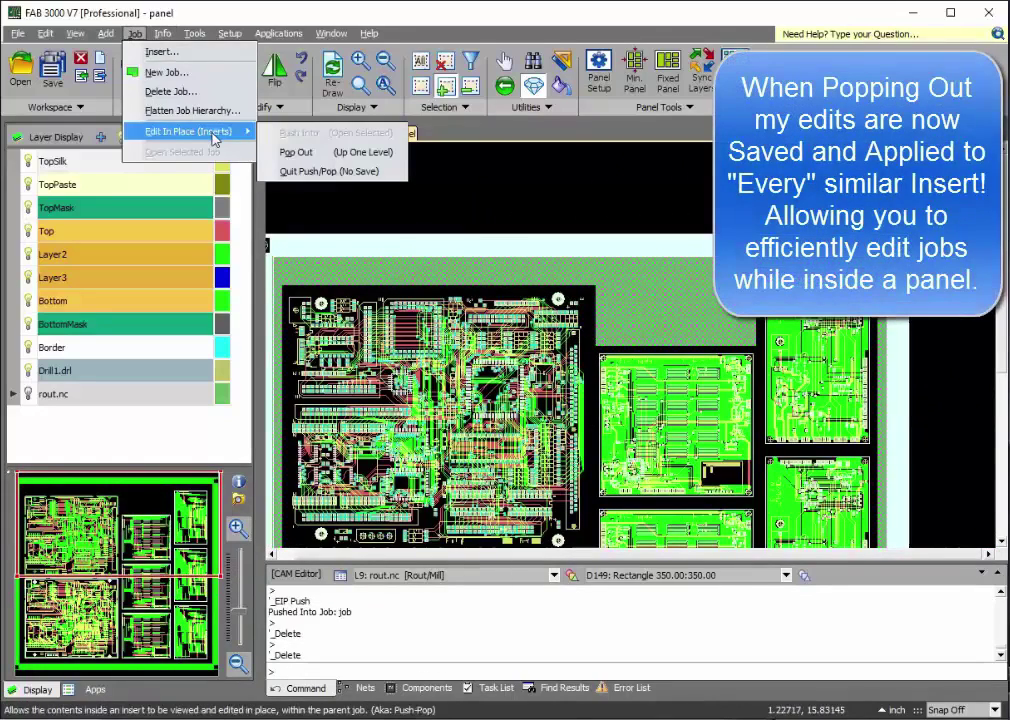
click(357, 156)
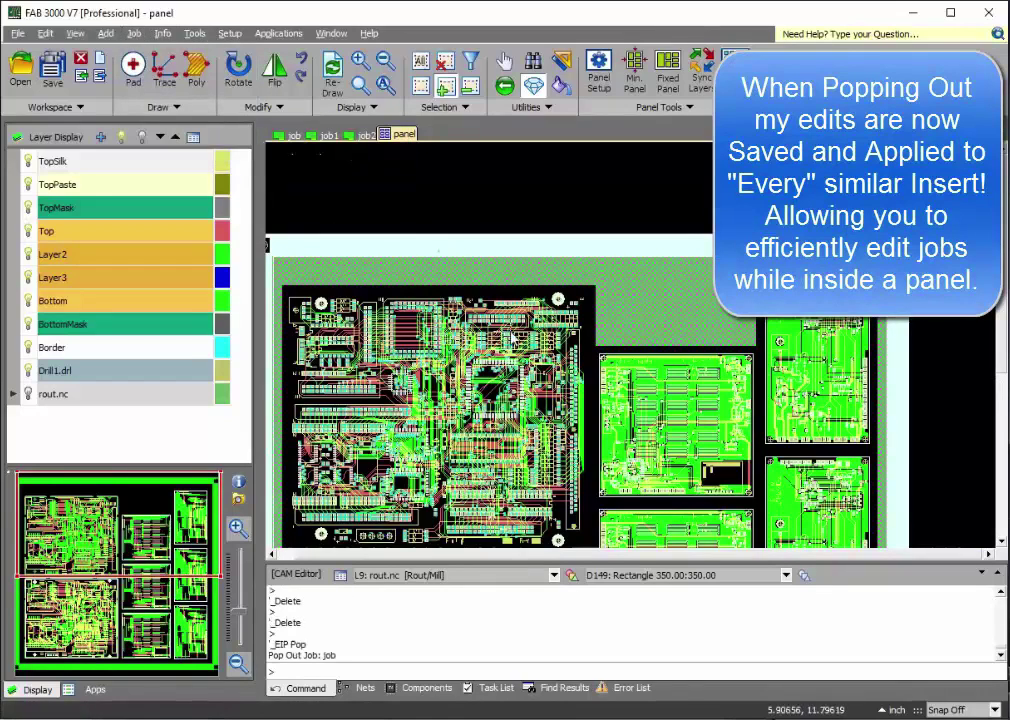